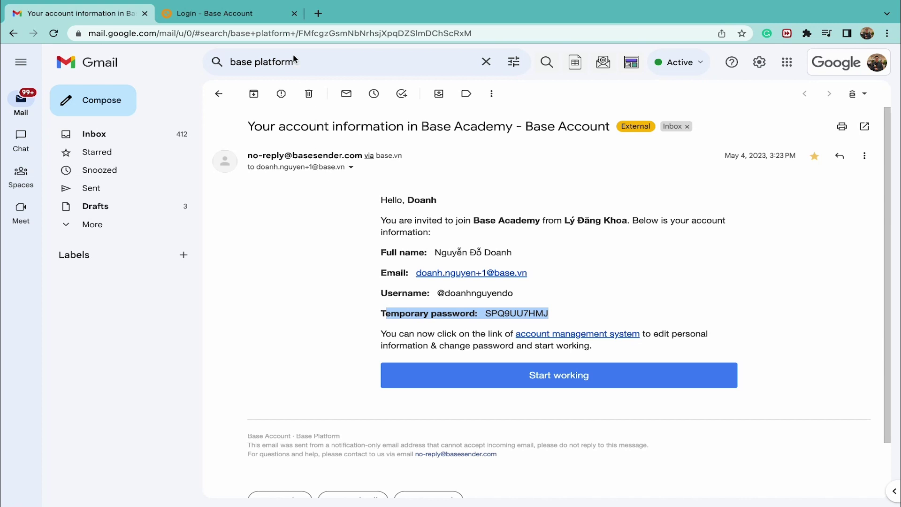
Step: Select the 'Temporary password' line in the Base Academy account-information email for copying
drag(305, 65, 218, 63)
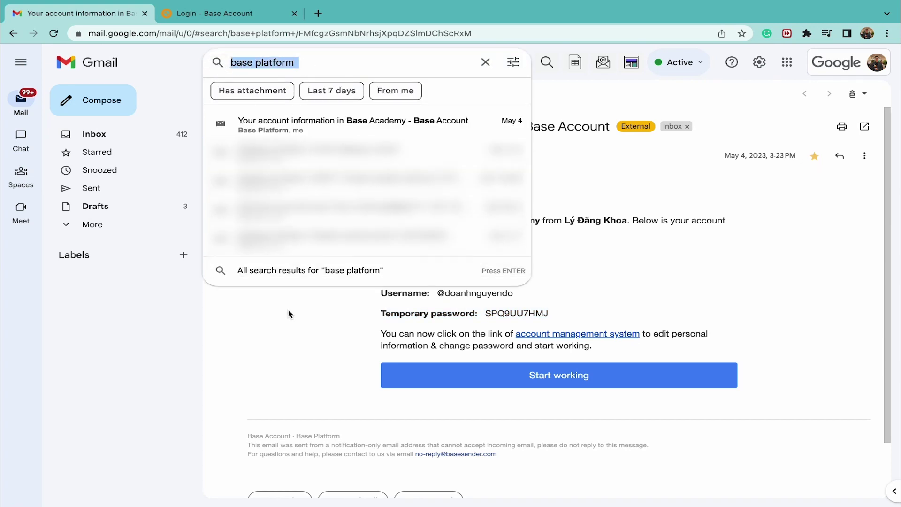
click(291, 333)
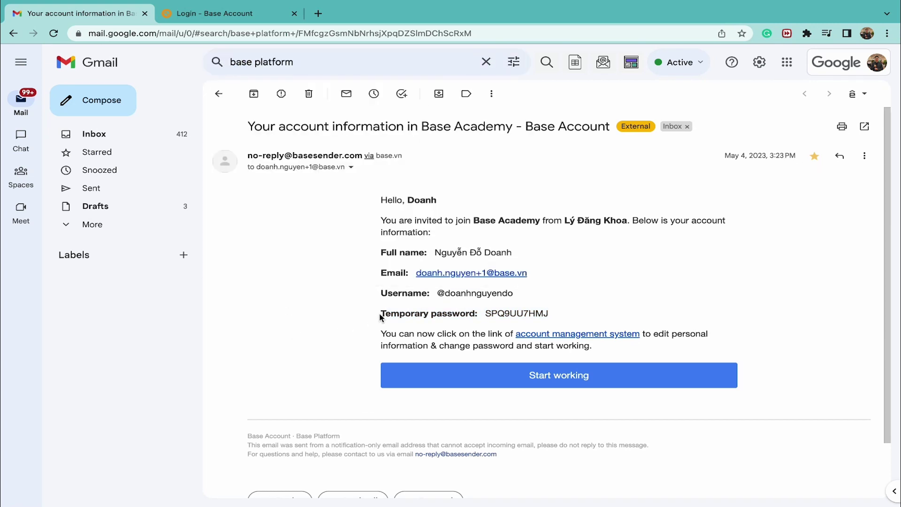
drag(378, 314, 547, 312)
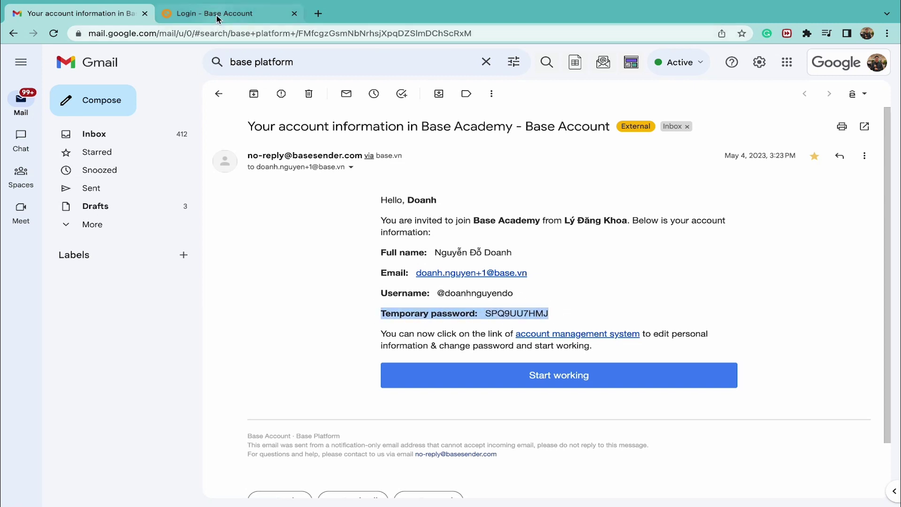
click(197, 14)
Step: Sign in to Base Account with the filled-in credentials and search the apps for 'we'
click(158, 33)
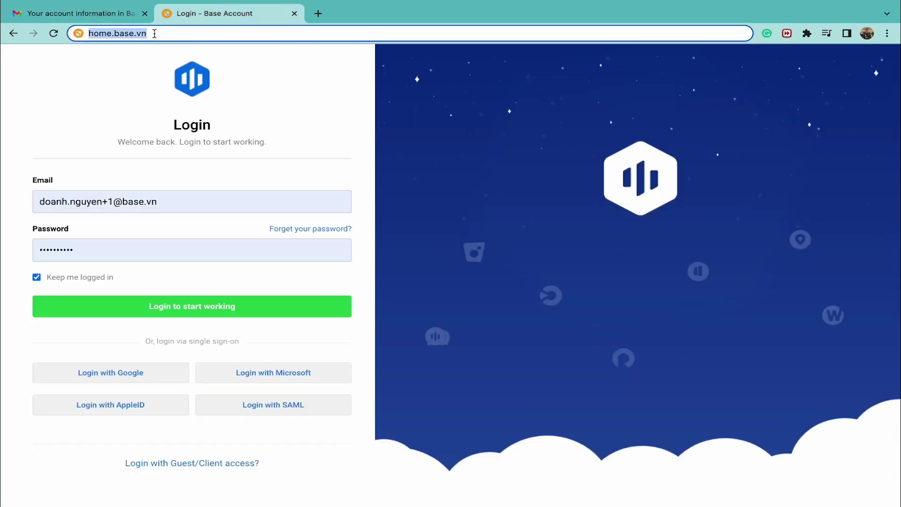
click(36, 182)
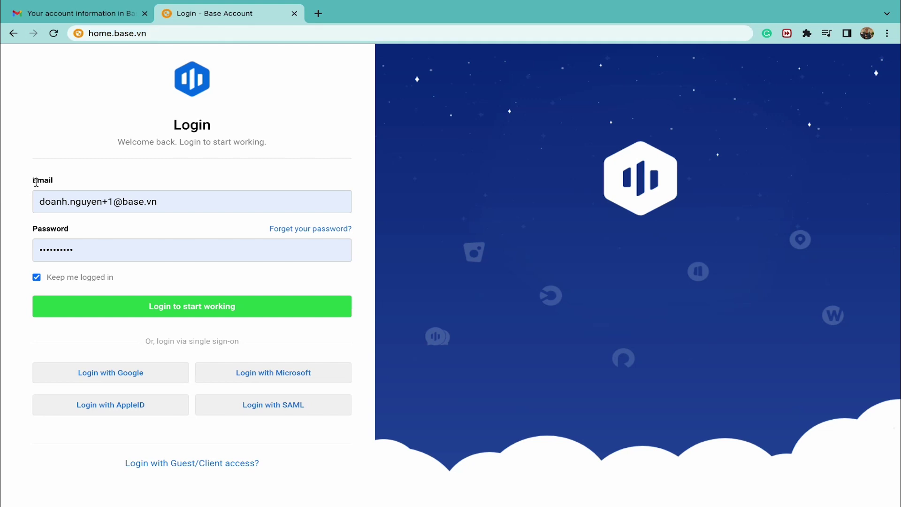
double_click(46, 229)
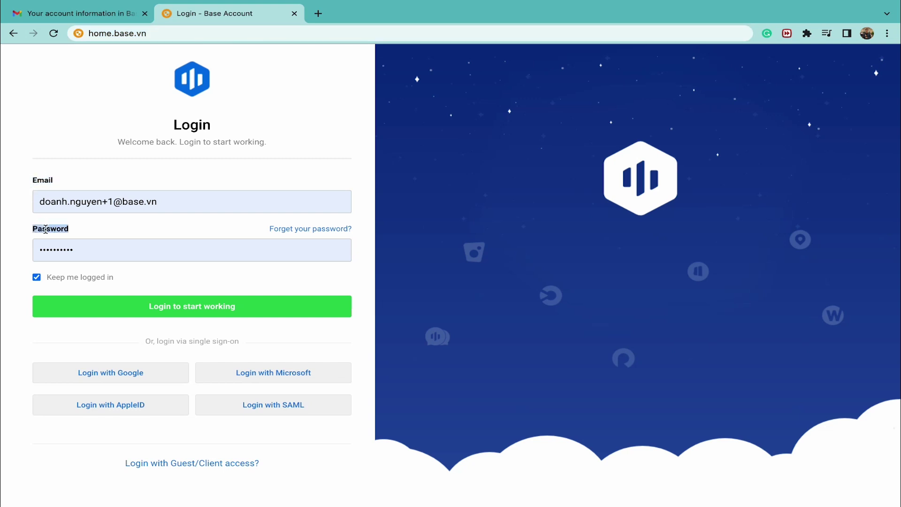
click(84, 299)
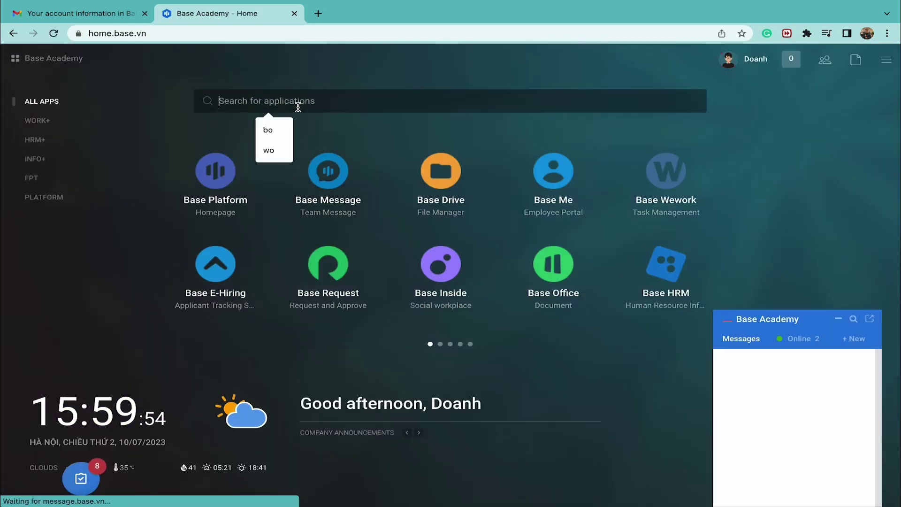
text(we)
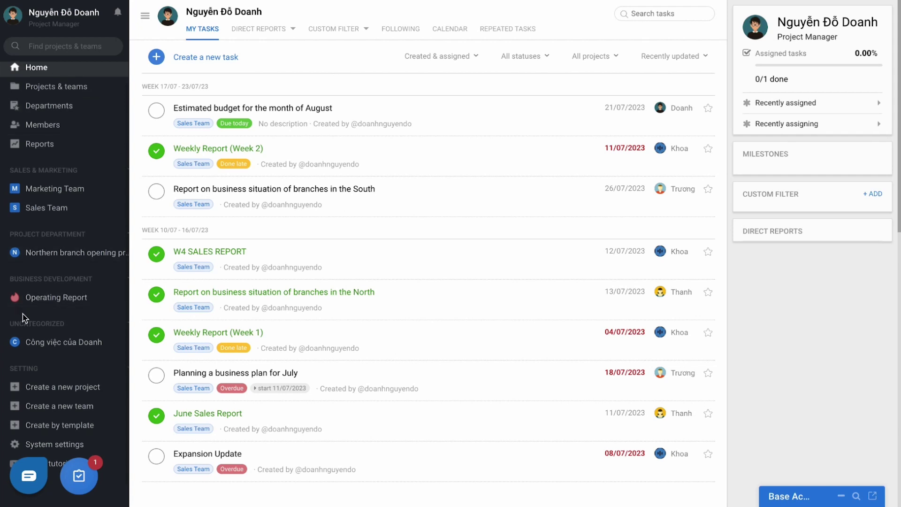
Step: Scroll through the Sales Team project's Recent tasks list
scroll(20, 310, up, 1)
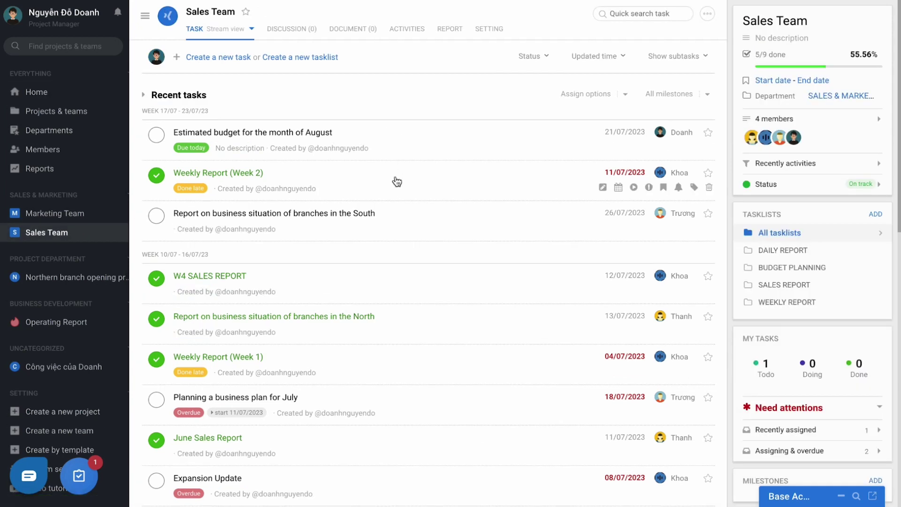
scroll(398, 186, down, 2)
scroll(399, 186, up, 1)
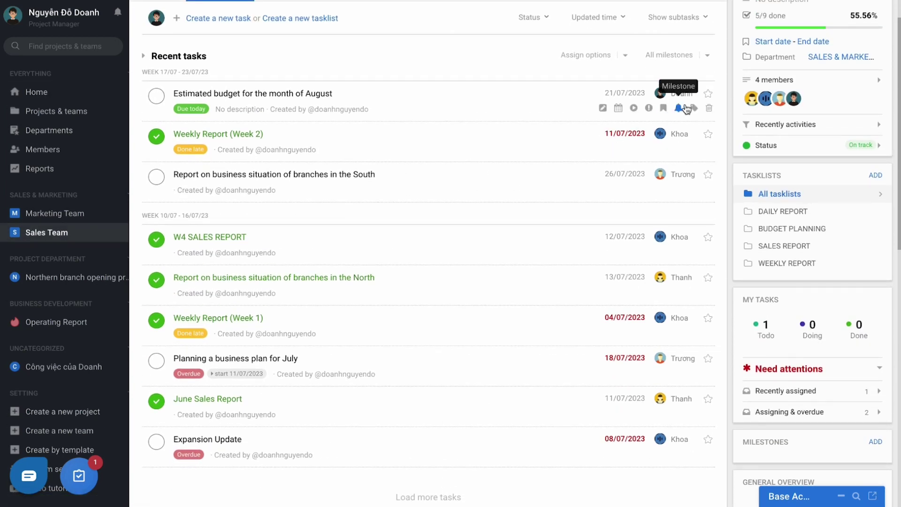
Step: View the 'Estimated budget for the month of August' task details, then show task reminders
click(311, 95)
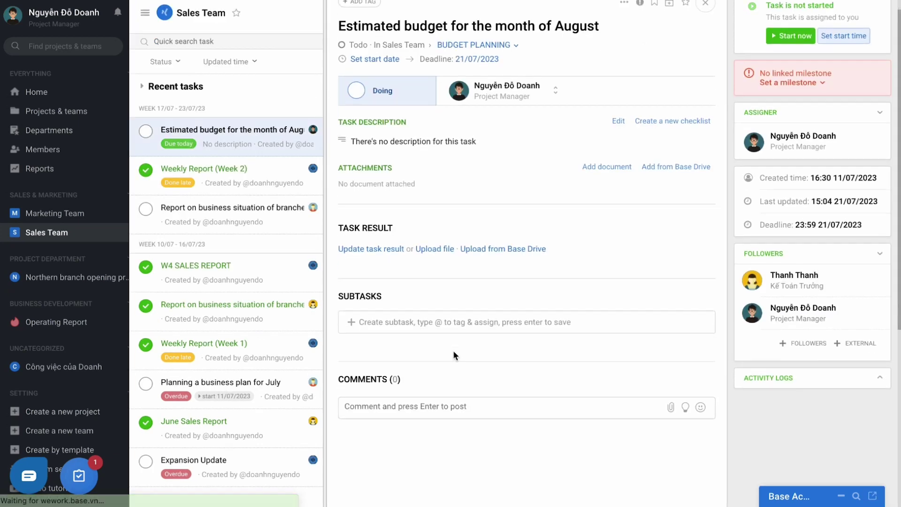
scroll(452, 350, down, 1)
drag(341, 361, 405, 364)
scroll(404, 358, up, 1)
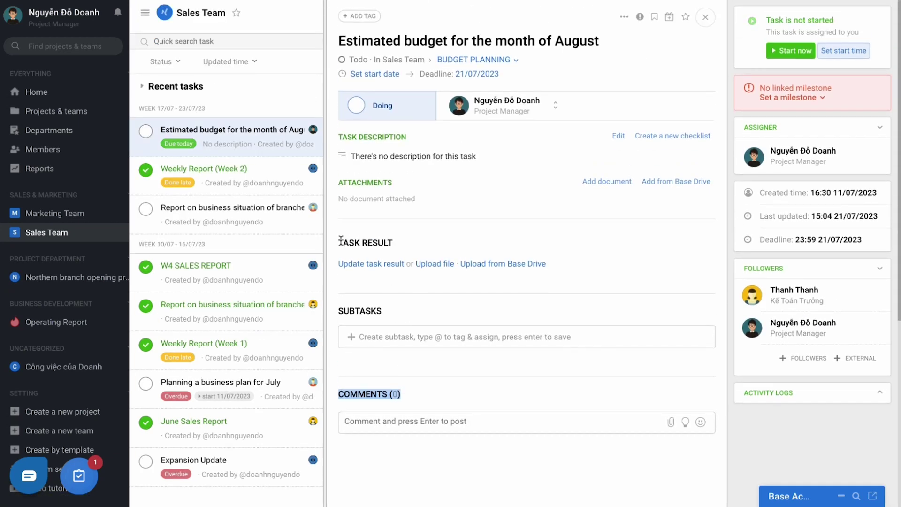
drag(339, 242, 413, 242)
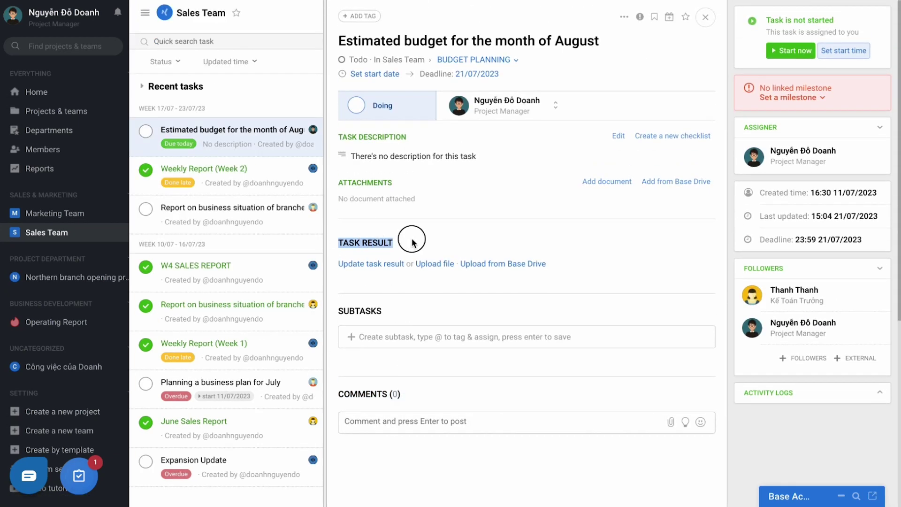
click(79, 476)
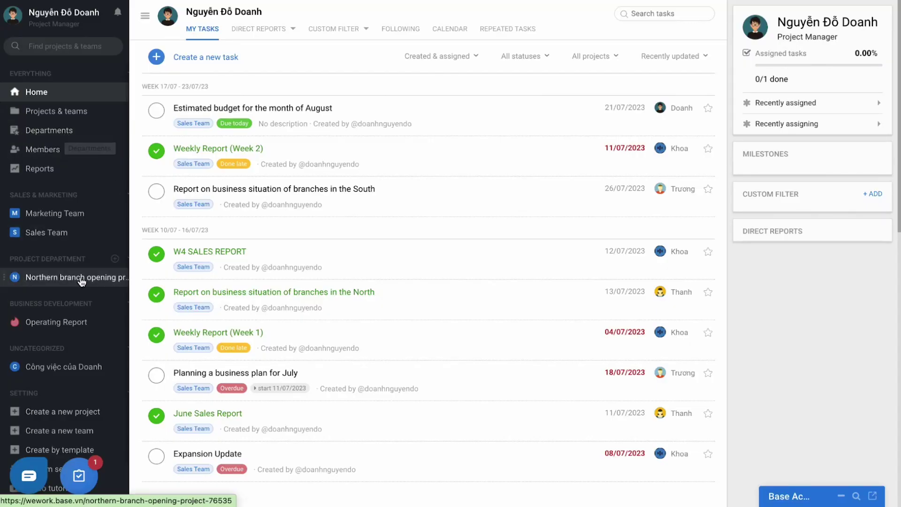
Step: Scroll the Home sidebar and open Sales Team under SALES & MARKETING
scroll(106, 263, down, 1)
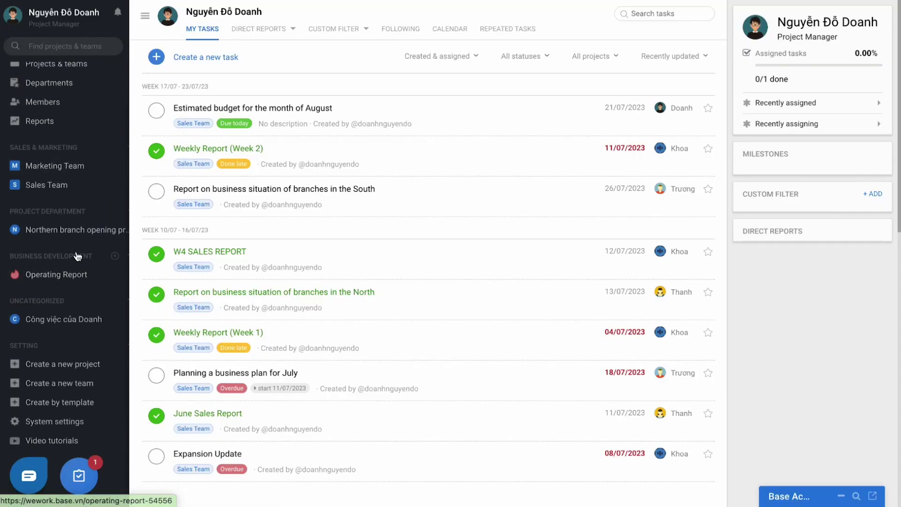
scroll(78, 190, up, 1)
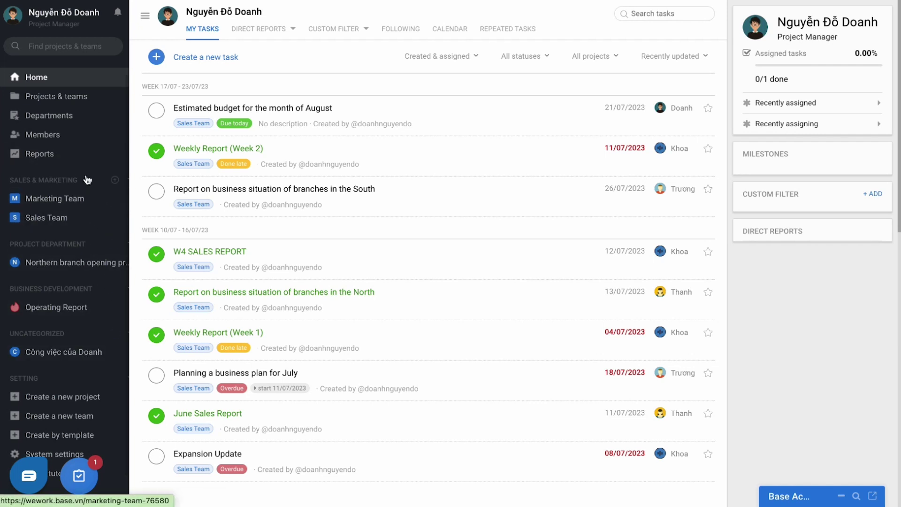
click(45, 218)
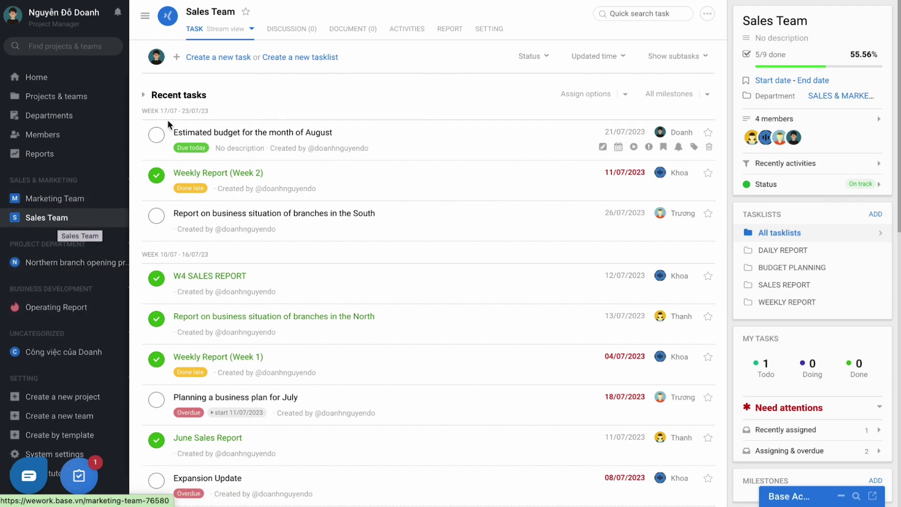
Step: Start a new Sales Team task named 'quarter-report' and assign it to a colleague via @-mention
click(213, 57)
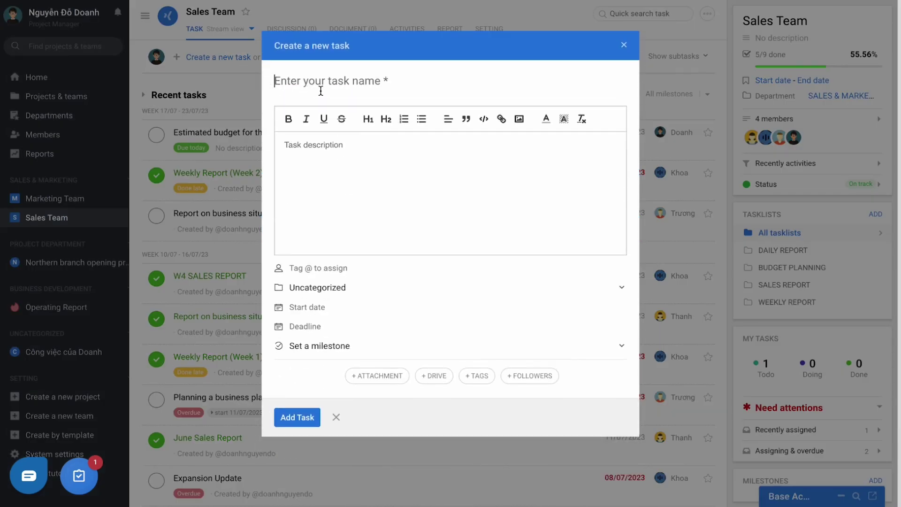
text(quarter-report)
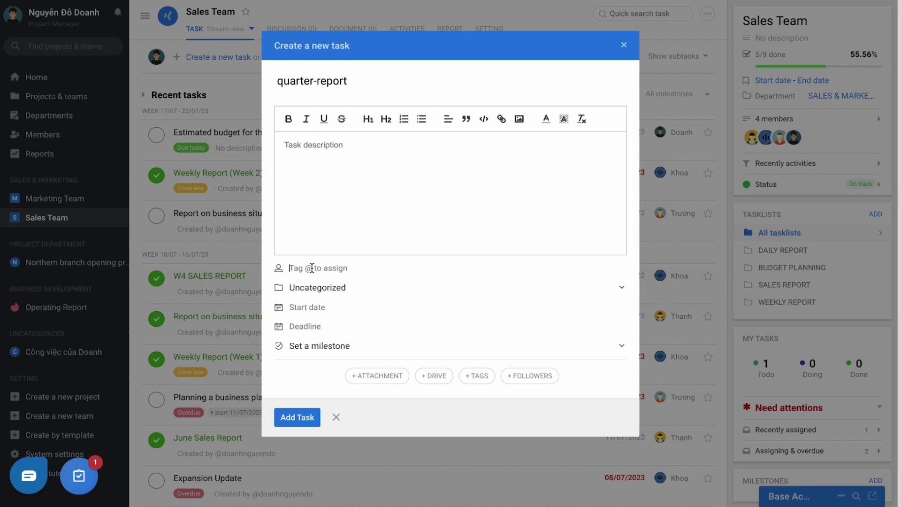
text(@k)
key(Return)
double_click(343, 267)
click(349, 268)
Step: File it in the SALES REPORT tasklist with a 31/07/2023 deadline and add the task
click(523, 375)
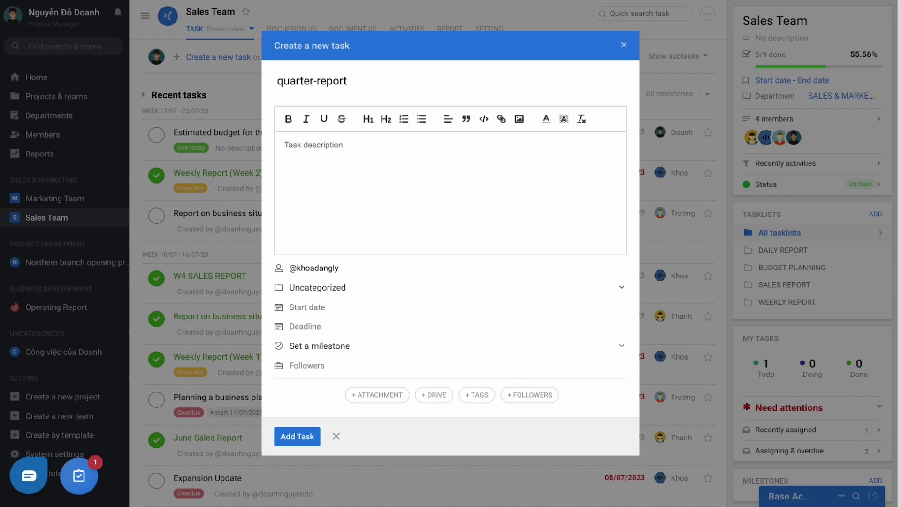
click(323, 290)
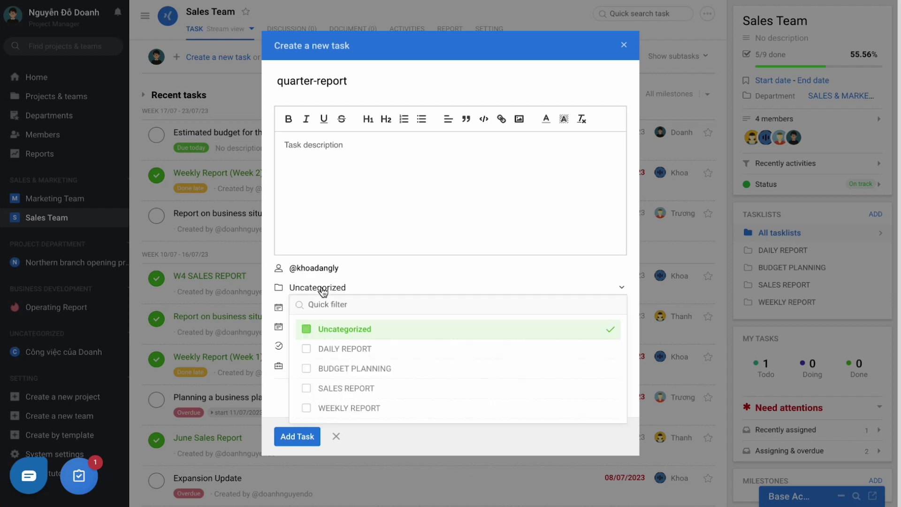
click(335, 388)
click(339, 291)
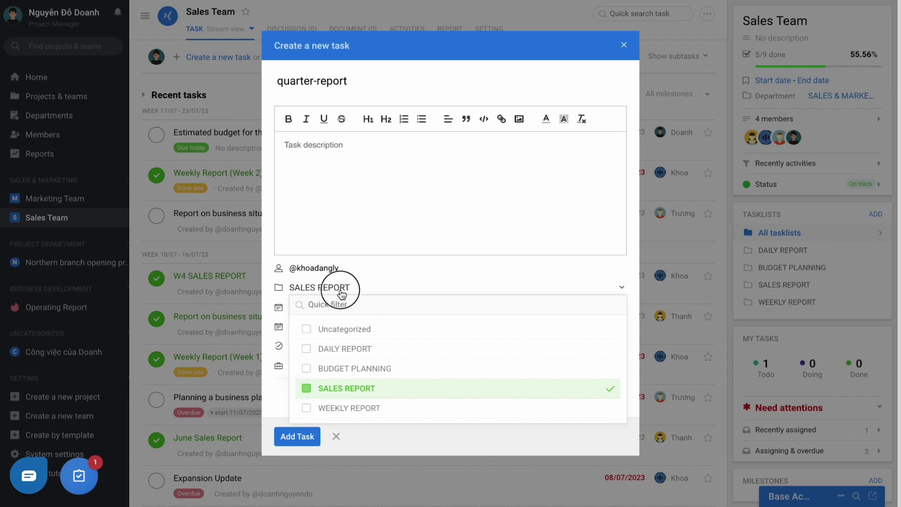
click(333, 290)
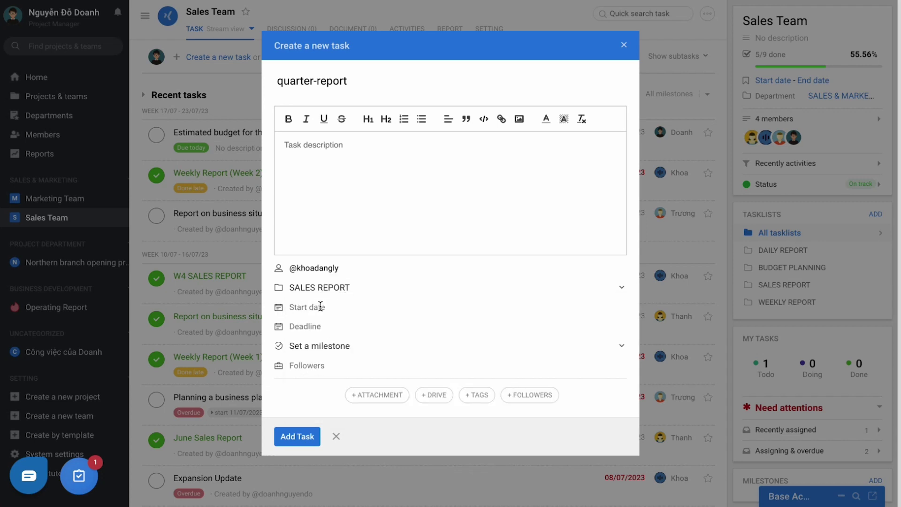
click(309, 326)
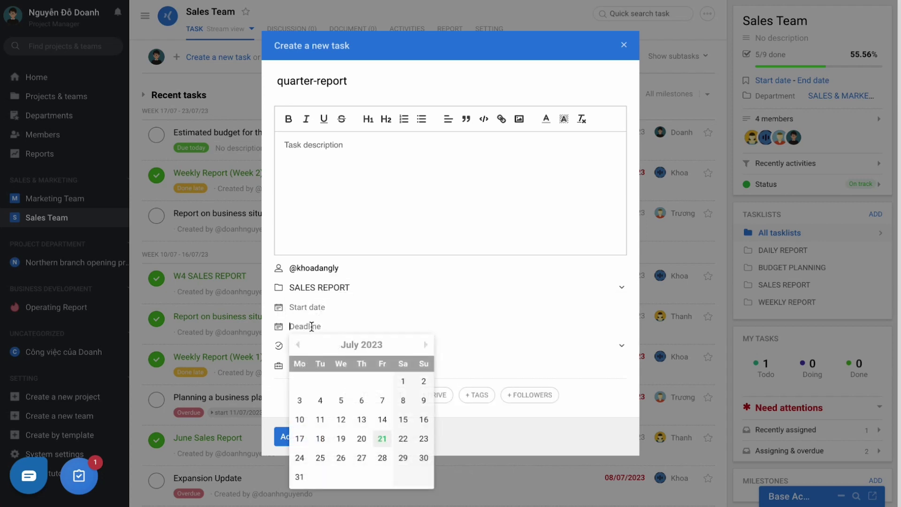
click(302, 475)
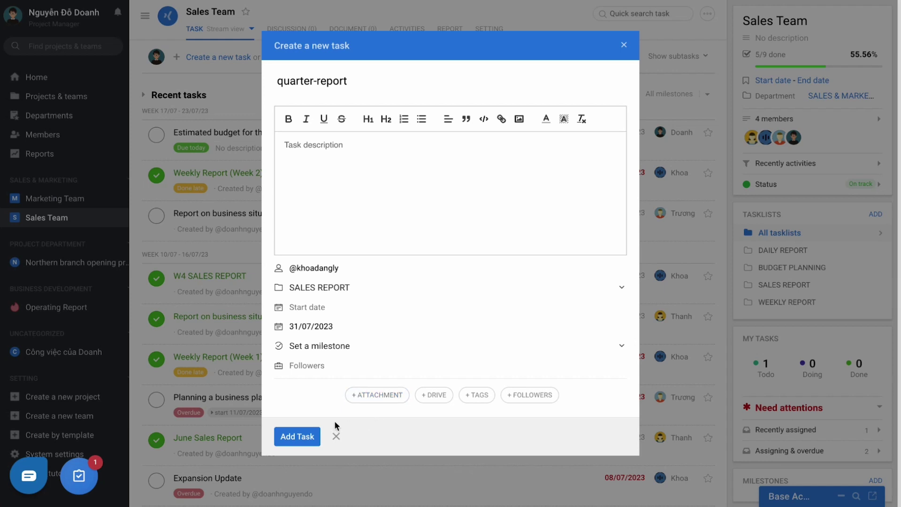
click(291, 440)
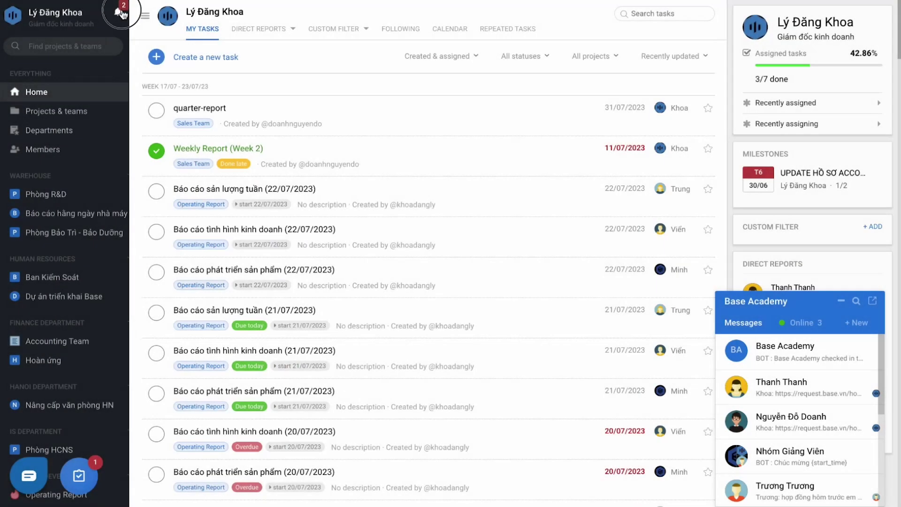
Step: Check the new quarter-report task notification, then open the Sales Team options list
click(121, 14)
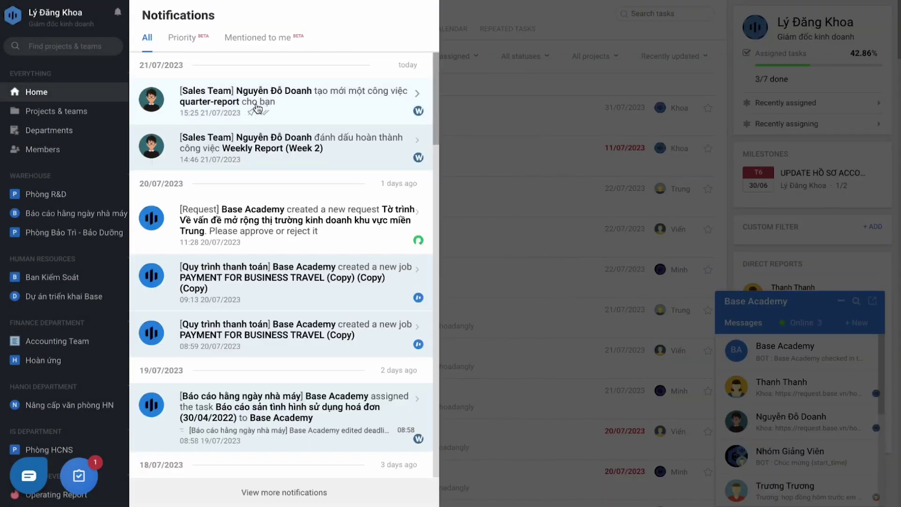
click(287, 98)
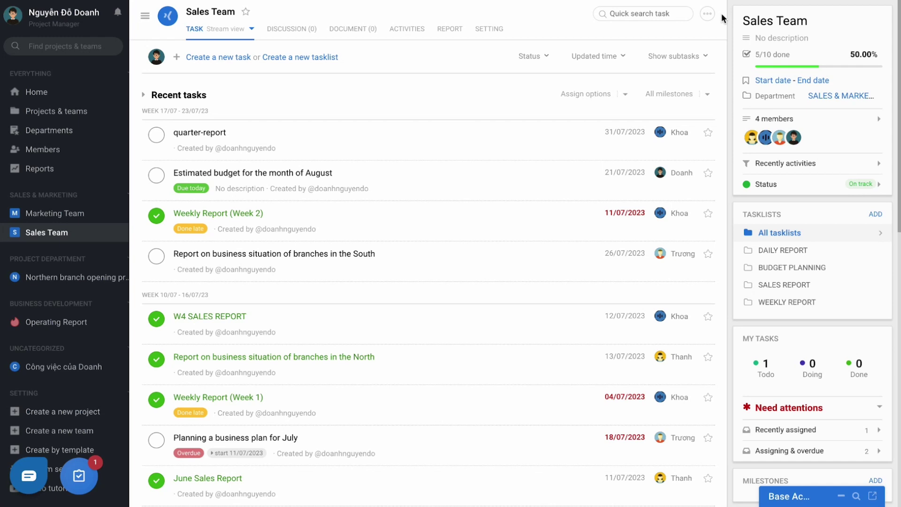
click(709, 15)
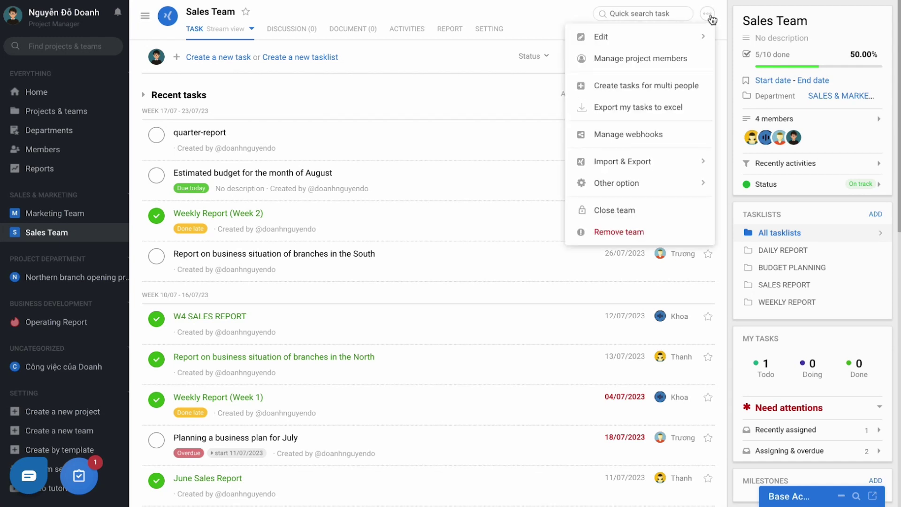
Step: Start a multi-person task 'Sales Report Q2/2023' and @-mention three Sales Team members as assignees
mouse_move(708, 15)
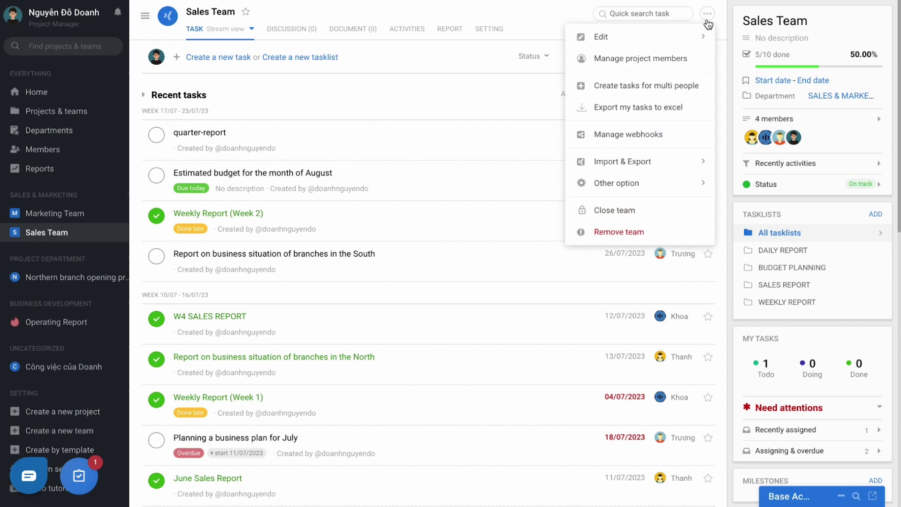
click(656, 86)
text(Sales Report Q2/2023)
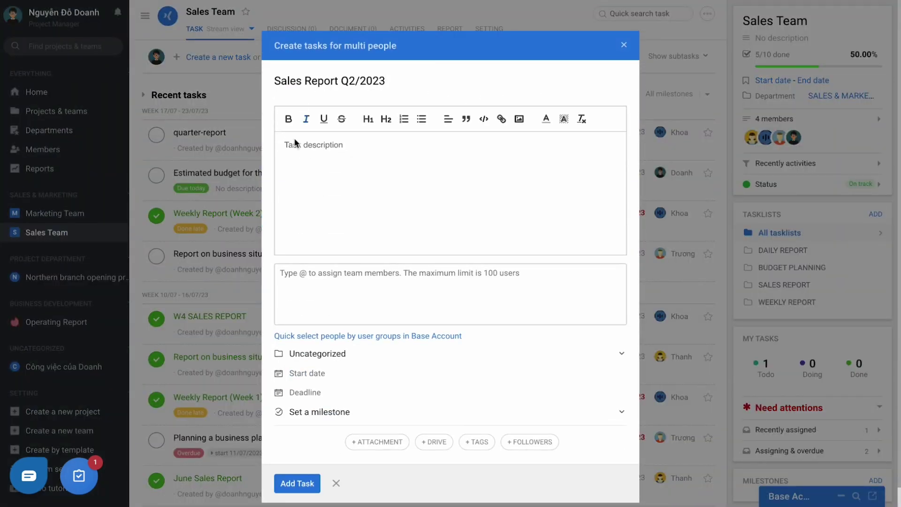
click(295, 150)
click(310, 275)
text(@k)
key(Return)
text(@)
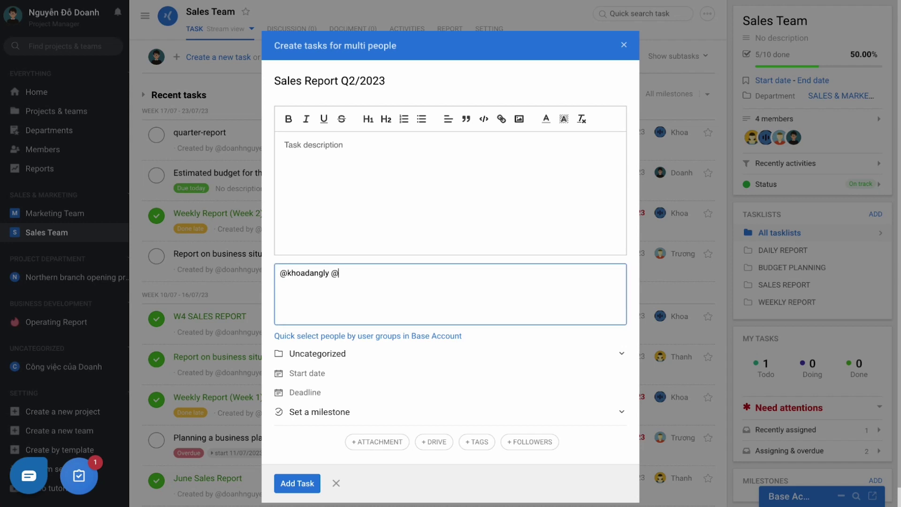
text(th)
key(Return)
text(@tr)
key(Return)
Step: File it under SALES REPORT with a 27/07/2023 deadline and create the tasks
click(282, 354)
click(324, 453)
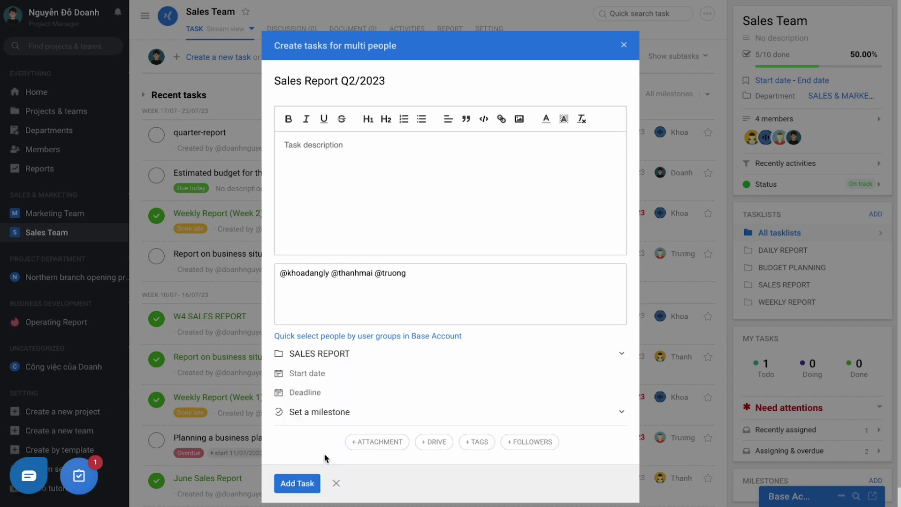
click(315, 392)
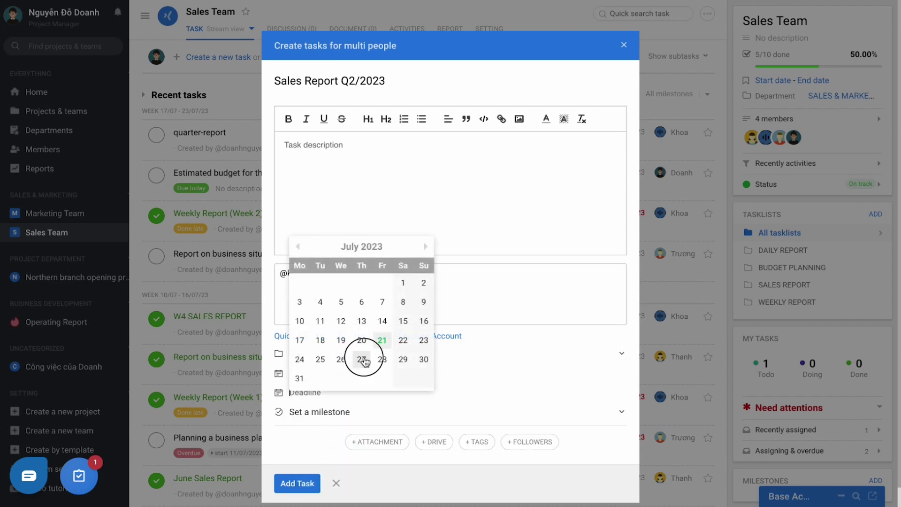
click(362, 360)
click(307, 475)
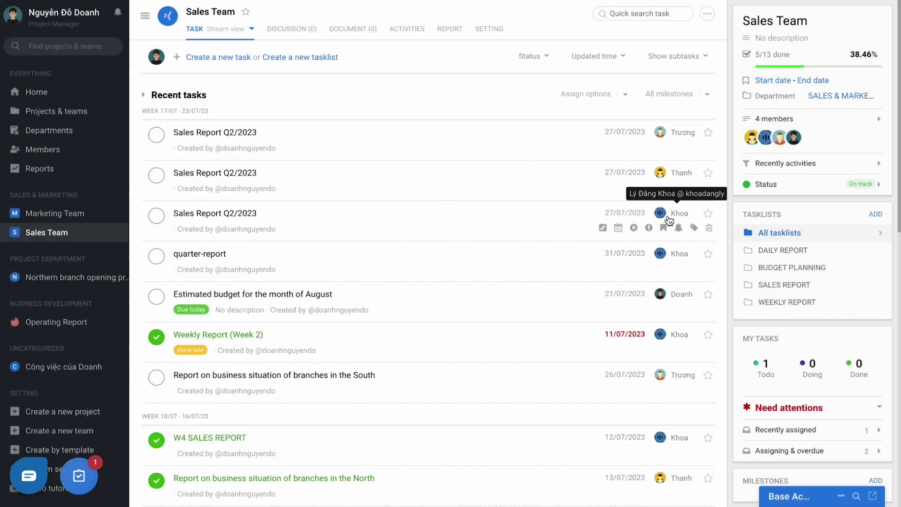
Step: Open the Show subtasks display options dropdown
click(676, 55)
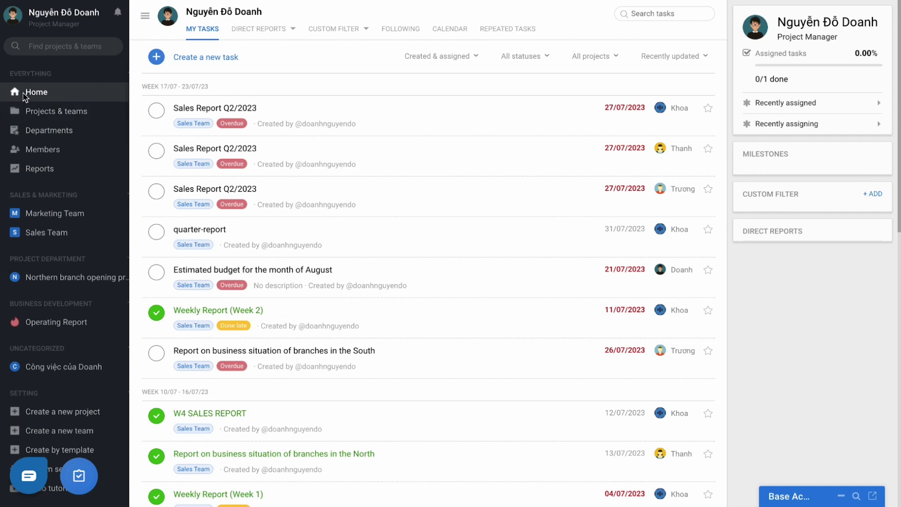
Step: In REPEATED TASKS, start a new repeated task named 'Weekly Sales Report'
click(514, 25)
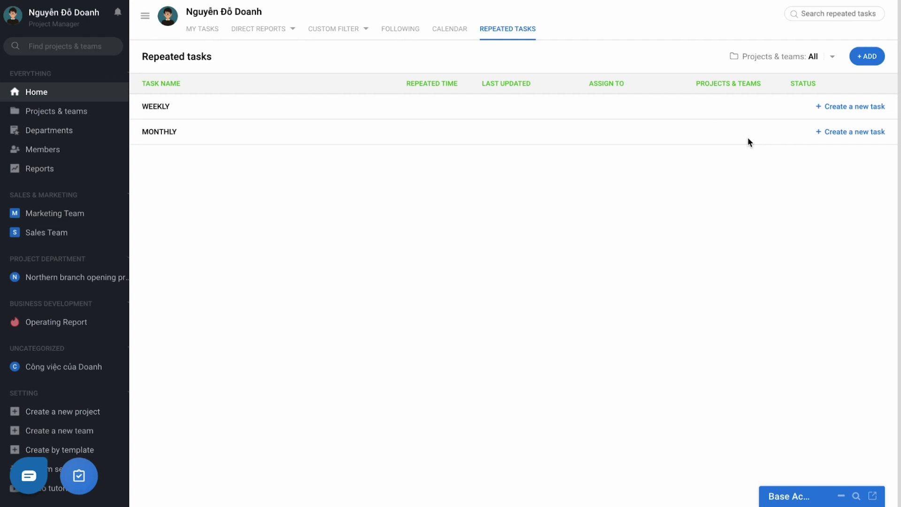
click(837, 108)
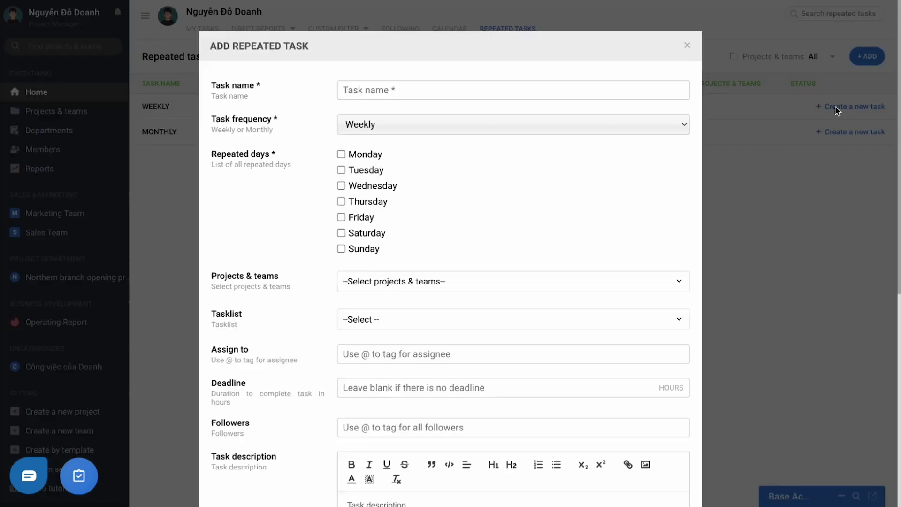
click(391, 89)
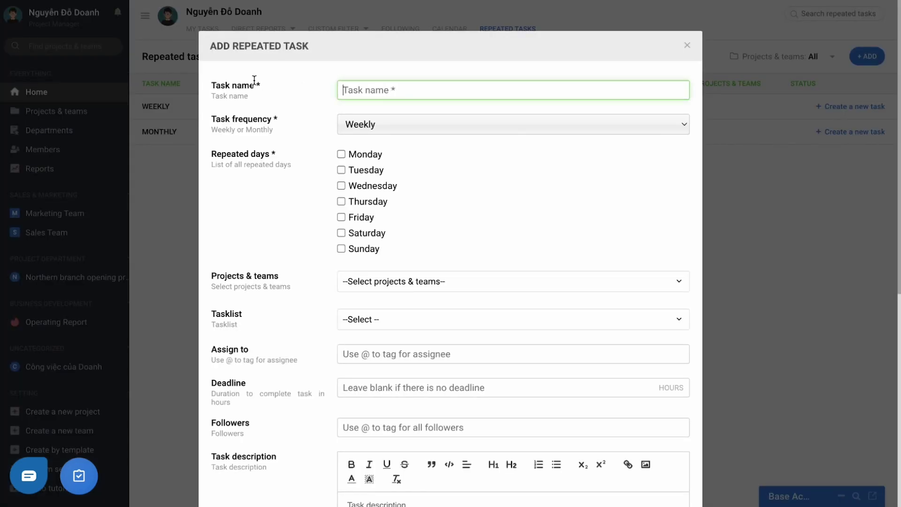
click(214, 85)
scroll(298, 131, down, 1)
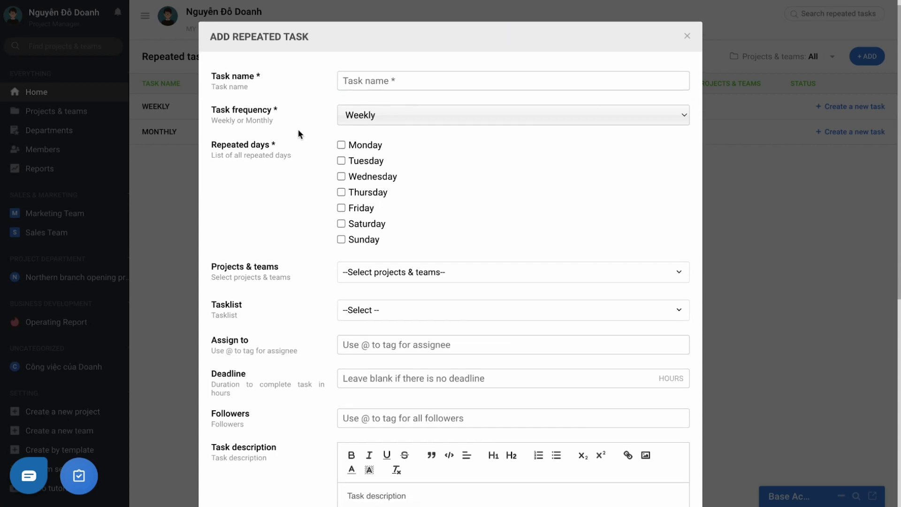
click(368, 79)
text(Weekly Sales Report)
Step: Set its task frequency to Monthly with repeated days 15, 30
click(370, 117)
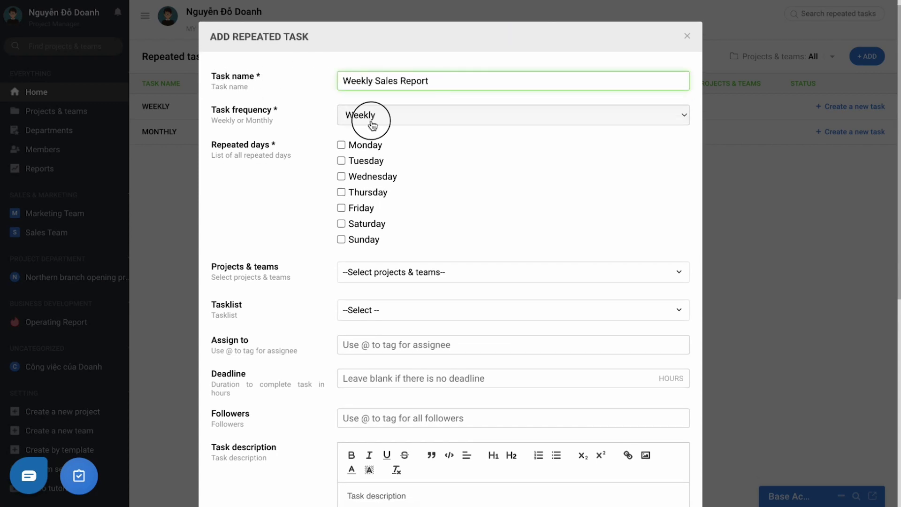
click(373, 124)
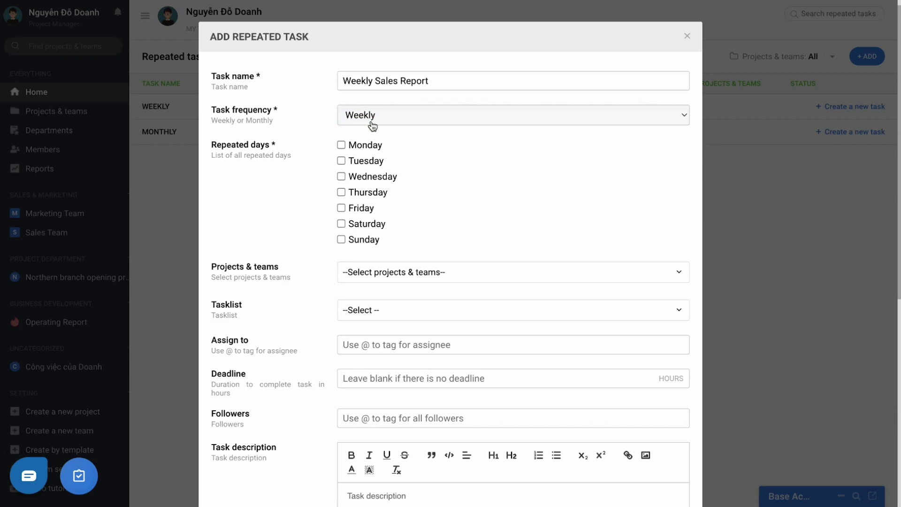
click(371, 123)
click(373, 122)
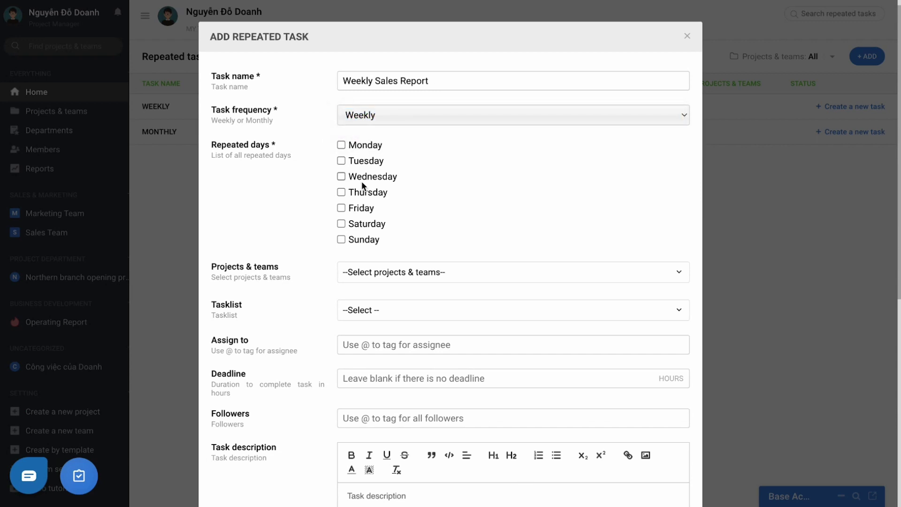
click(356, 223)
click(358, 208)
click(358, 224)
click(376, 129)
click(373, 131)
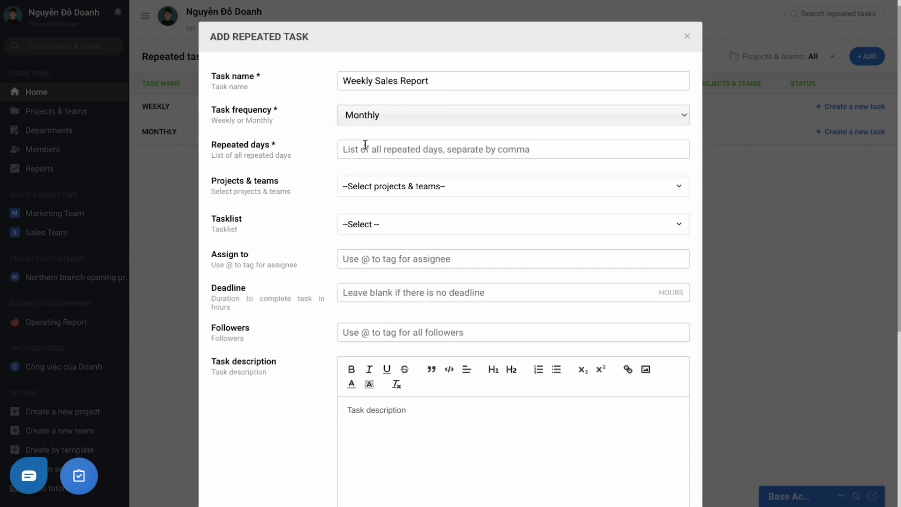
click(365, 145)
text(15,)
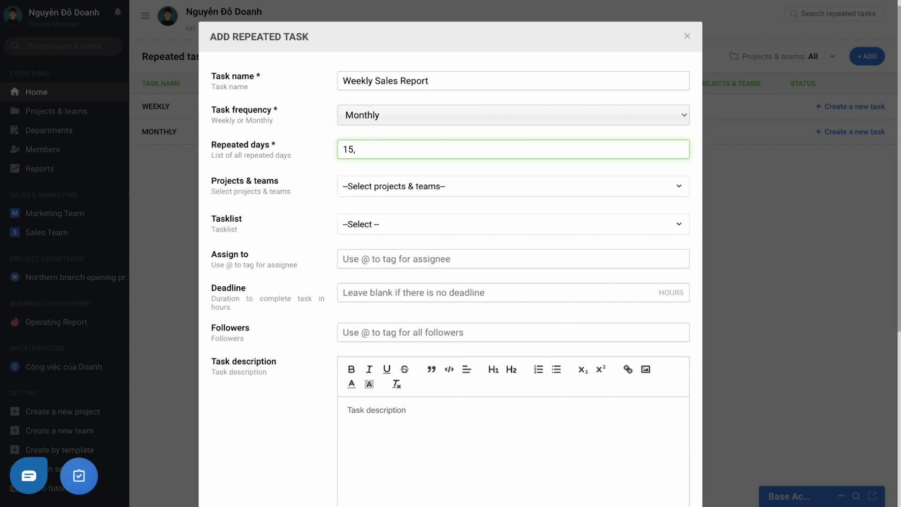
text( 30)
scroll(332, 173, down, 1)
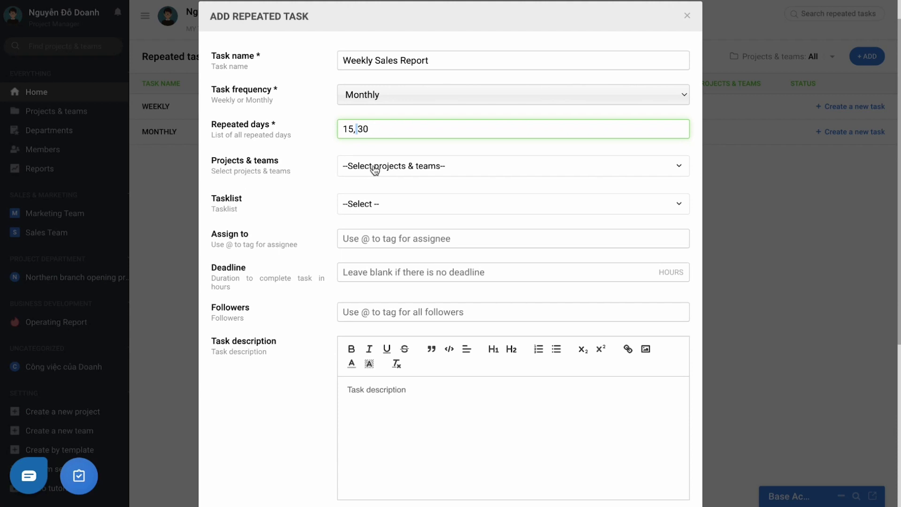
Step: Attach the repeated task to the Sales Team project and its SALES REPORT tasklist
click(394, 166)
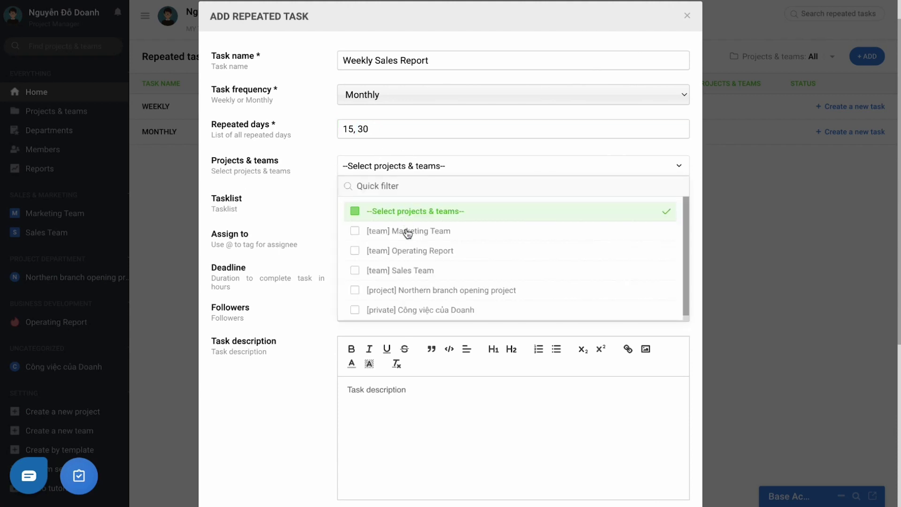
click(406, 269)
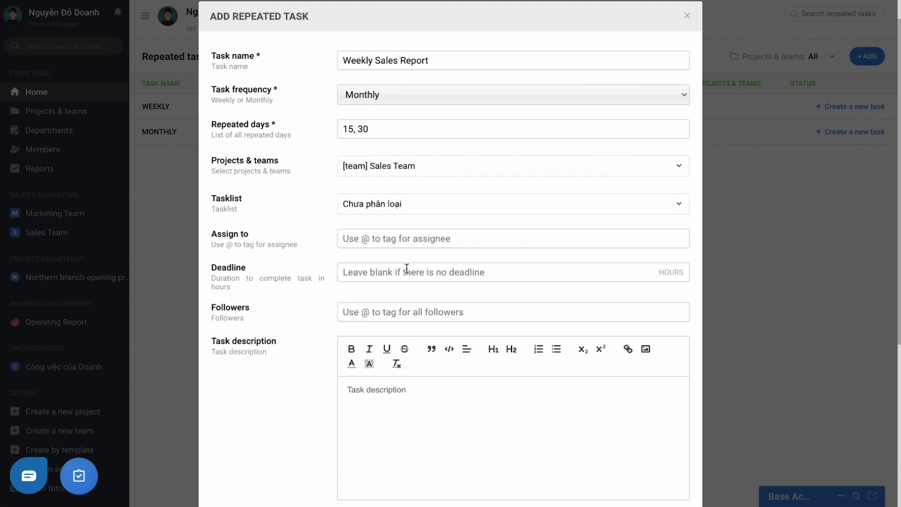
click(365, 208)
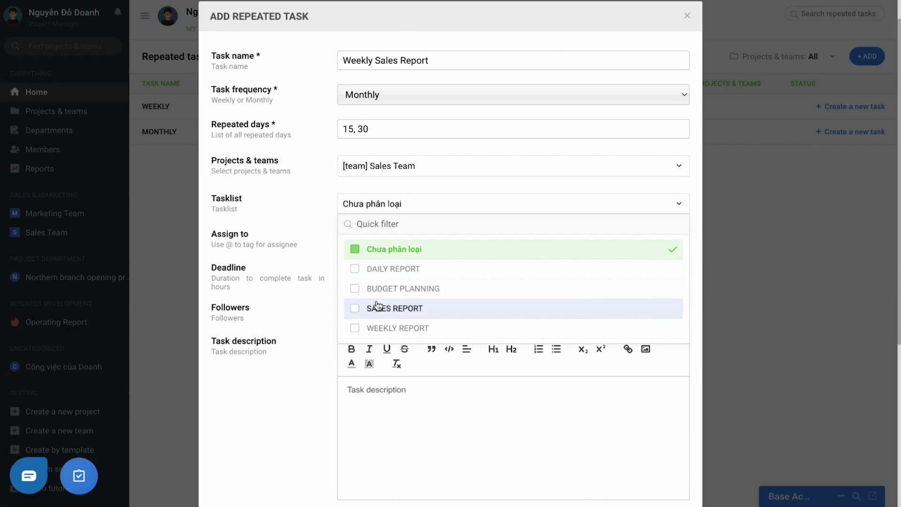
click(379, 308)
scroll(333, 254, down, 1)
Step: Assign one team member to the repeated task by @-mentioning them
click(354, 211)
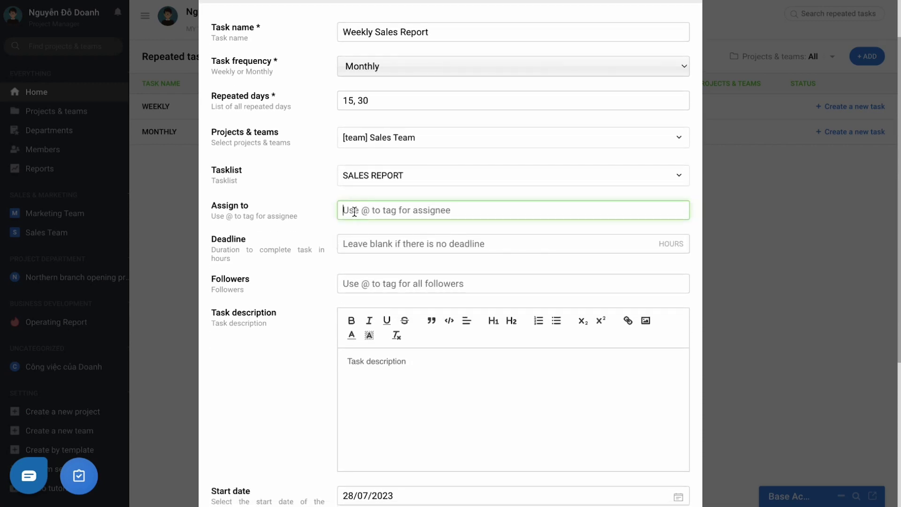
text(@k)
key(Down)
key(Down)
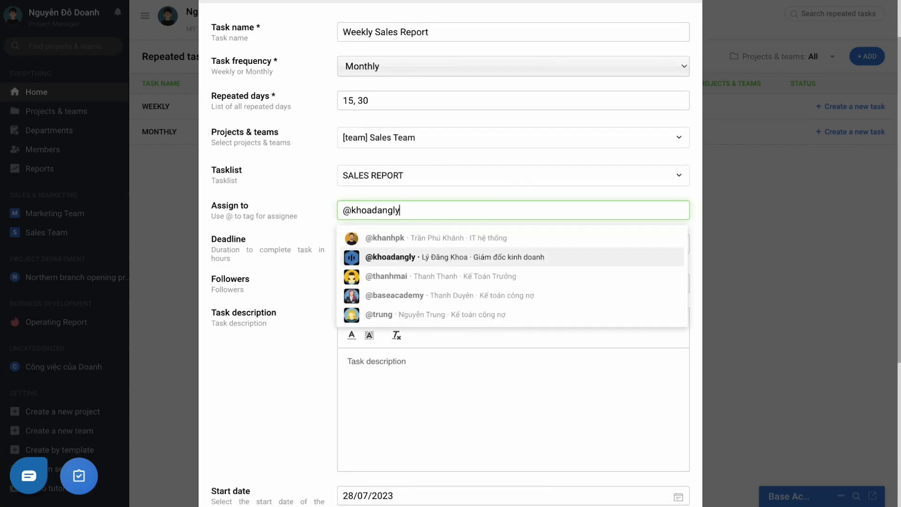
key(Return)
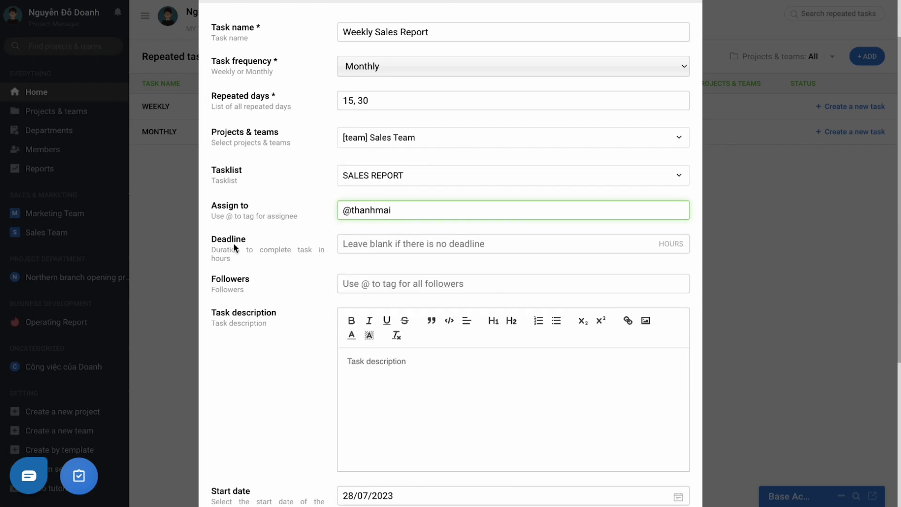
drag(211, 247, 240, 262)
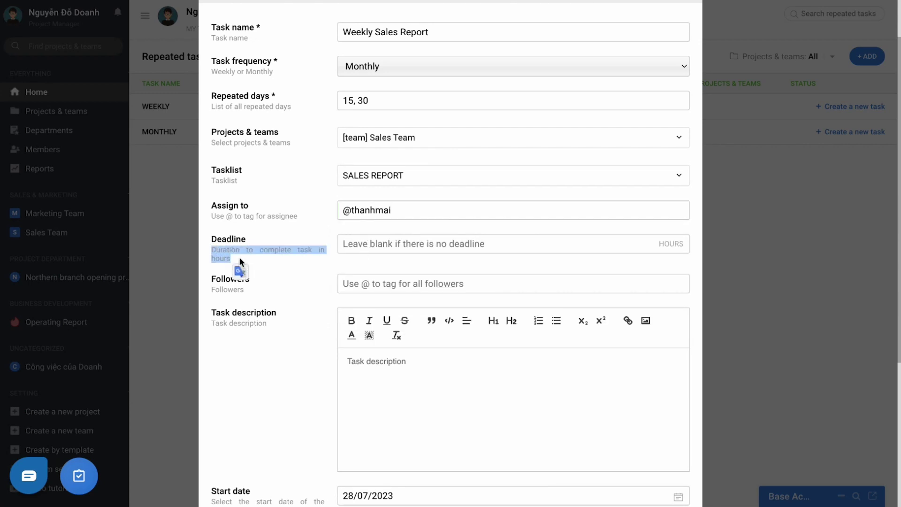
Step: Set the deadline to 17.5 hours, replacing the initially typed 11
click(368, 243)
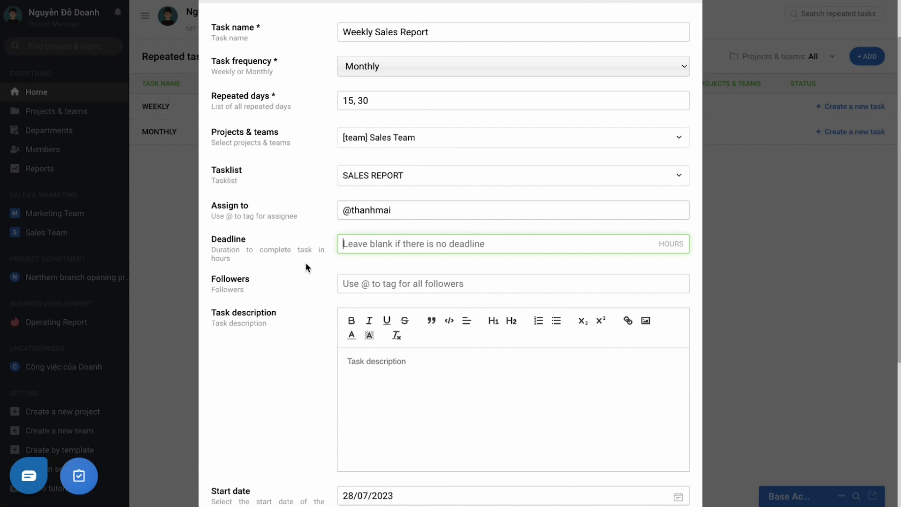
text(11)
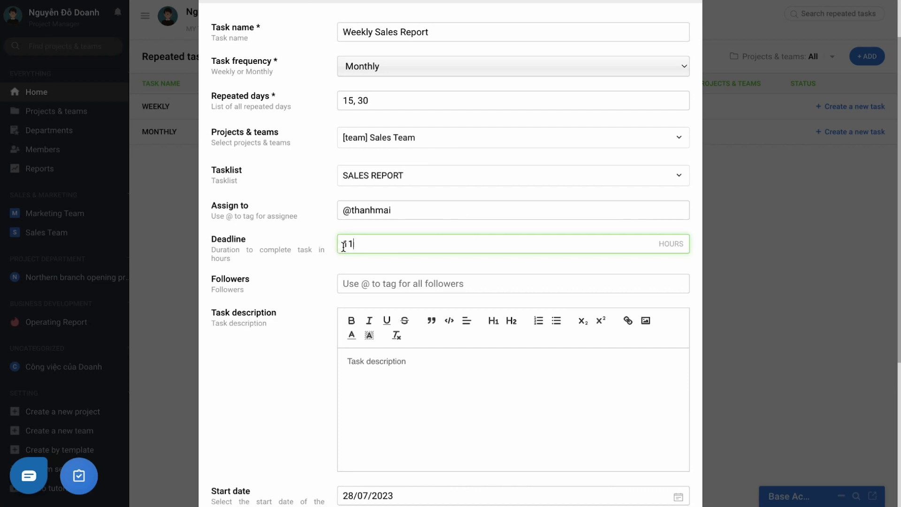
drag(358, 243, 328, 244)
key(BackSpace)
text(17.5)
scroll(280, 303, down, 2)
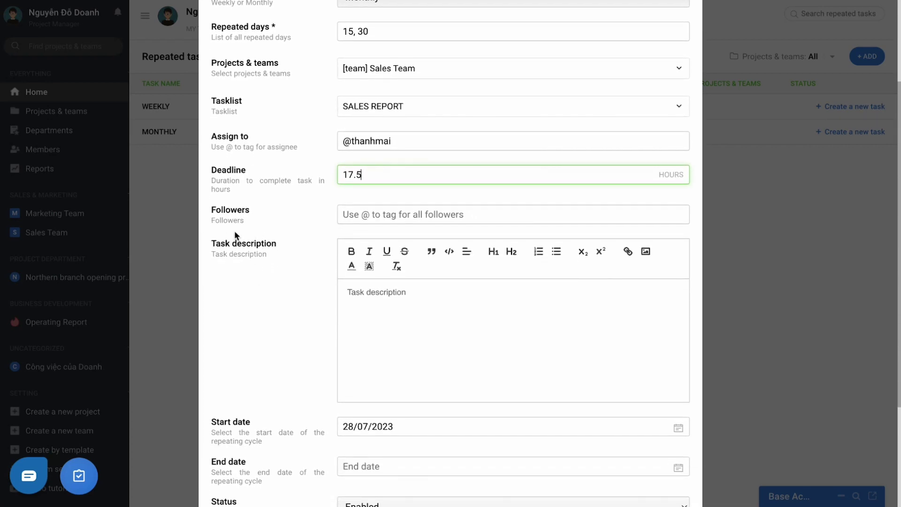
Step: Confirm start date 28/07/2023 and Enabled status, then create the Weekly Sales Report repeated task
scroll(270, 329, down, 2)
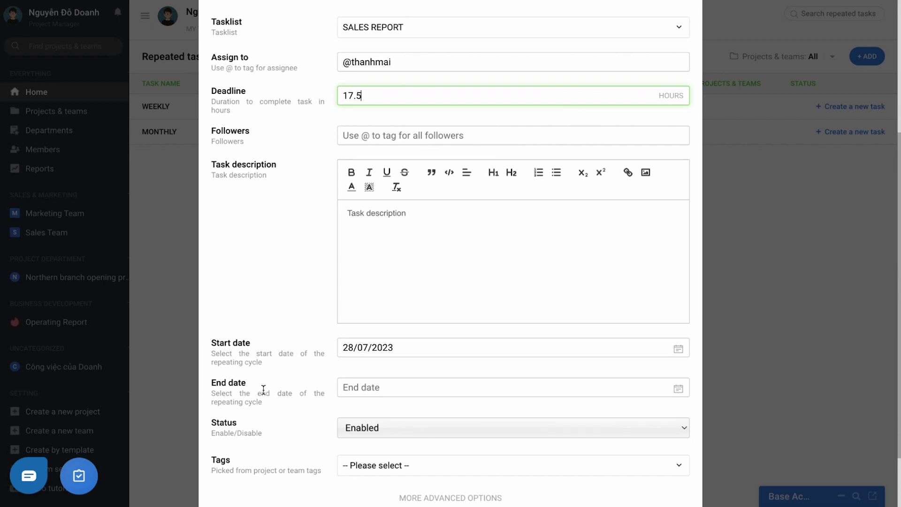
scroll(248, 394, down, 1)
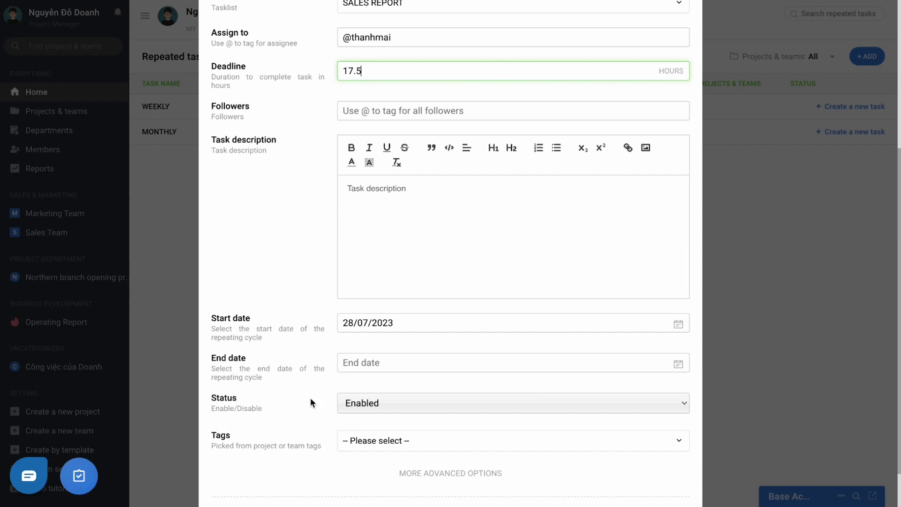
scroll(311, 398, down, 2)
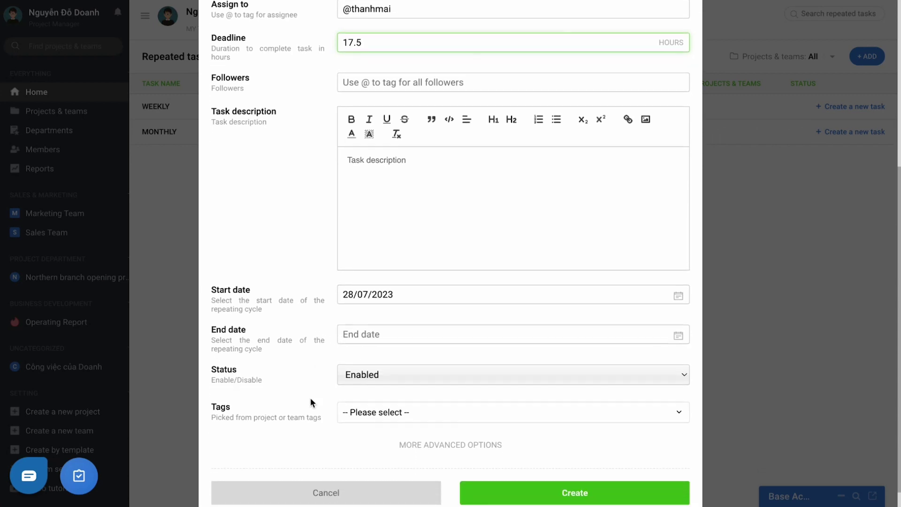
click(555, 470)
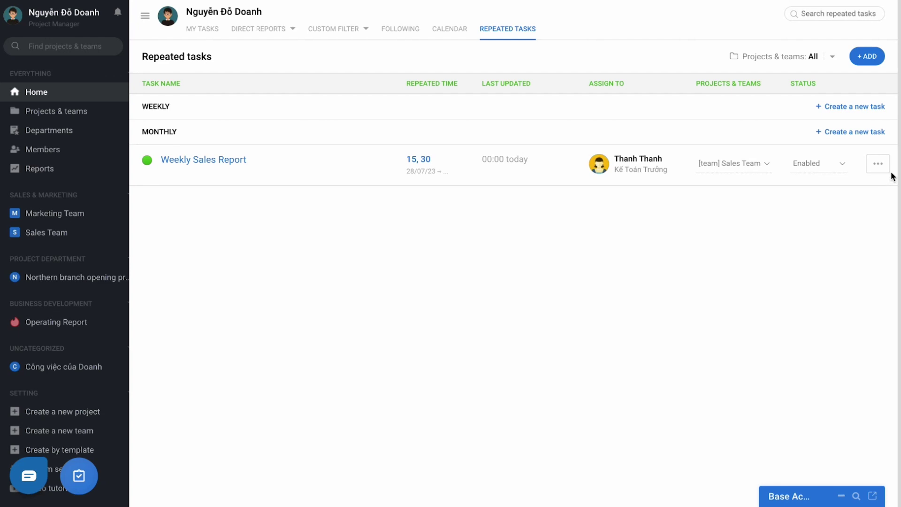
Step: Force run the Weekly Sales Report repeated task from its actions menu
click(877, 164)
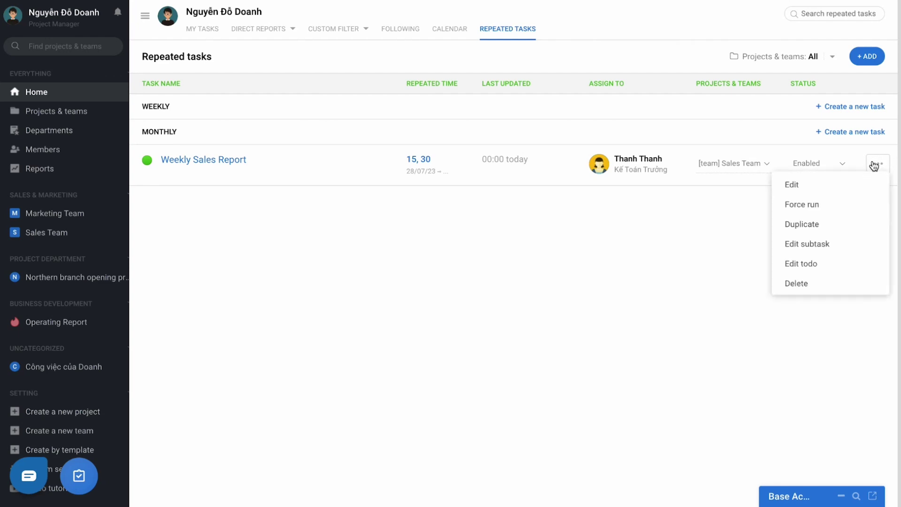
click(793, 203)
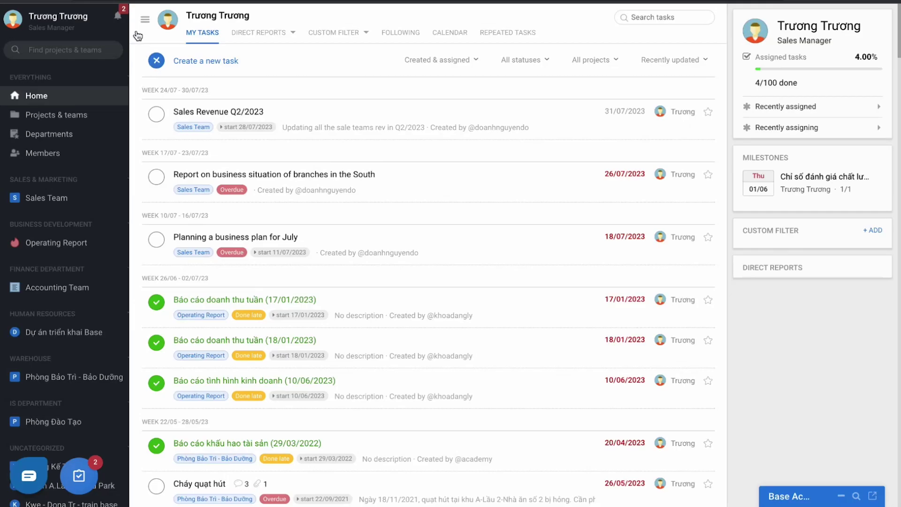
Step: Open Sales Revenue Q2/2023 from its new-task notification and review its details
click(115, 16)
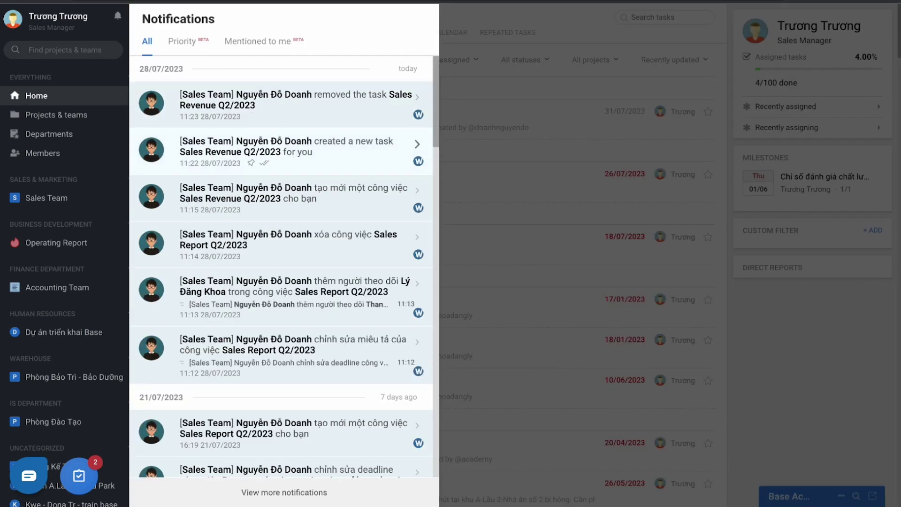
click(273, 151)
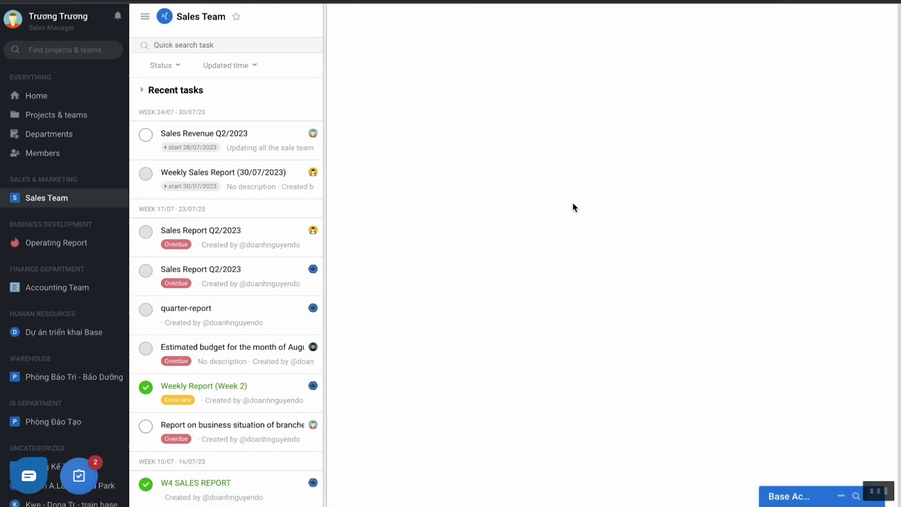
scroll(572, 206, down, 1)
scroll(573, 202, up, 1)
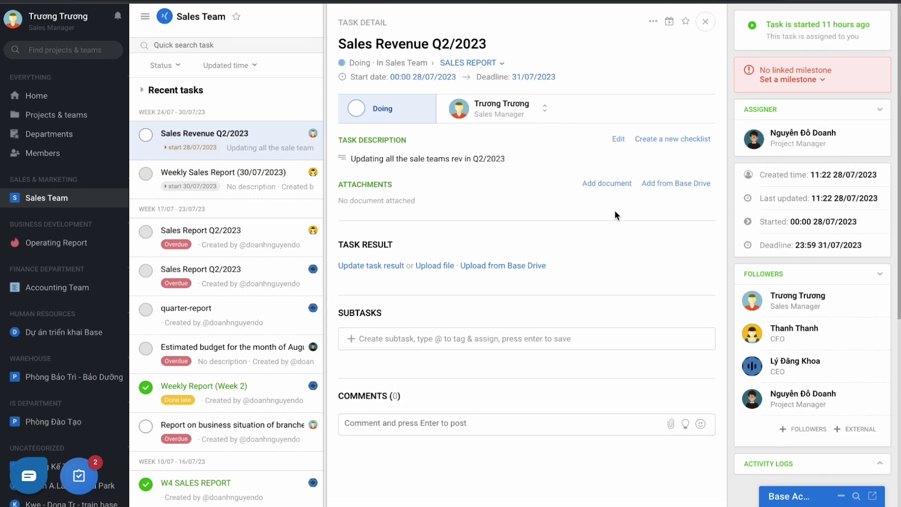
scroll(617, 215, down, 1)
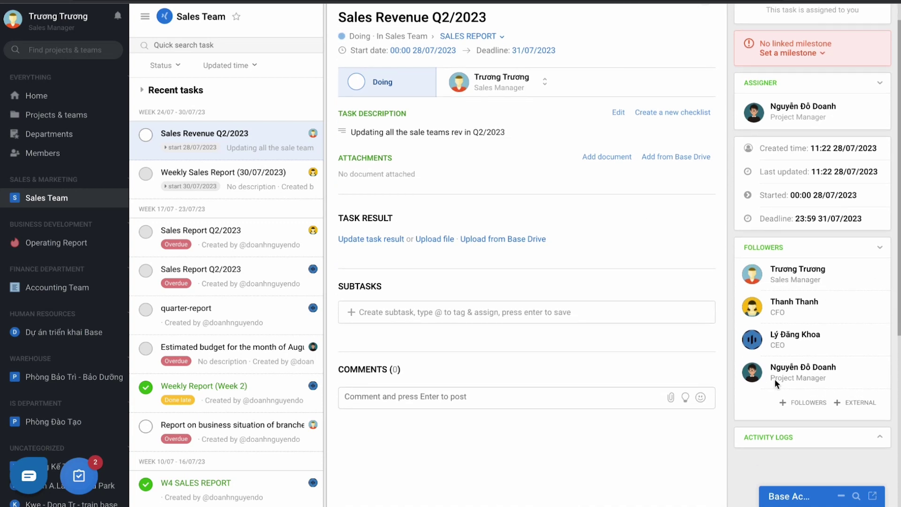
scroll(623, 254, up, 1)
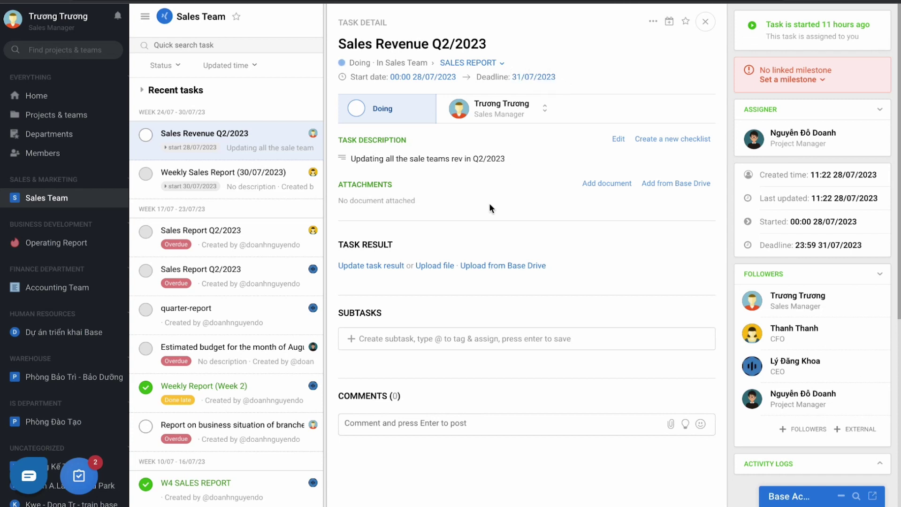
scroll(489, 204, down, 1)
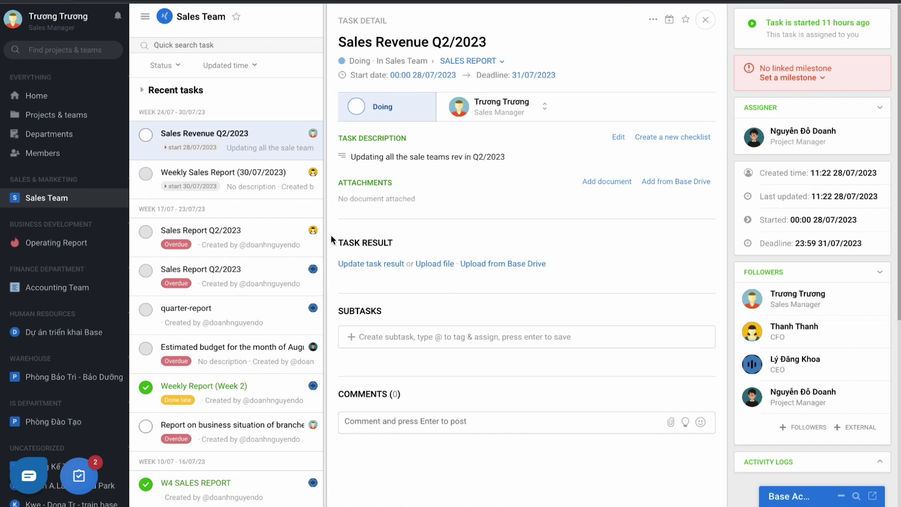
Step: Save 'Done' as the task result and mark Sales Revenue Q2/2023 as done
click(369, 264)
text(Done)
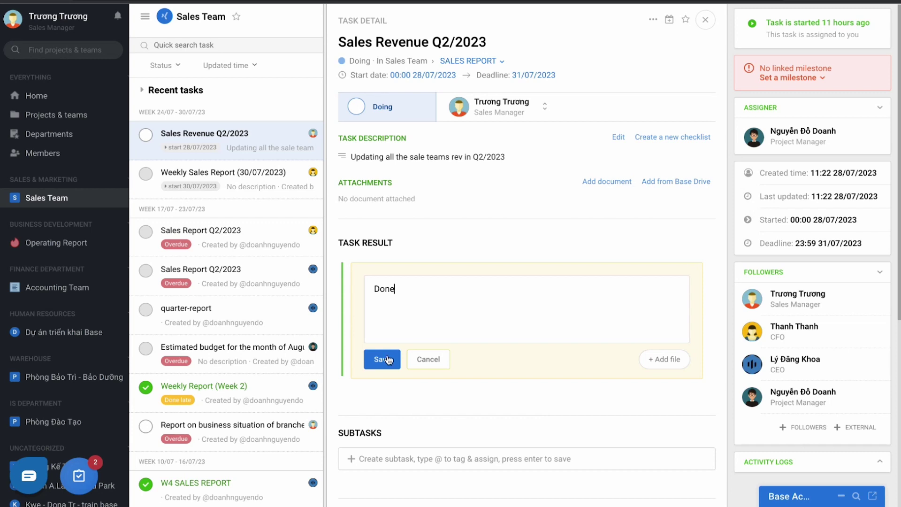
key(Return)
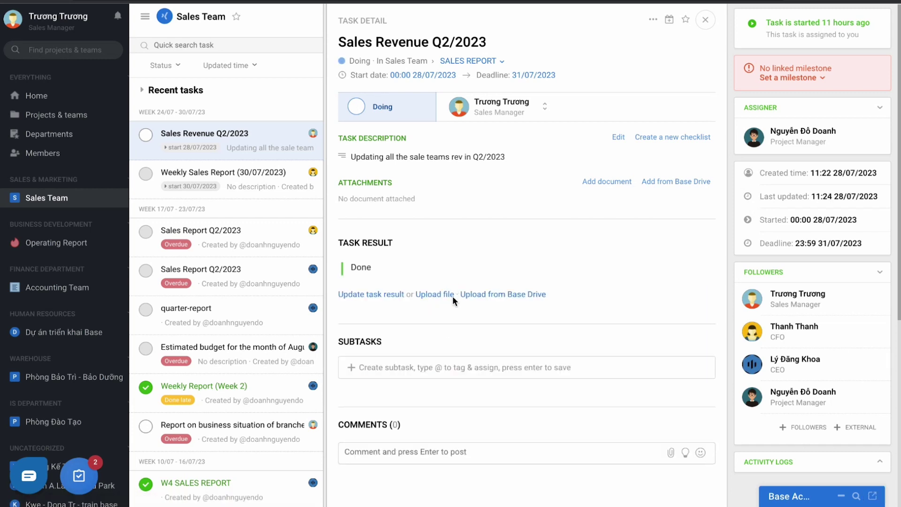
scroll(443, 345, down, 2)
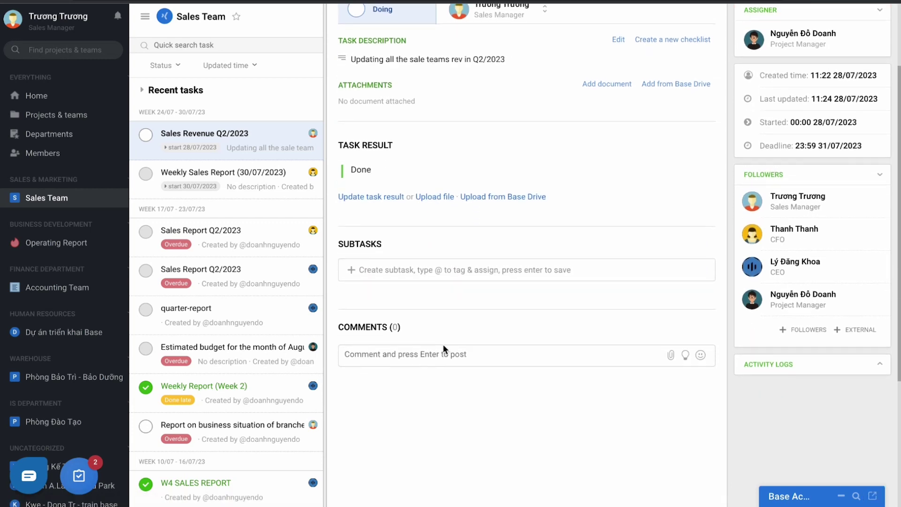
scroll(427, 246, up, 2)
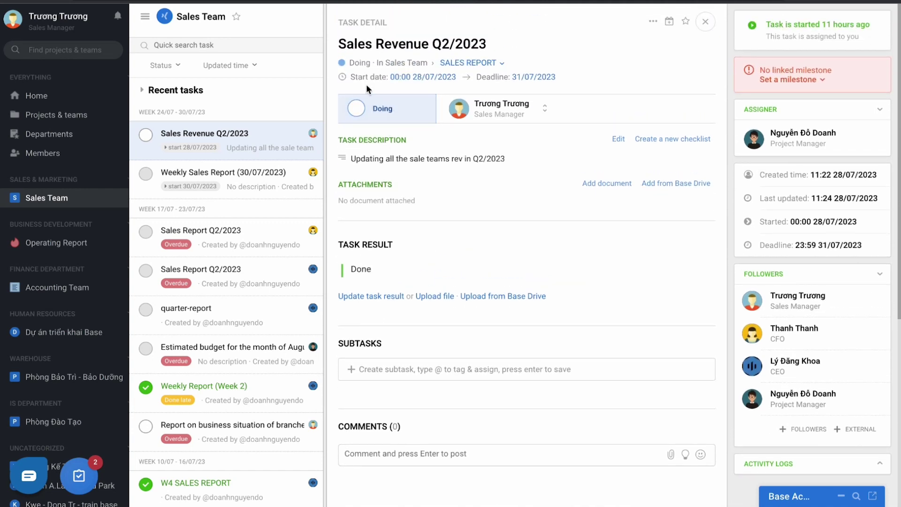
click(356, 110)
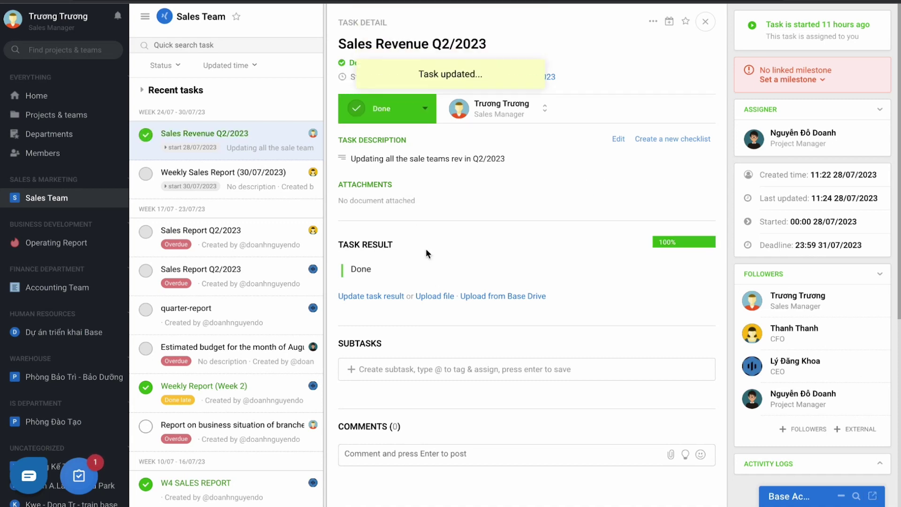
scroll(439, 333, down, 2)
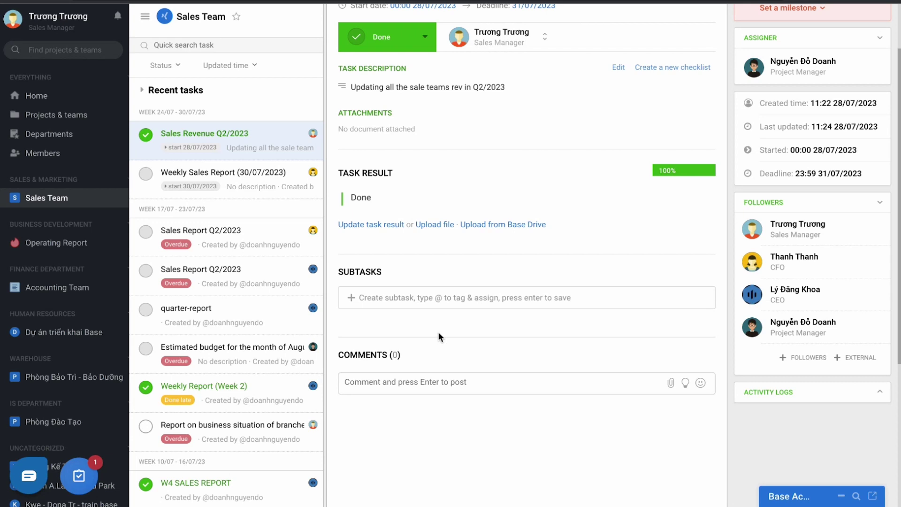
Step: Post a 'pls check' comment mentioning the project manager
click(412, 382)
text(@)
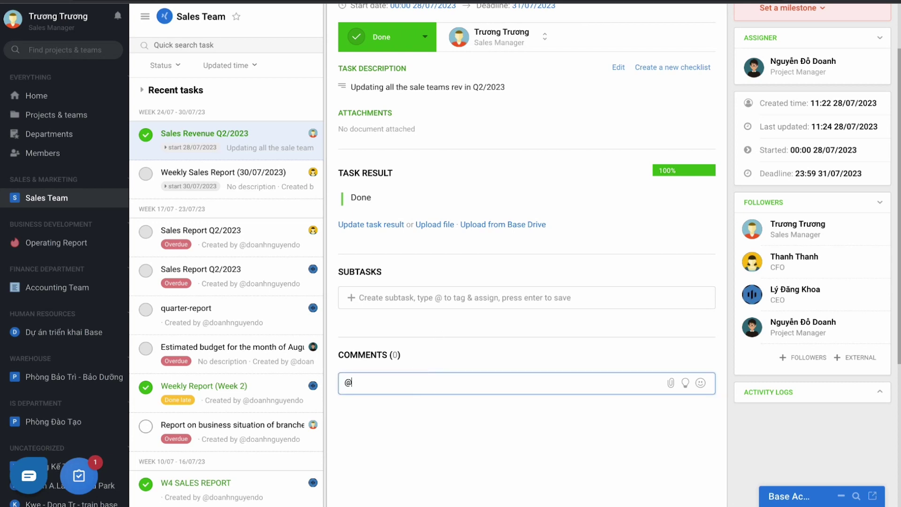
text(do)
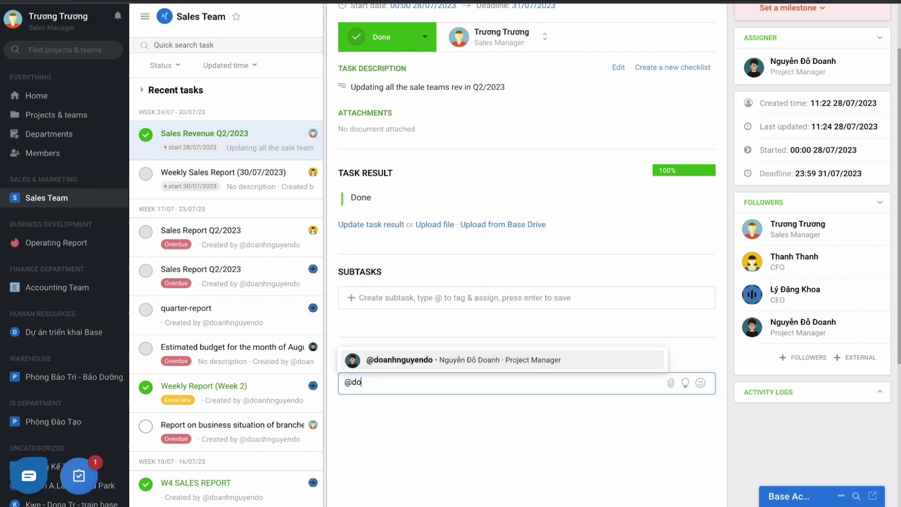
key(Return)
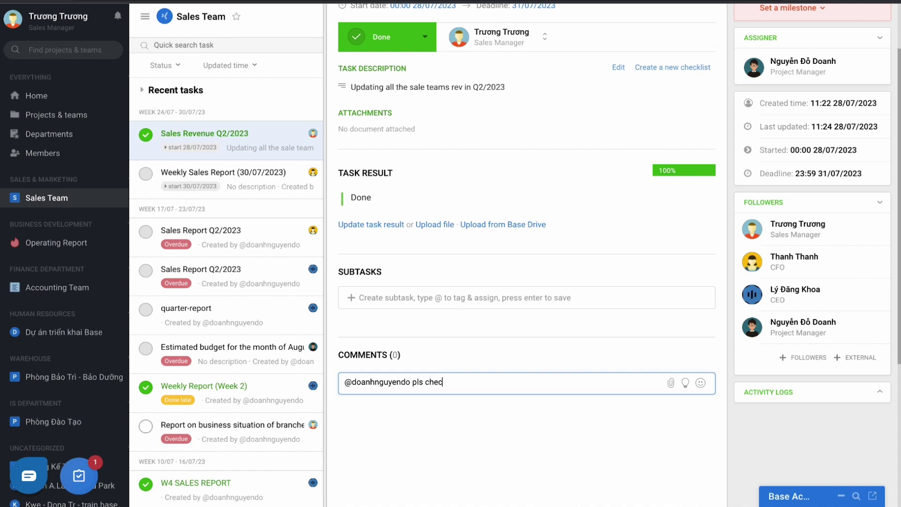
key(Return)
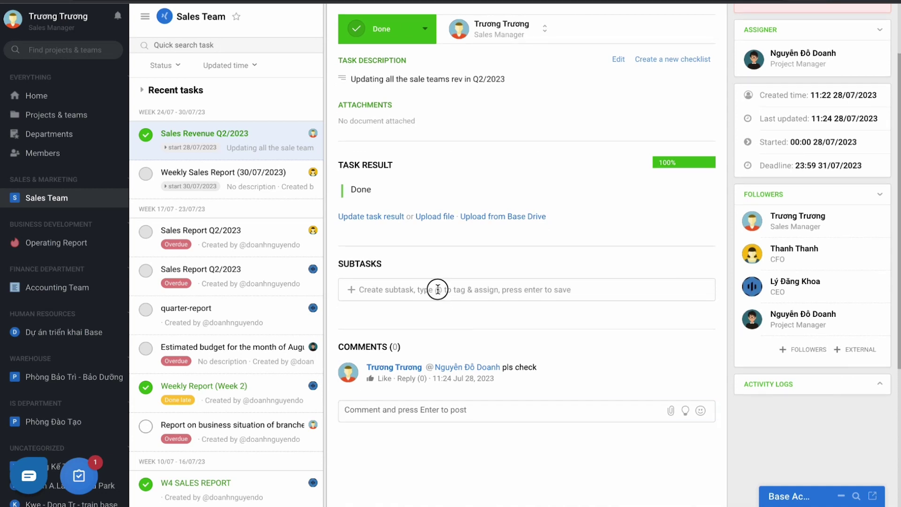
Step: Start a new subtask and pick its deadline date and time
click(438, 289)
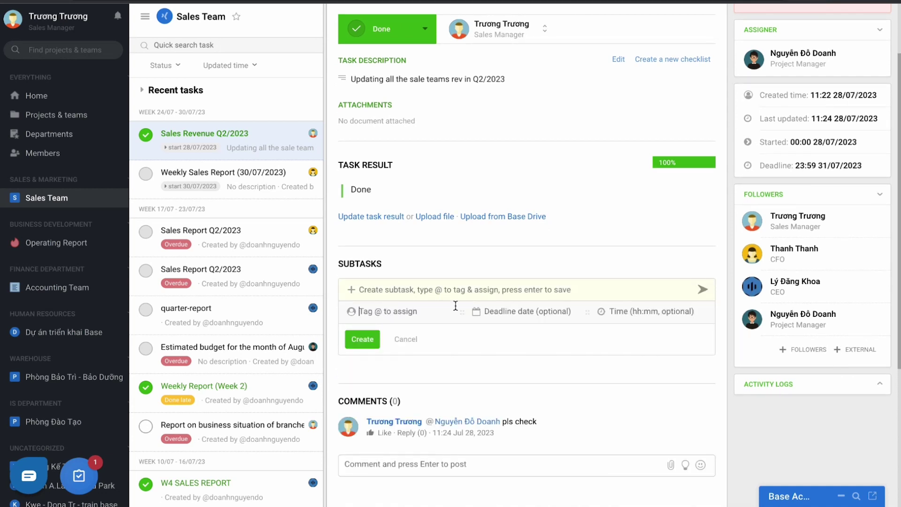
click(498, 311)
click(640, 312)
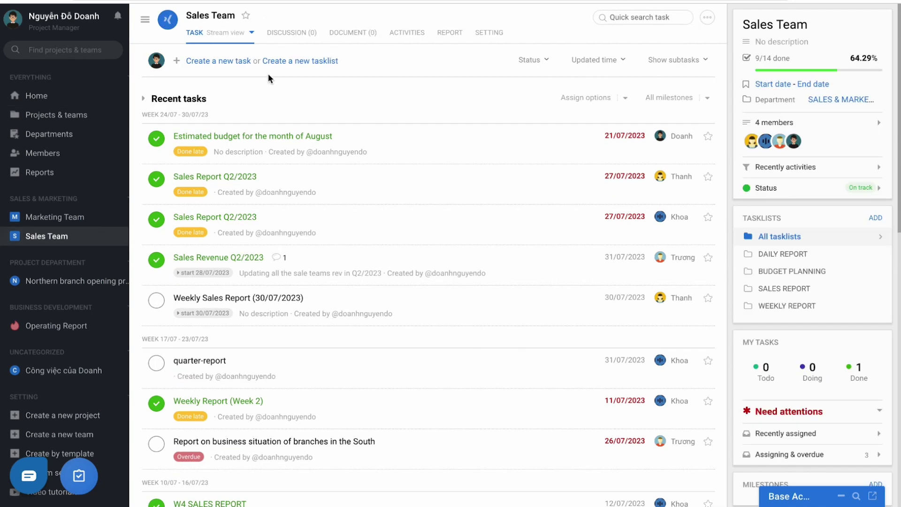
Step: Review the task view options, then open the Northern branch opening project's board columns
click(236, 33)
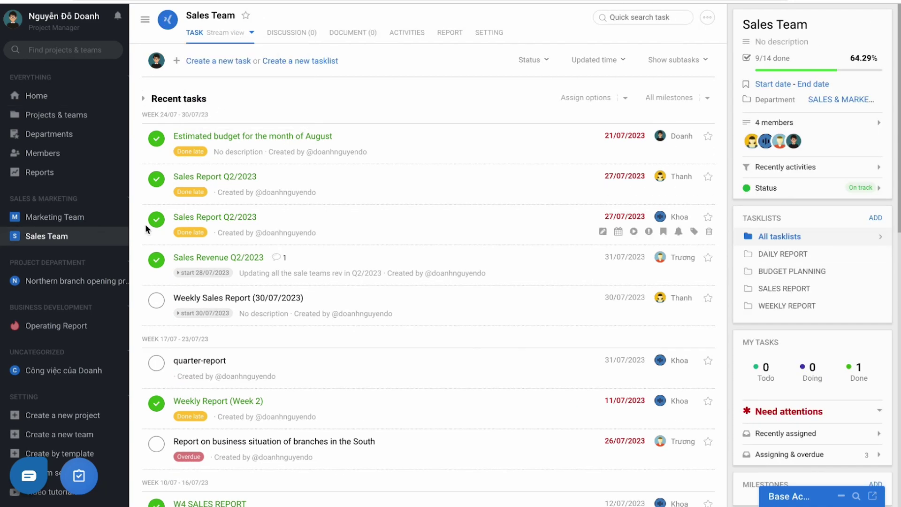
click(83, 293)
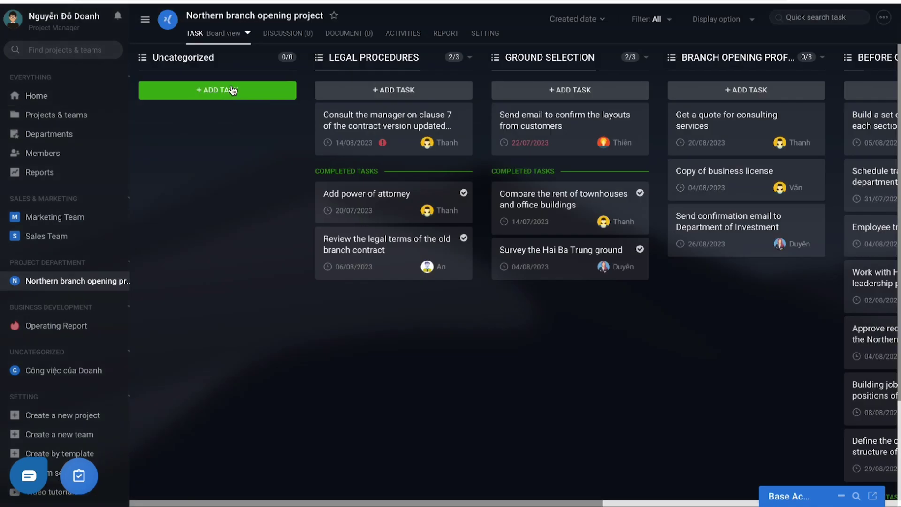
scroll(462, 190, right, 3)
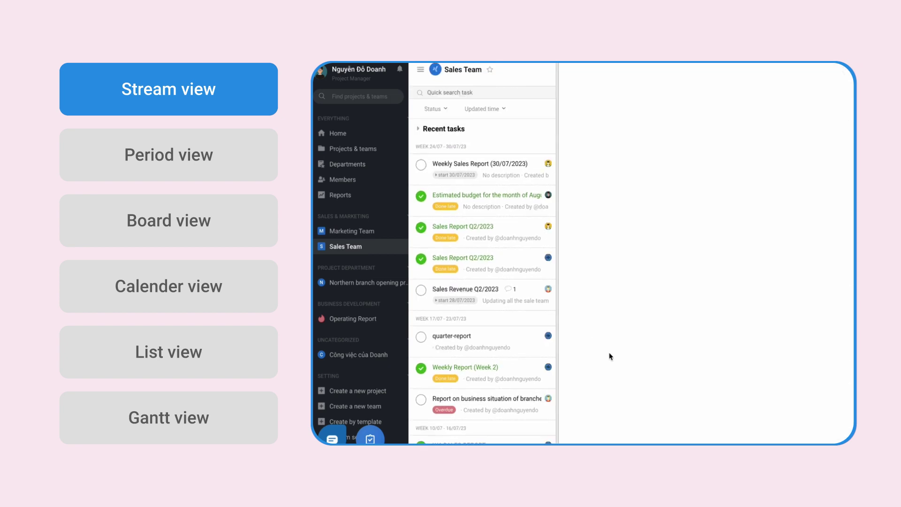
Step: Type 'done' in the task's comment box and close the task details panel
scroll(614, 423, down, 1)
click(617, 407)
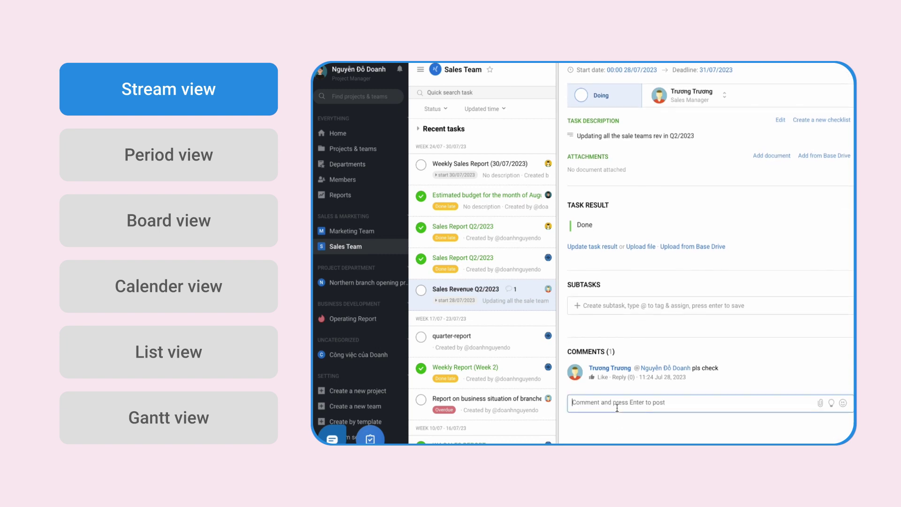
text(done)
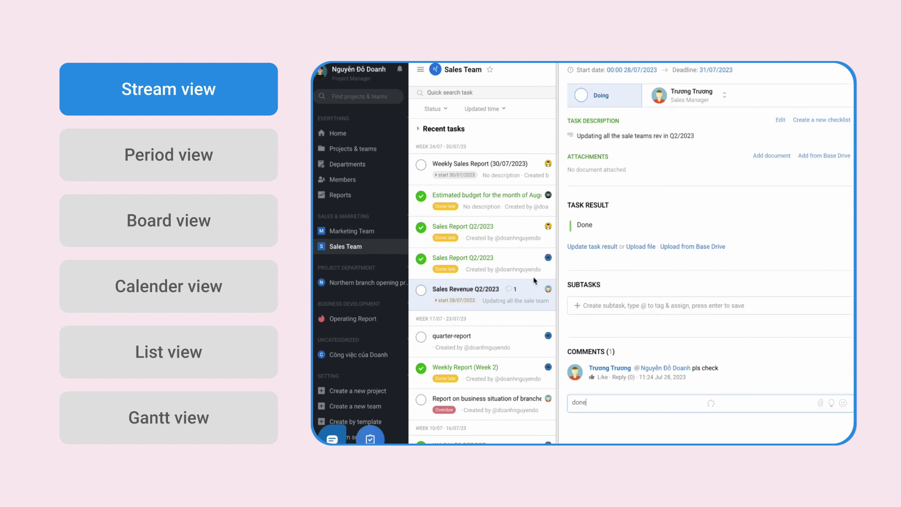
scroll(615, 211, up, 1)
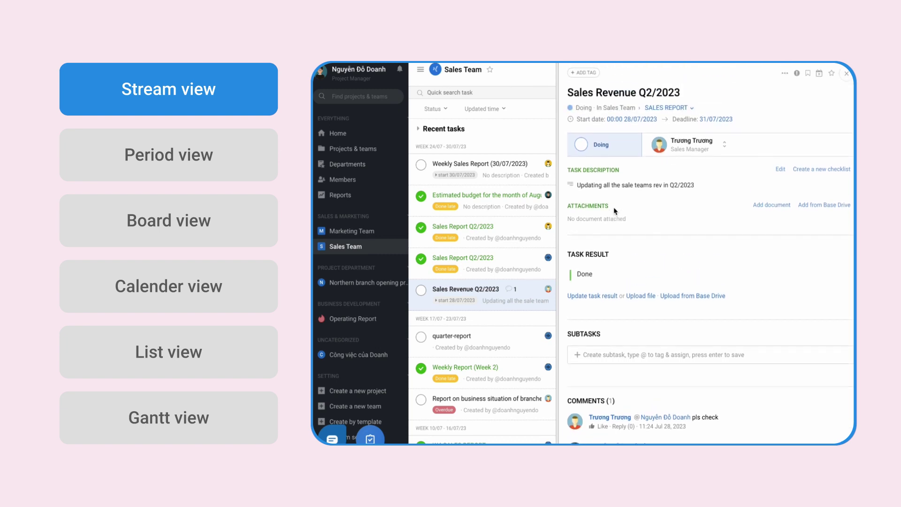
click(847, 74)
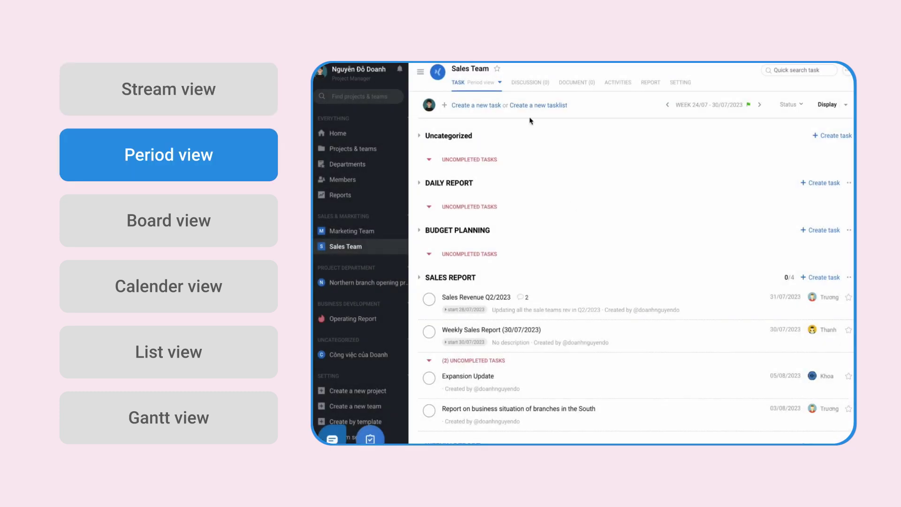
Step: Switch to Period view, tick Weekly Sales Report done, and advance to week 31/07–06/08/2023
click(460, 83)
click(498, 82)
scroll(605, 221, down, 1)
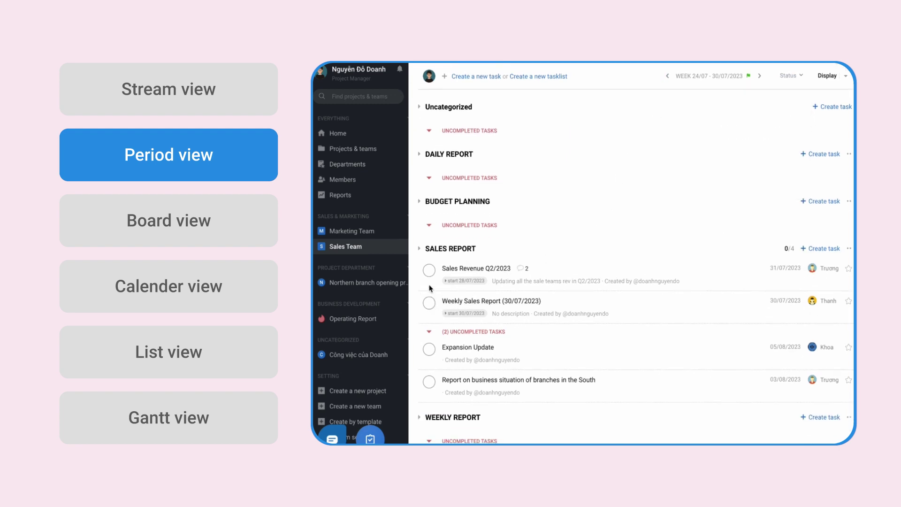
click(429, 302)
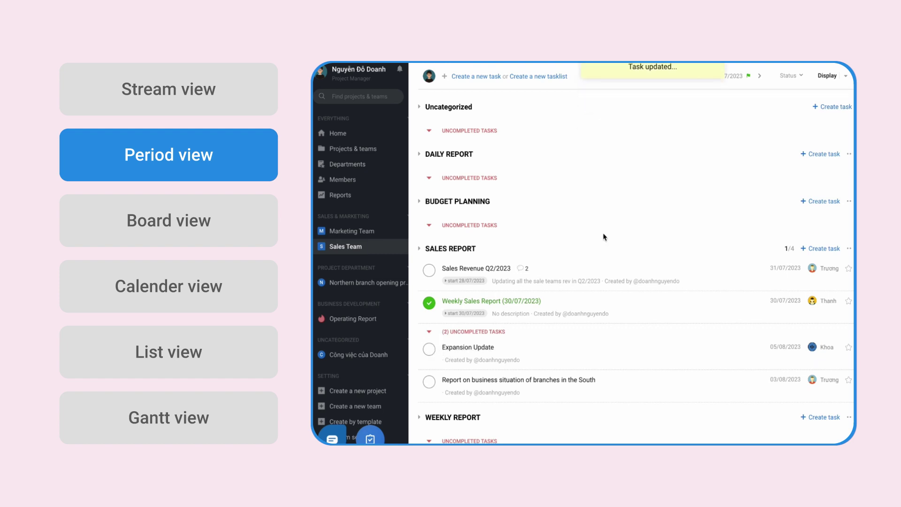
click(760, 77)
scroll(616, 311, down, 1)
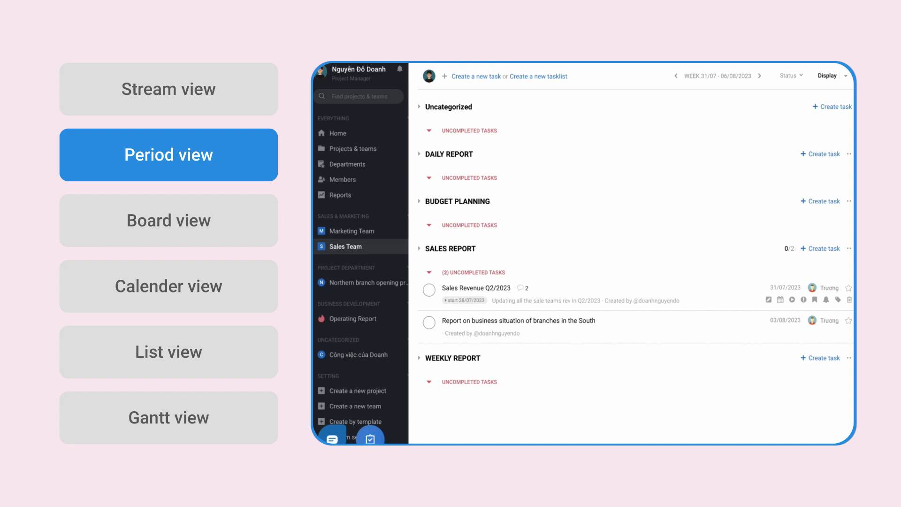
scroll(556, 282, up, 1)
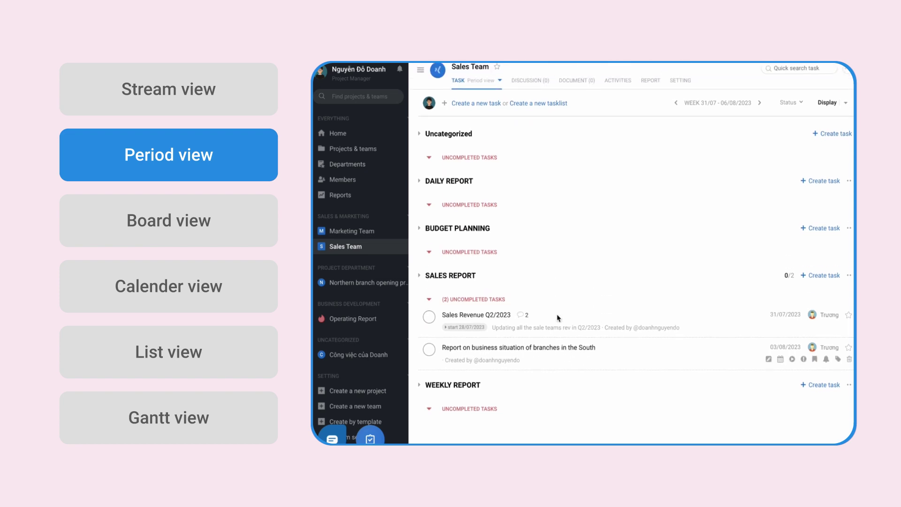
click(757, 106)
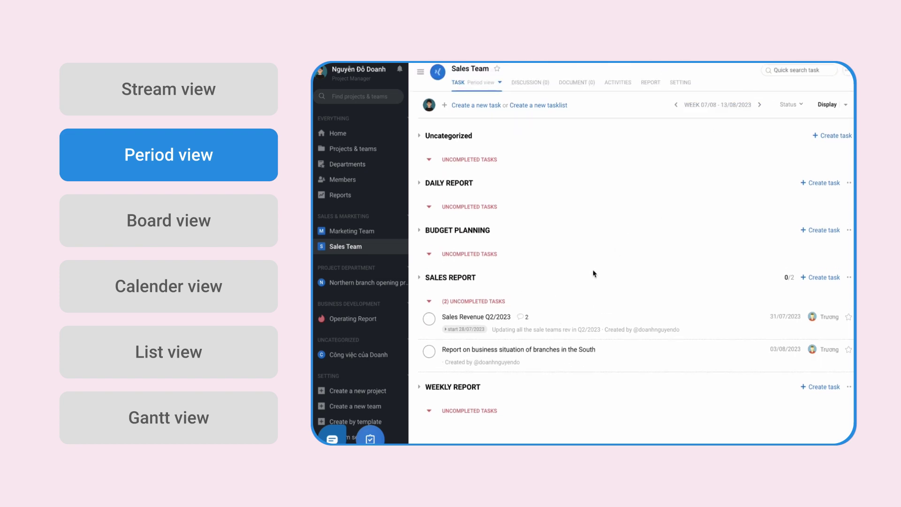
Step: Scroll across the Northern branch opening project's board columns
scroll(594, 274, down, 1)
scroll(594, 274, up, 1)
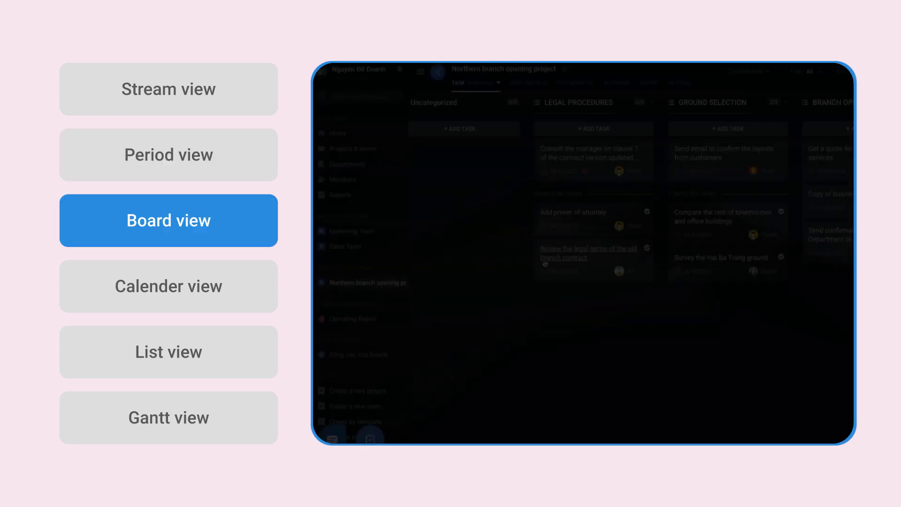
scroll(529, 242, left, 1)
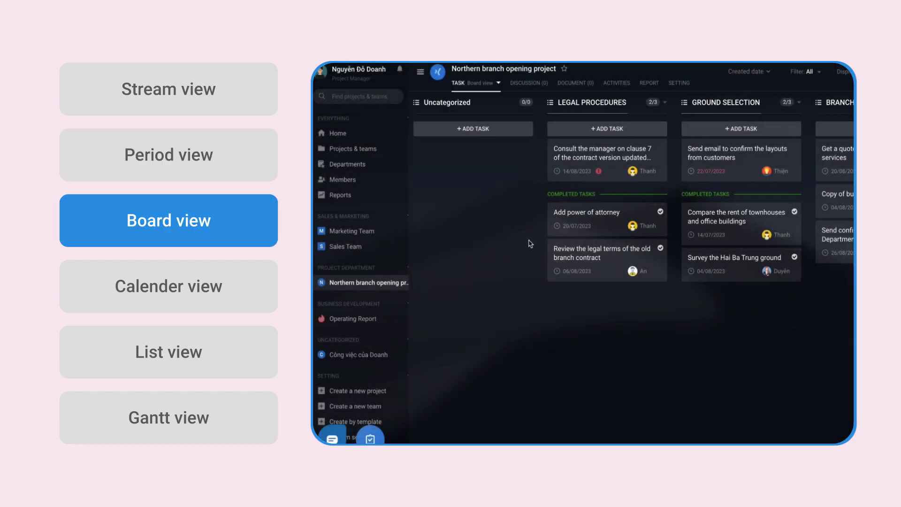
scroll(529, 242, right, 3)
scroll(589, 127, right, 5)
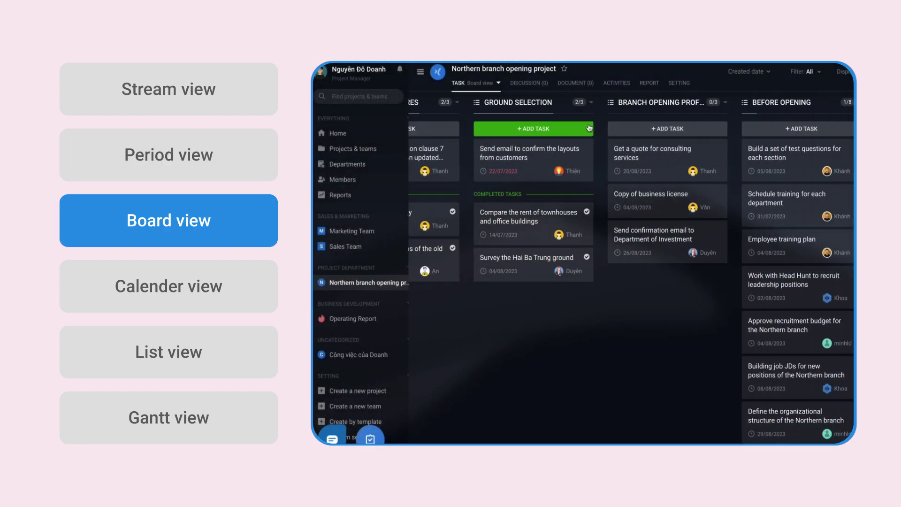
scroll(589, 127, left, 5)
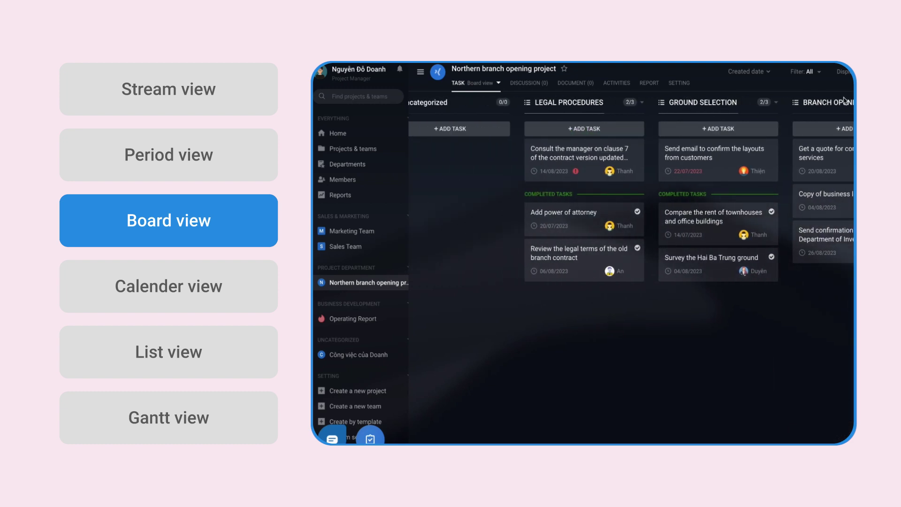
scroll(843, 100, right, 5)
scroll(841, 331, down, 2)
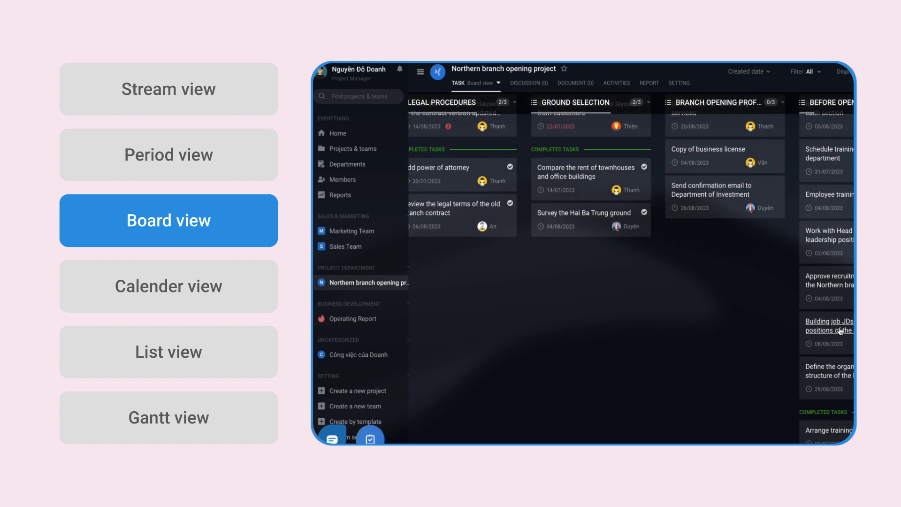
scroll(841, 331, up, 2)
scroll(851, 305, right, 3)
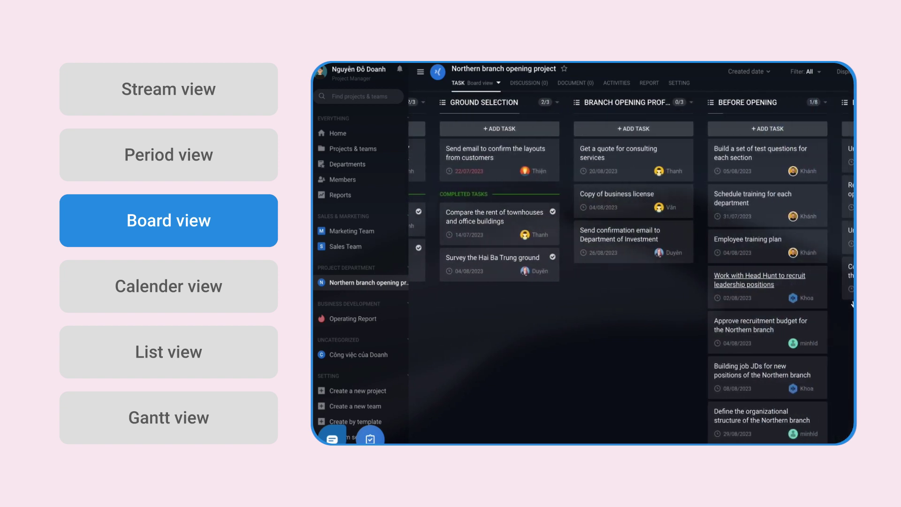
scroll(851, 304, right, 2)
scroll(667, 235, left, 4)
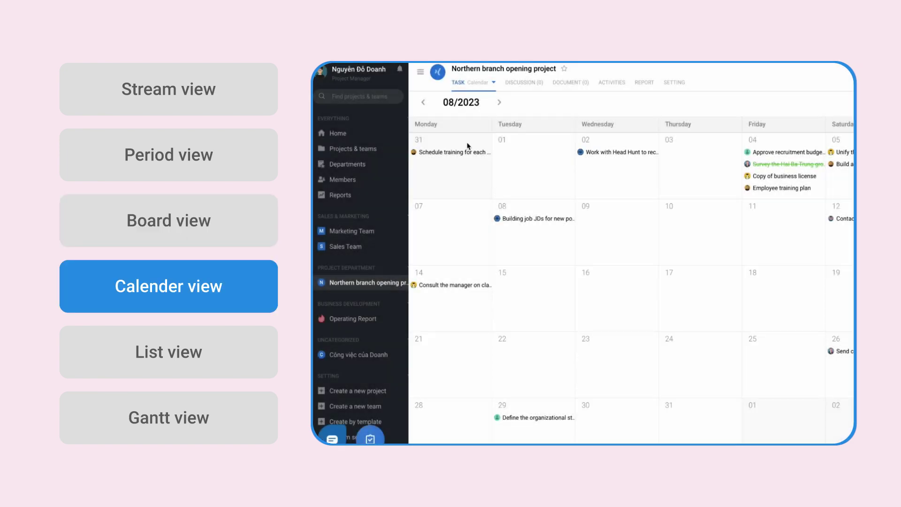
Step: Move the calendar back to 07/2023 and then forward to 08/2023
click(423, 102)
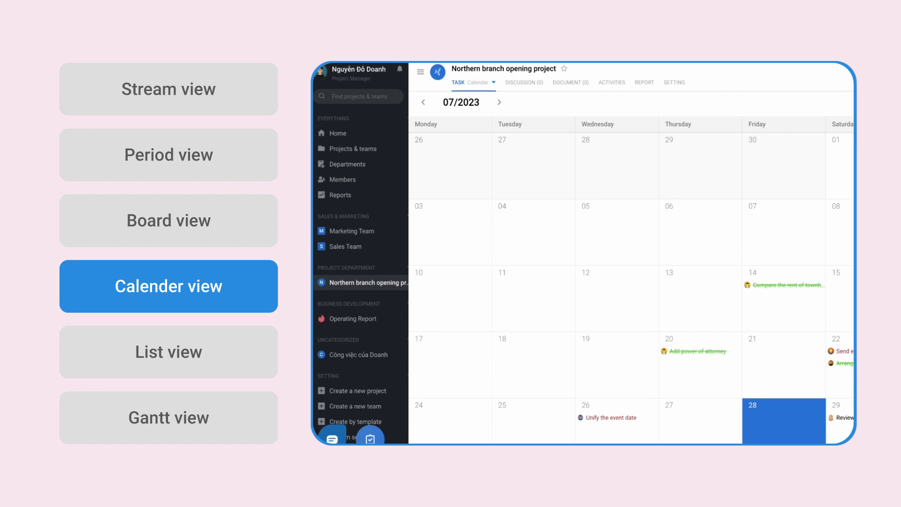
click(498, 102)
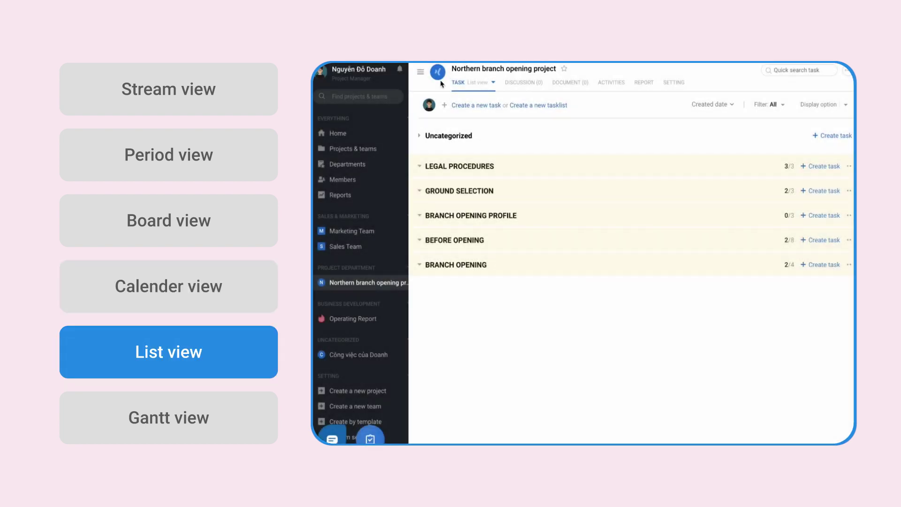
mouse_move(497, 81)
Step: Expand and collapse LEGAL PROCEDURES, GROUND SELECTION, BRANCH OPENING PROFILE, and BEFORE OPENING tasklists
click(456, 167)
click(457, 167)
click(457, 193)
click(456, 192)
click(453, 216)
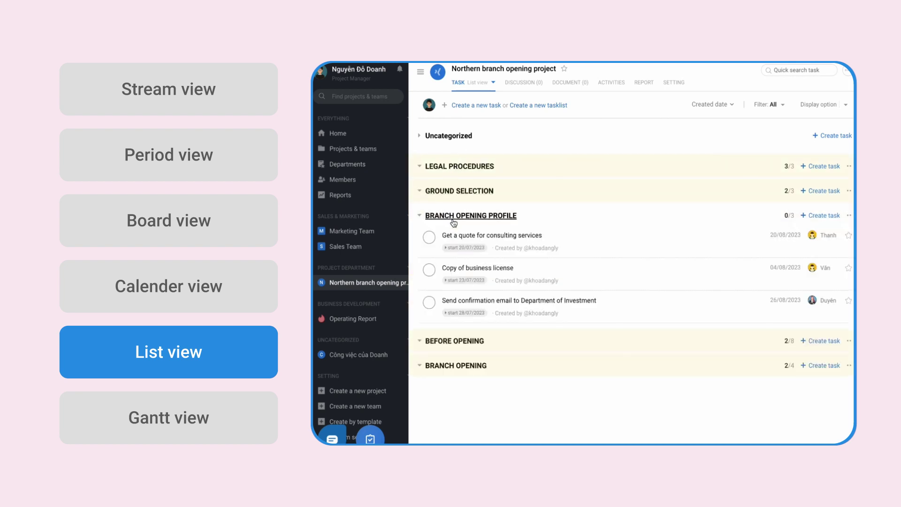
click(453, 217)
click(454, 249)
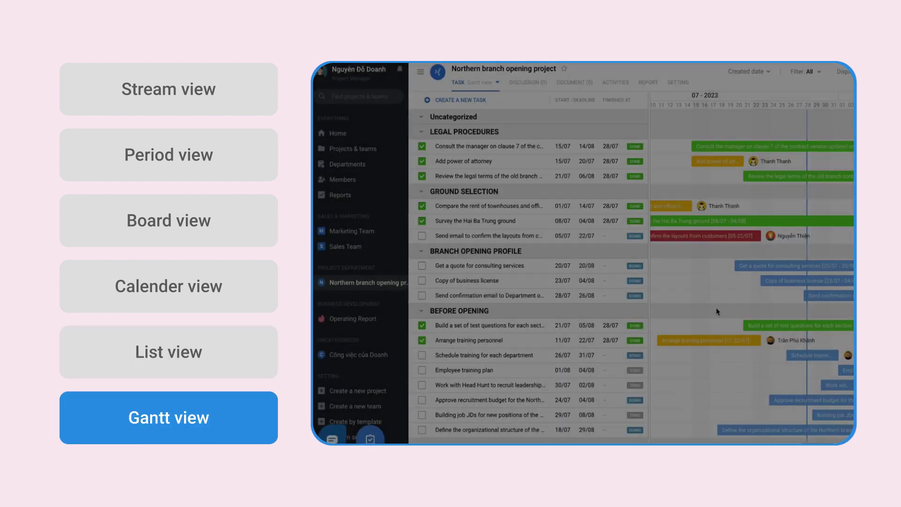
scroll(716, 311, down, 5)
scroll(717, 311, up, 3)
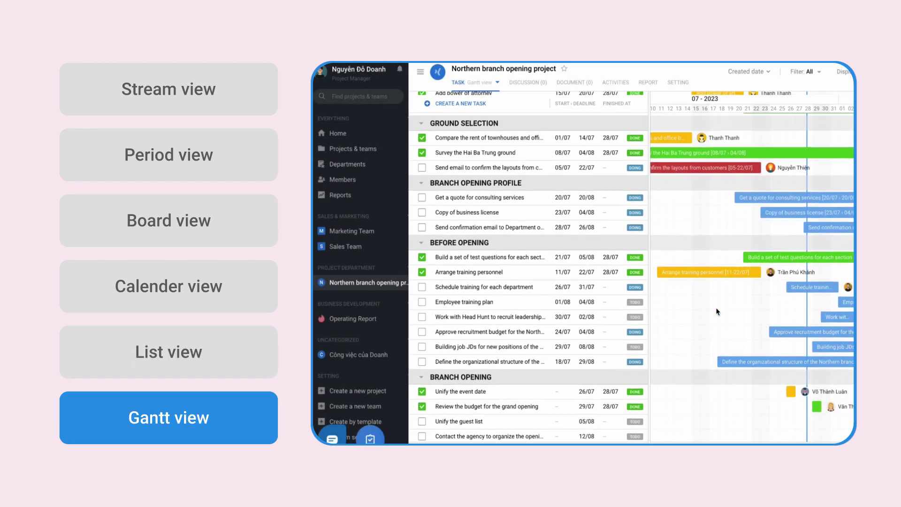
Step: Switch to Gantt view and scroll along the timeline bars
click(497, 82)
click(498, 135)
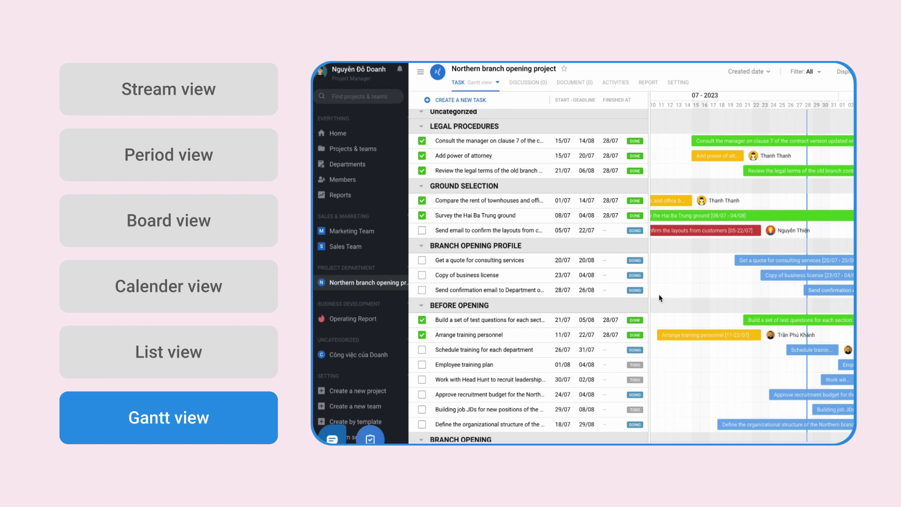
scroll(703, 385, down, 1)
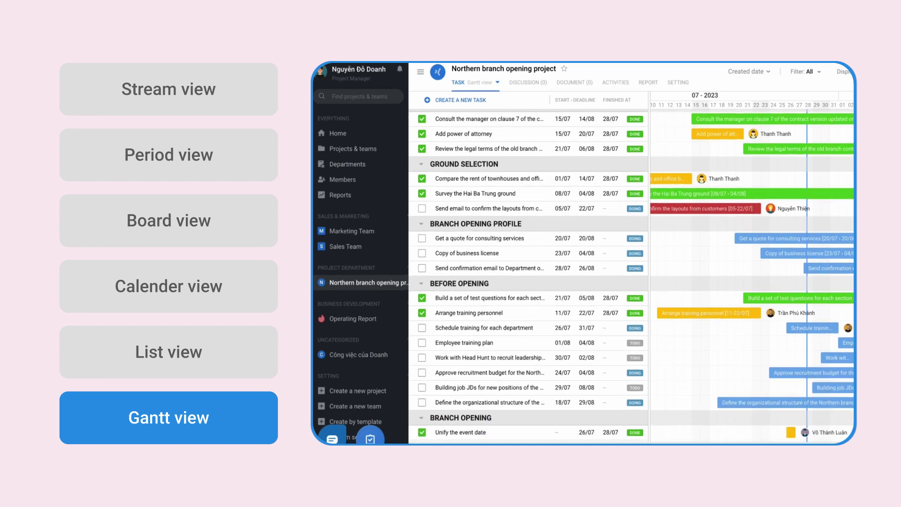
scroll(752, 267, right, 5)
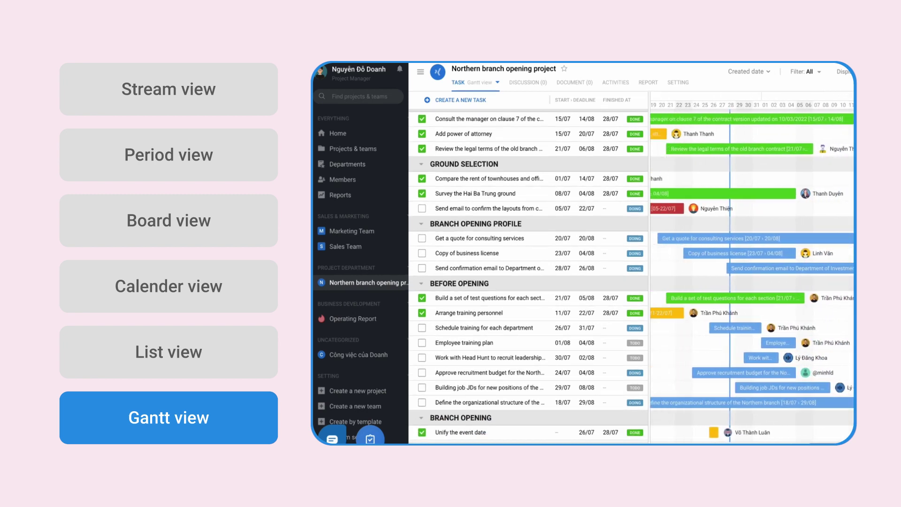
scroll(752, 267, left, 5)
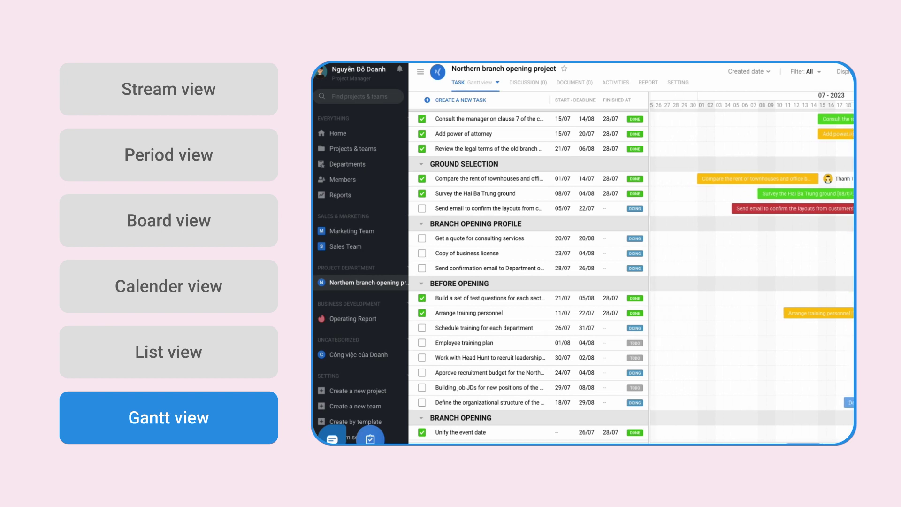
scroll(752, 266, right, 2)
scroll(789, 386, down, 2)
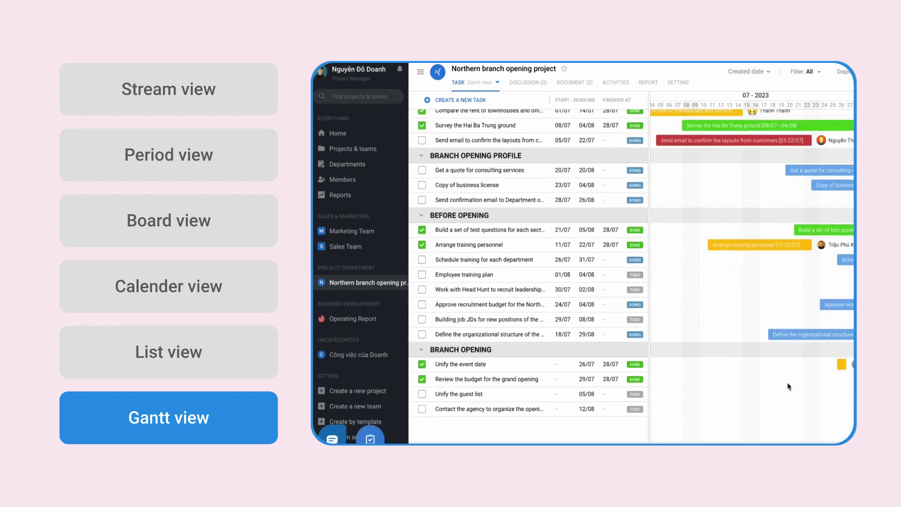
scroll(752, 267, right, 3)
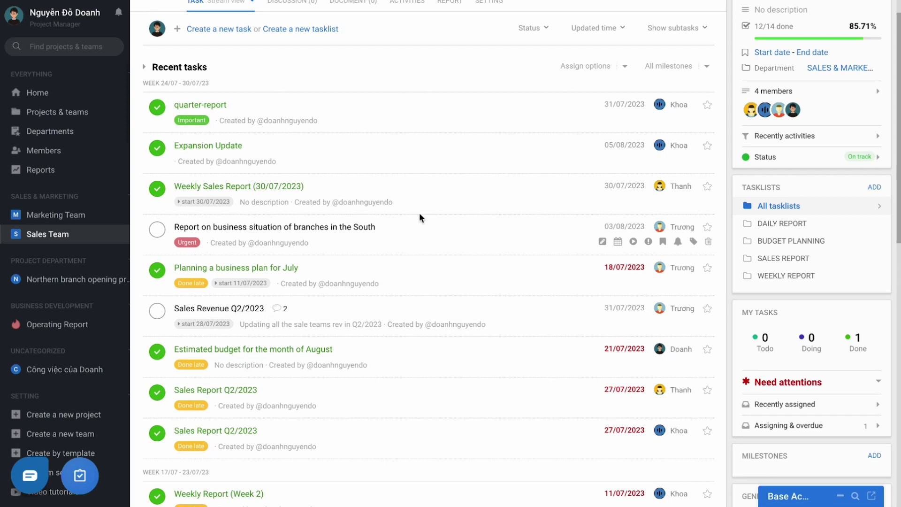
Step: Flag the Sales Revenue Q2/2023 row in the Sales Team task list as Important
scroll(469, 221, up, 1)
click(539, 58)
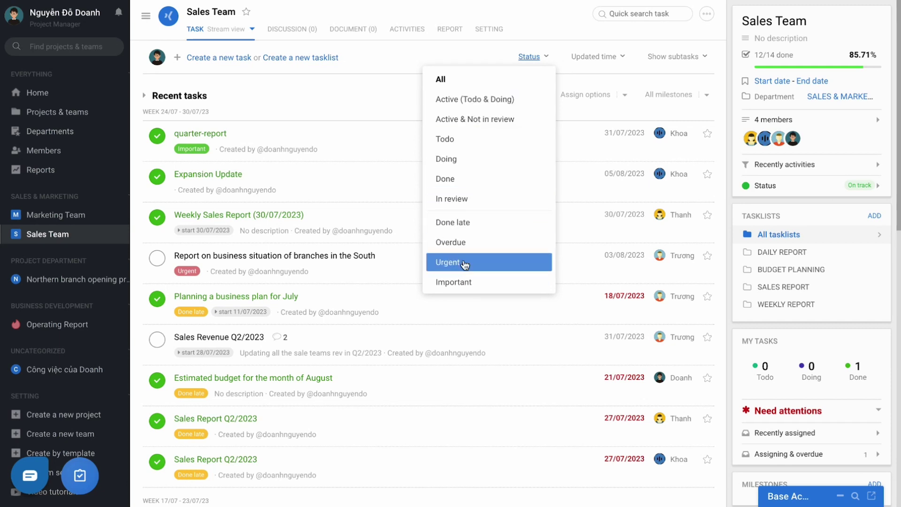
scroll(358, 262, down, 1)
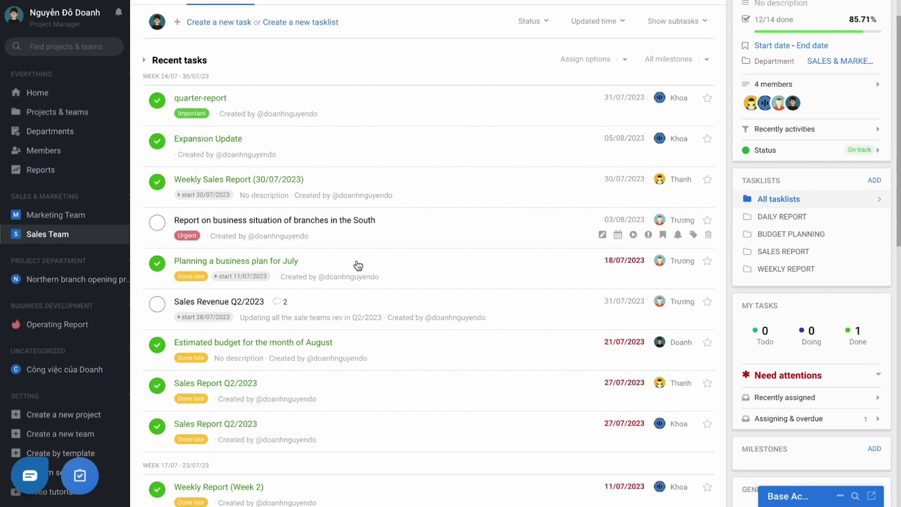
scroll(358, 265, up, 1)
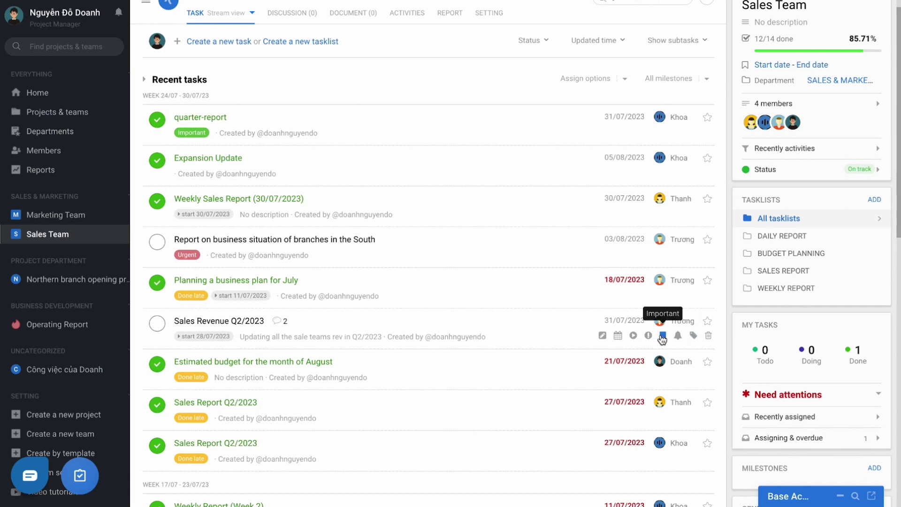
click(662, 338)
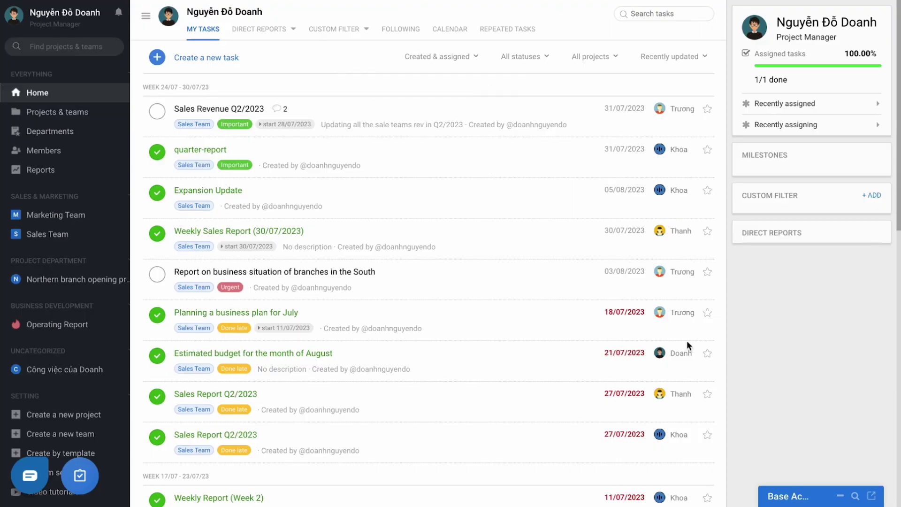
Step: Filter the home task list to Created tasks in the Sales Team project
scroll(345, 226, down, 1)
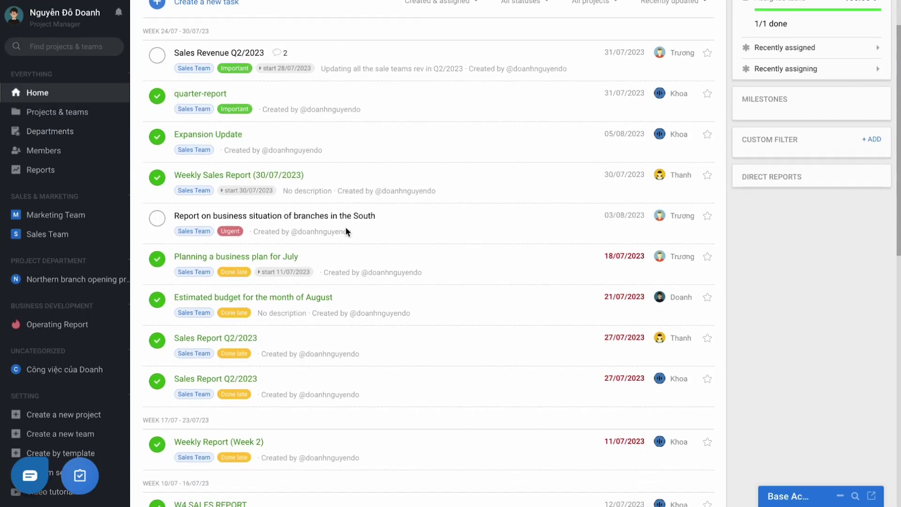
scroll(345, 227, up, 1)
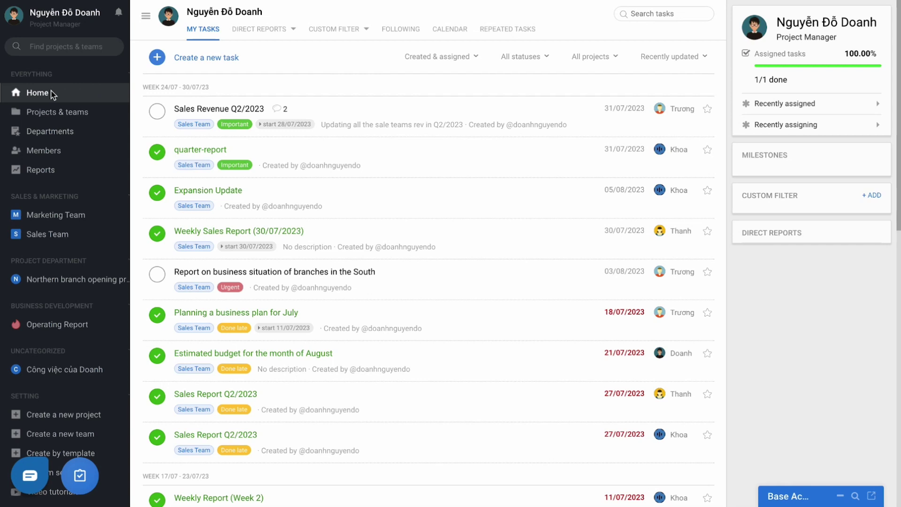
click(453, 57)
click(419, 122)
click(587, 58)
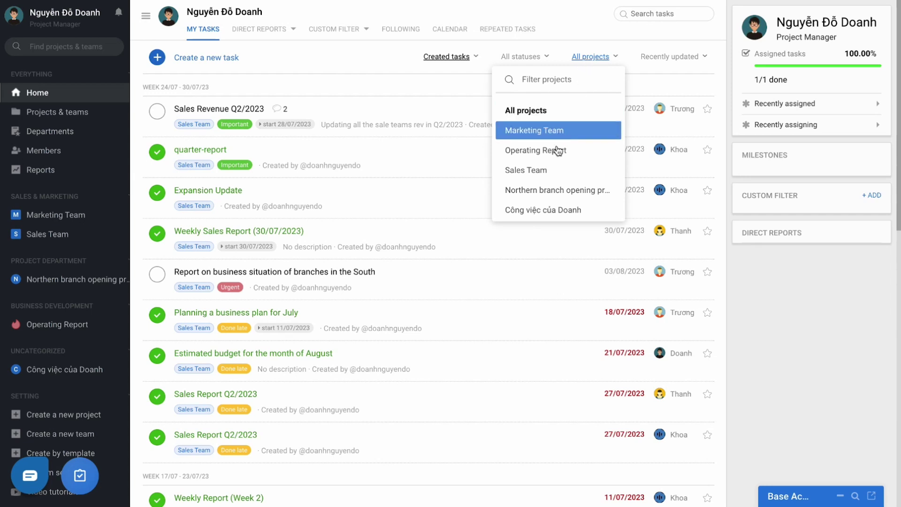
click(545, 169)
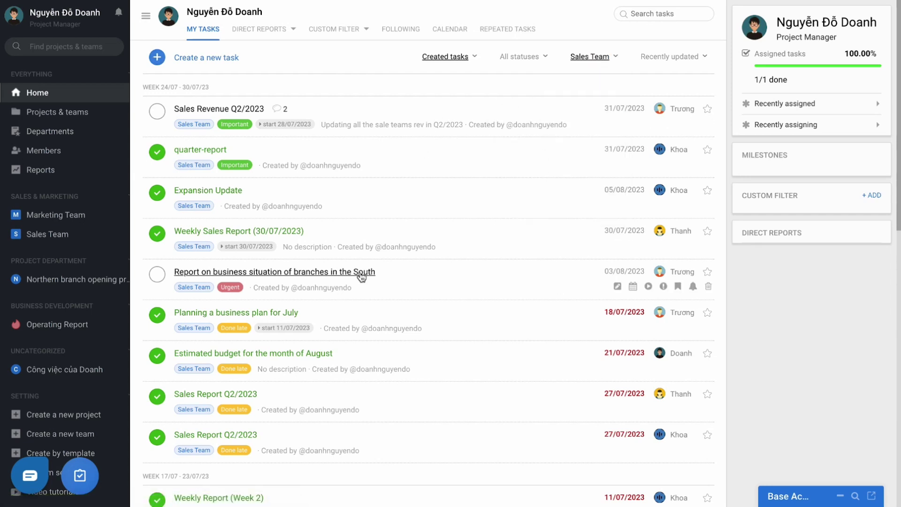
Step: Narrow the list by status, first to Doing and then to Done late
scroll(363, 276, down, 1)
scroll(362, 276, up, 1)
click(573, 70)
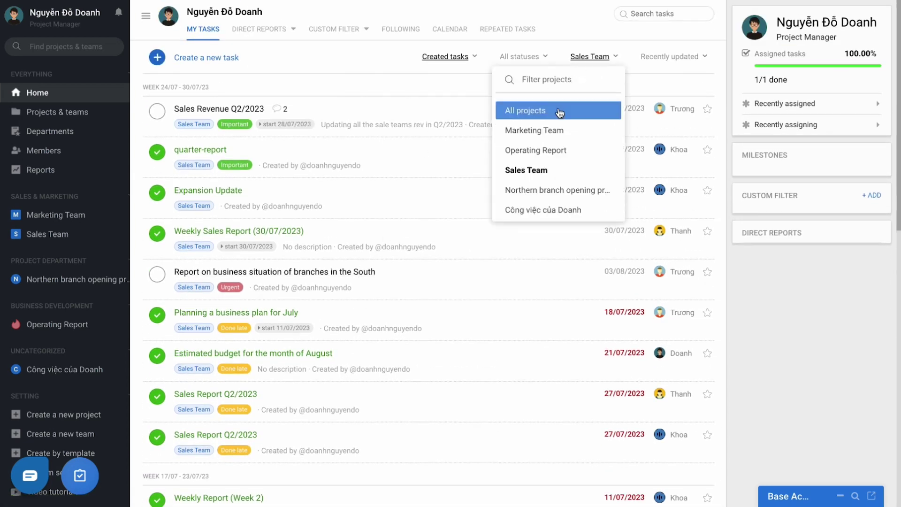
scroll(446, 246, down, 1)
click(524, 30)
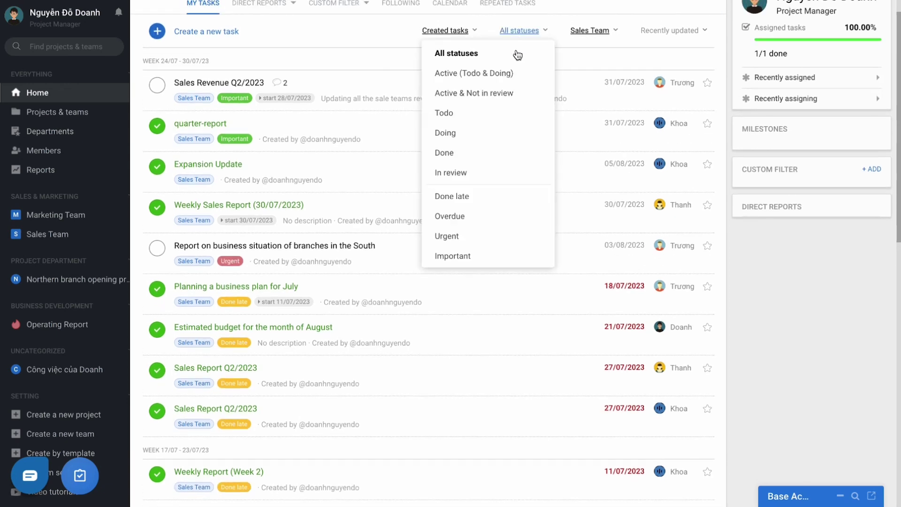
click(491, 133)
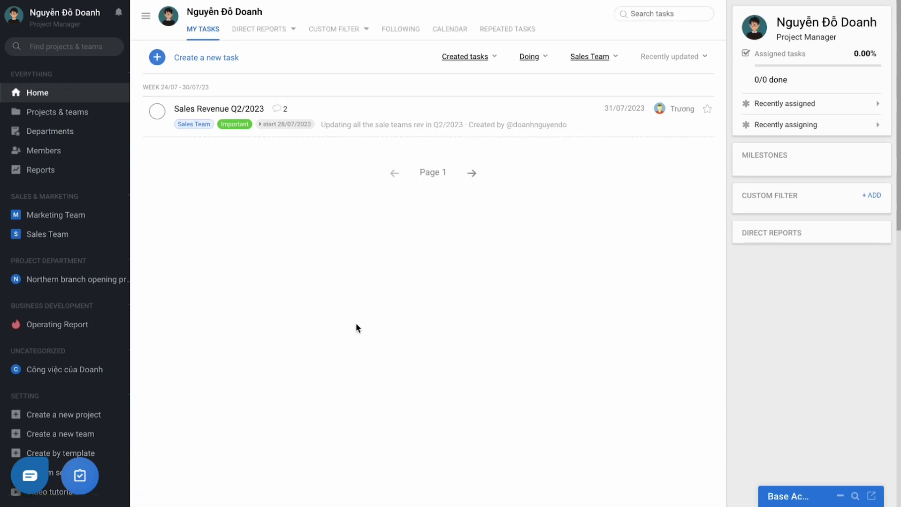
click(530, 56)
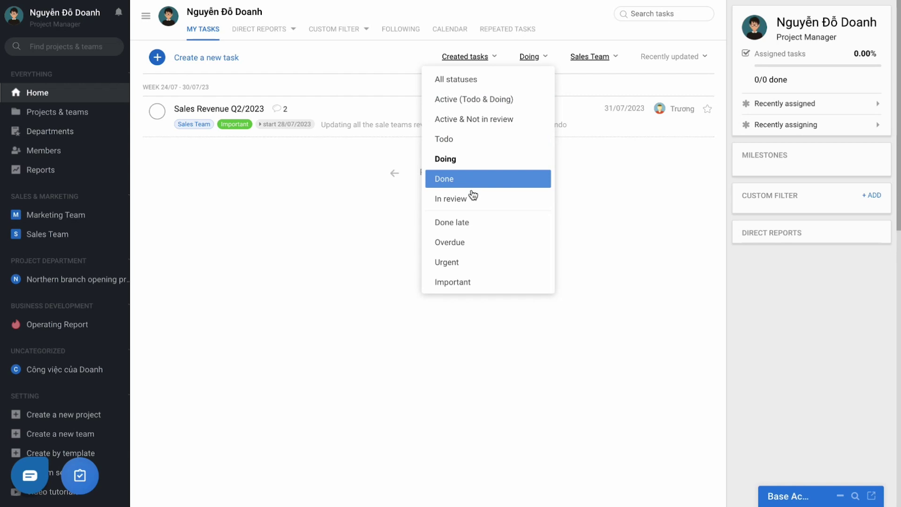
click(467, 225)
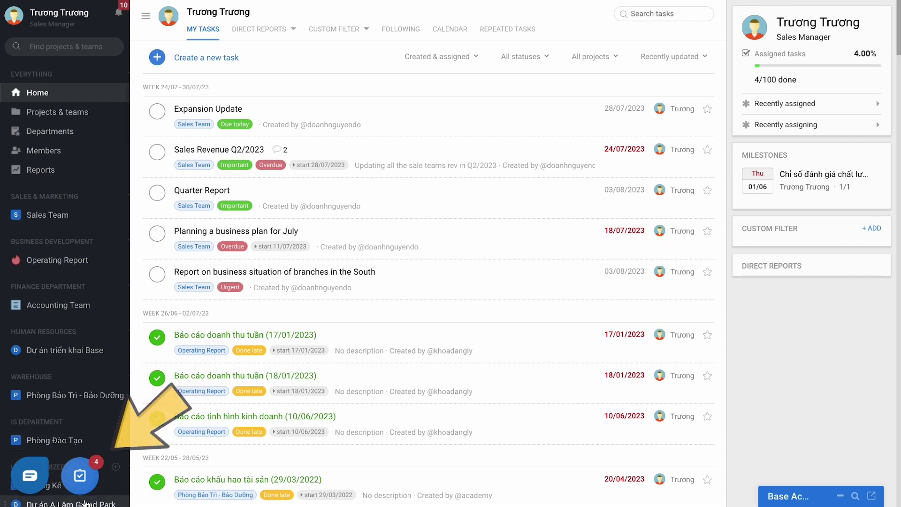
Step: Open Reminders and select the late Sales Revenue Q2/2023 item to view its details
click(86, 483)
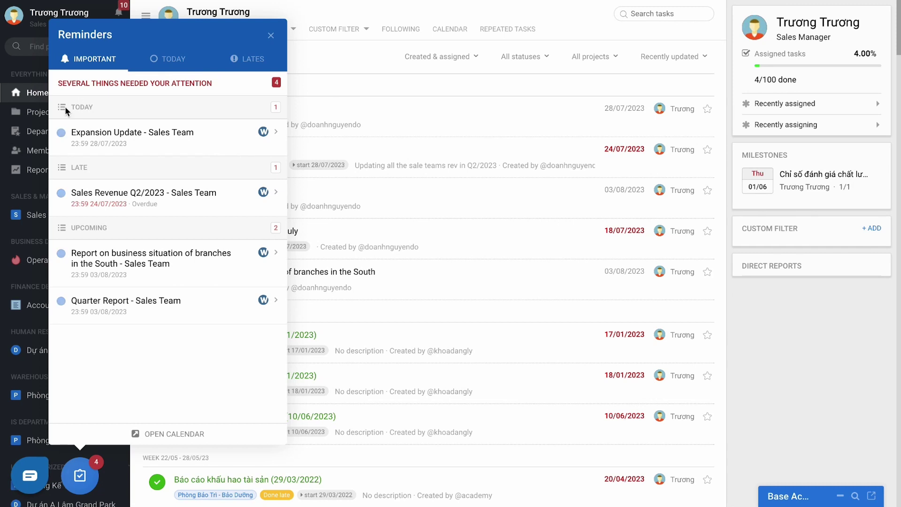
drag(95, 110, 21, 111)
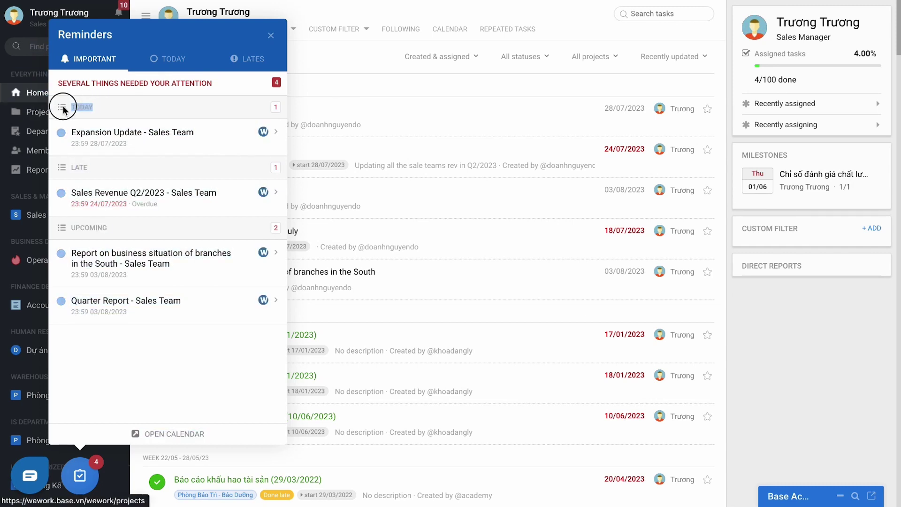
click(101, 168)
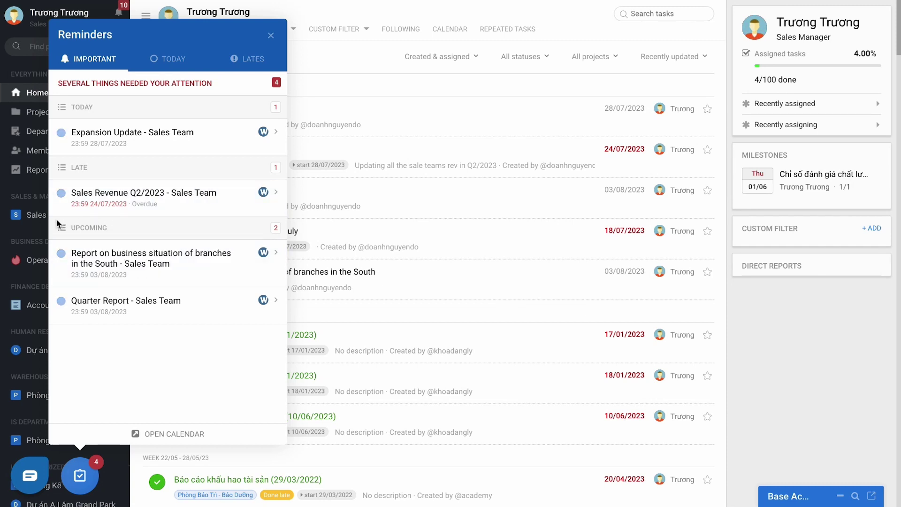
click(157, 193)
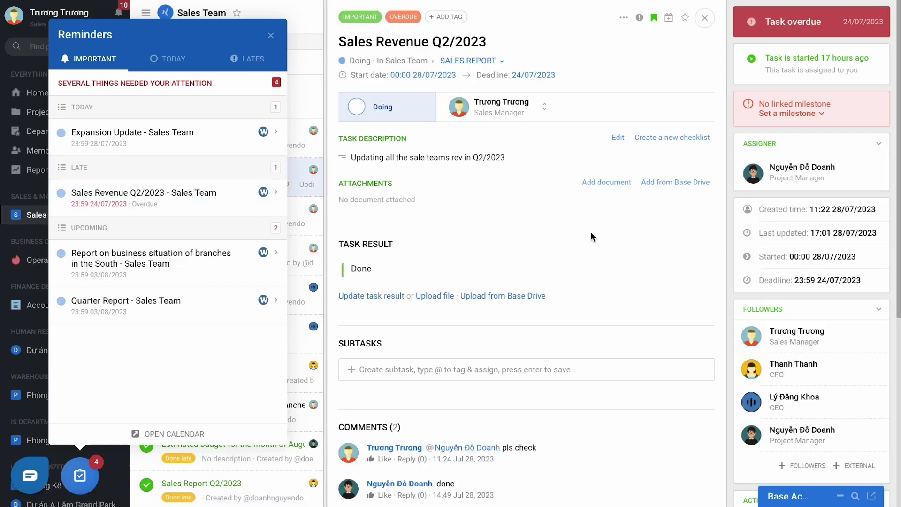
Step: Browse the weekly reminder calendar around 28/07/2023, then close it and exit fullscreen
scroll(591, 232, down, 2)
scroll(591, 232, up, 2)
click(171, 433)
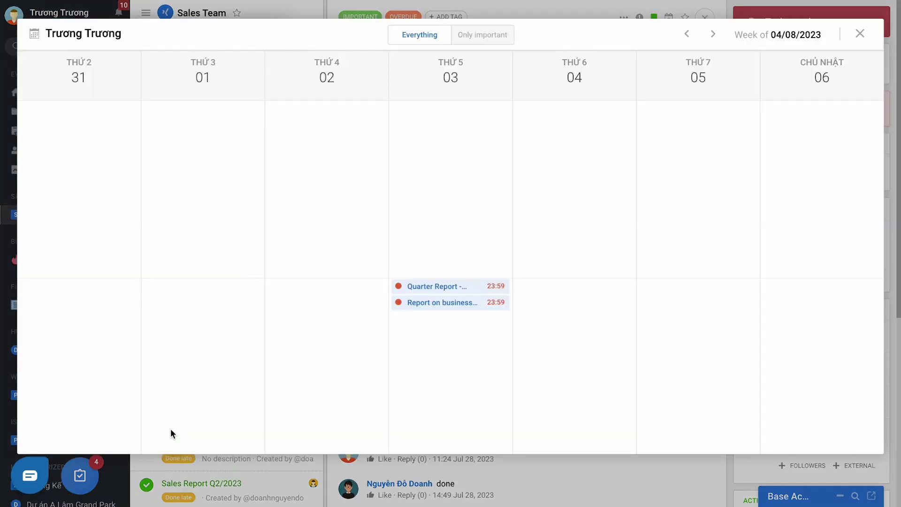
click(712, 34)
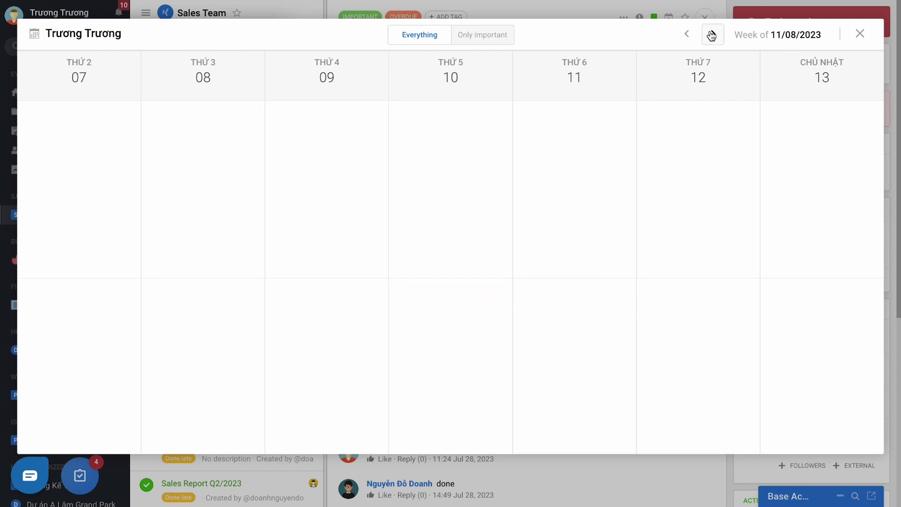
click(712, 33)
click(681, 35)
double_click(684, 35)
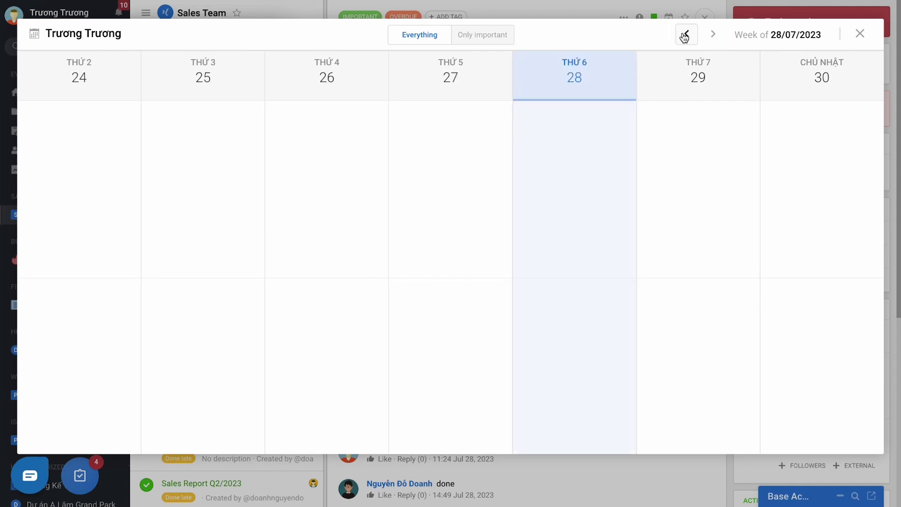
click(683, 35)
click(711, 35)
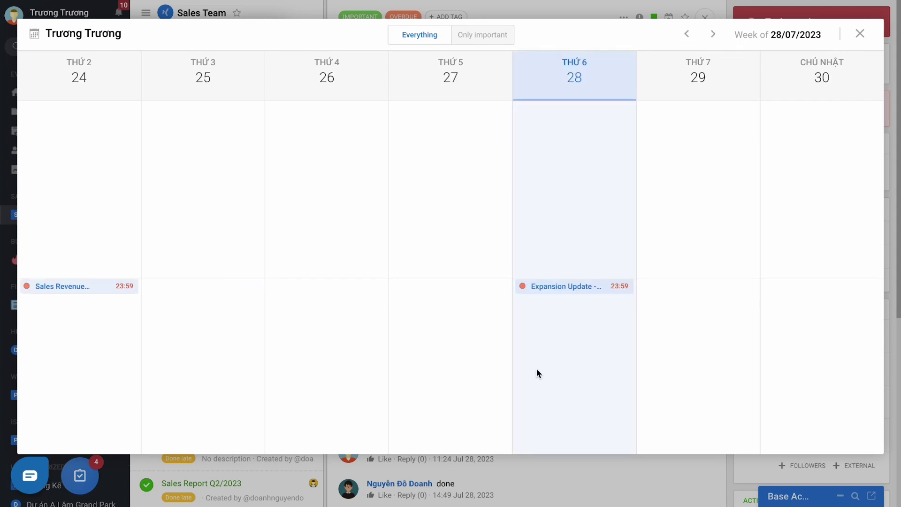
click(853, 40)
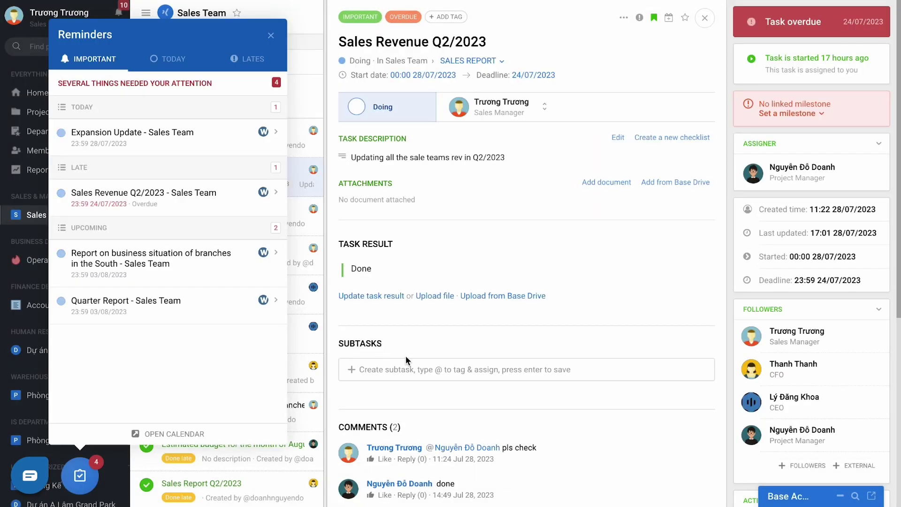
key(F11)
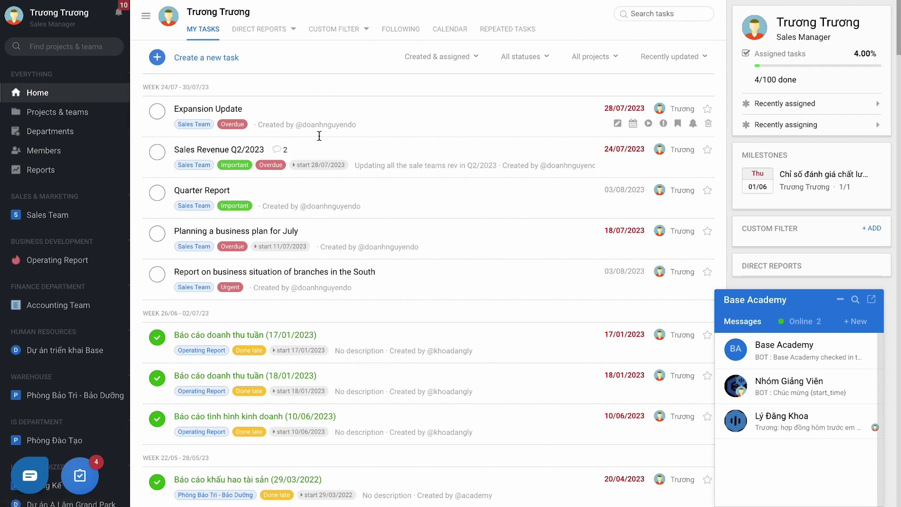
Step: Switch the My Tasks filters to Assigned tasks in the Sales Team project
scroll(313, 234, down, 10)
scroll(316, 235, up, 10)
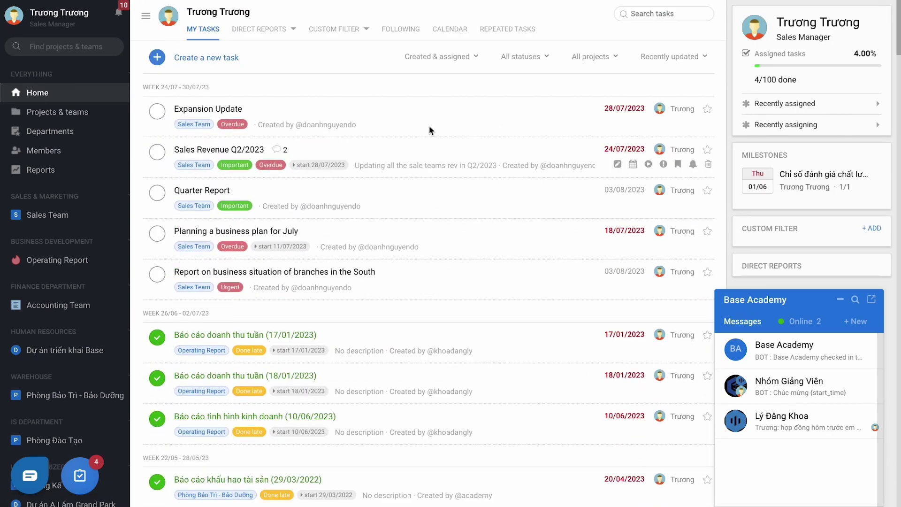
click(439, 57)
click(412, 97)
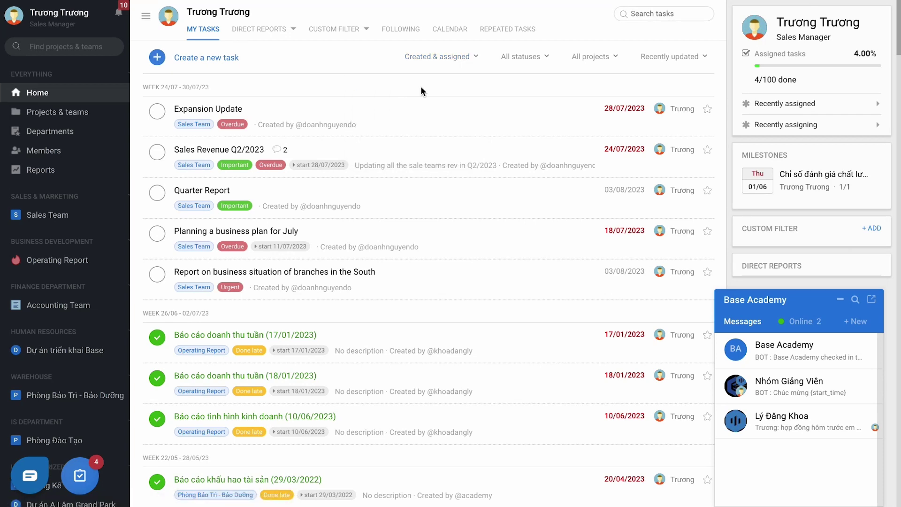
click(603, 59)
click(552, 150)
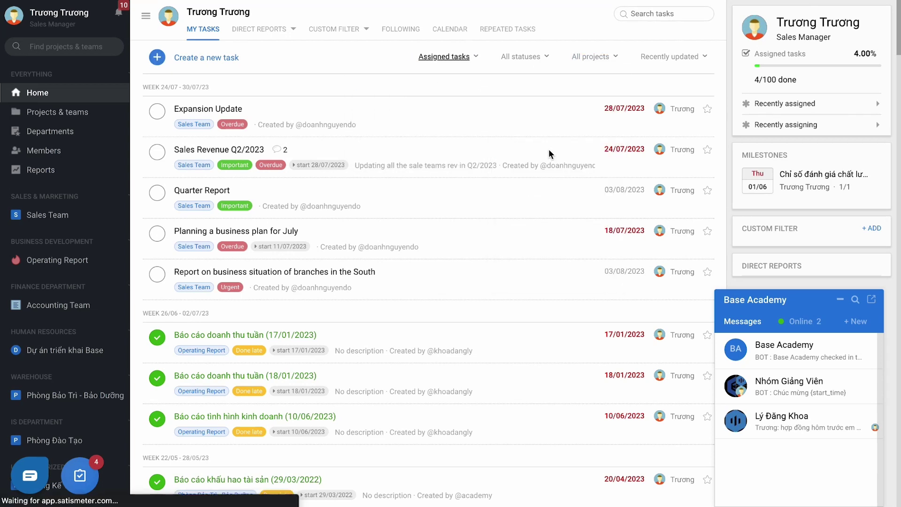
Step: Filter the status to Overdue tasks, then to Important tasks
mouse_move(584, 57)
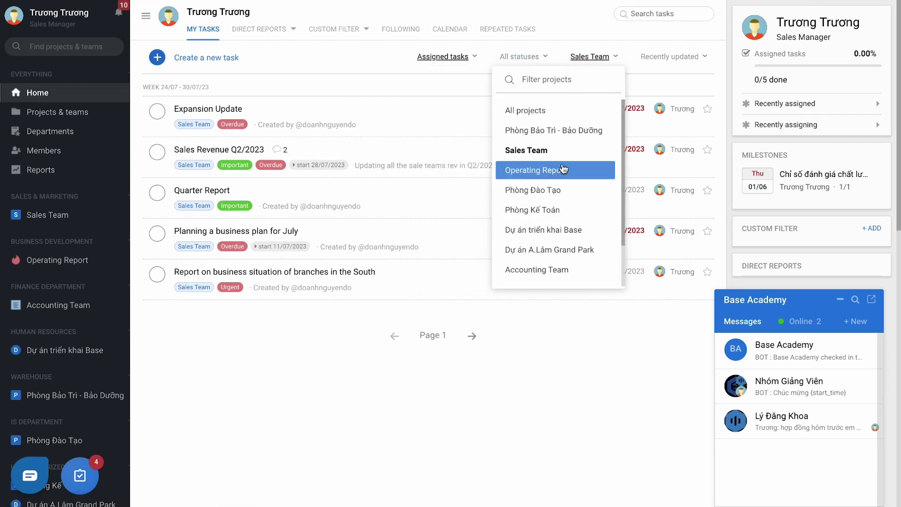
mouse_move(535, 58)
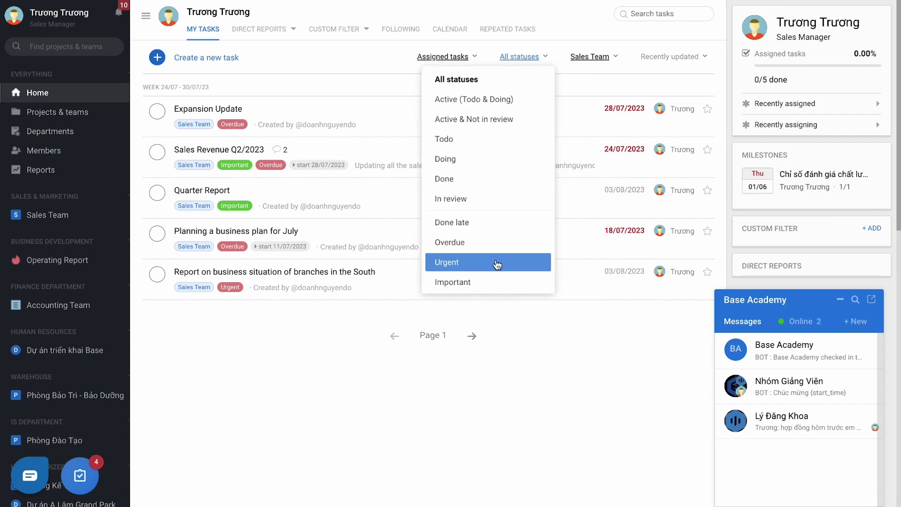
click(490, 248)
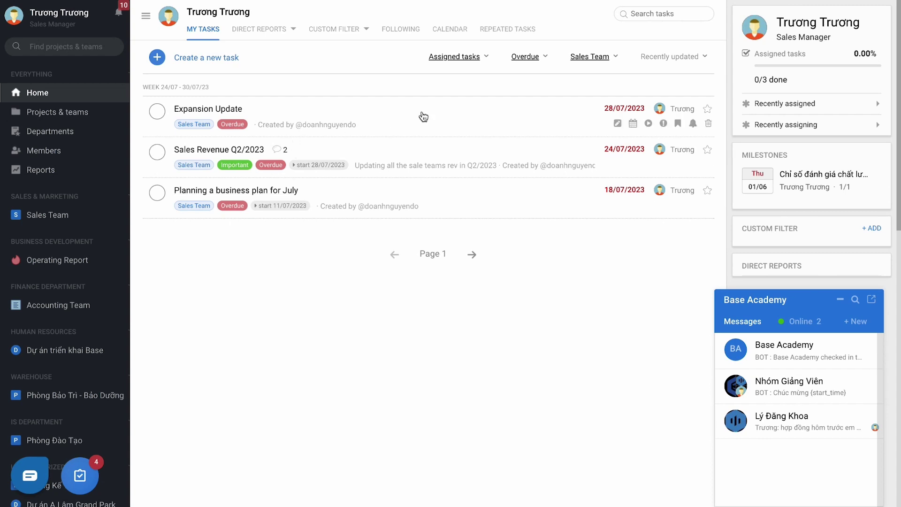
mouse_move(528, 56)
click(451, 283)
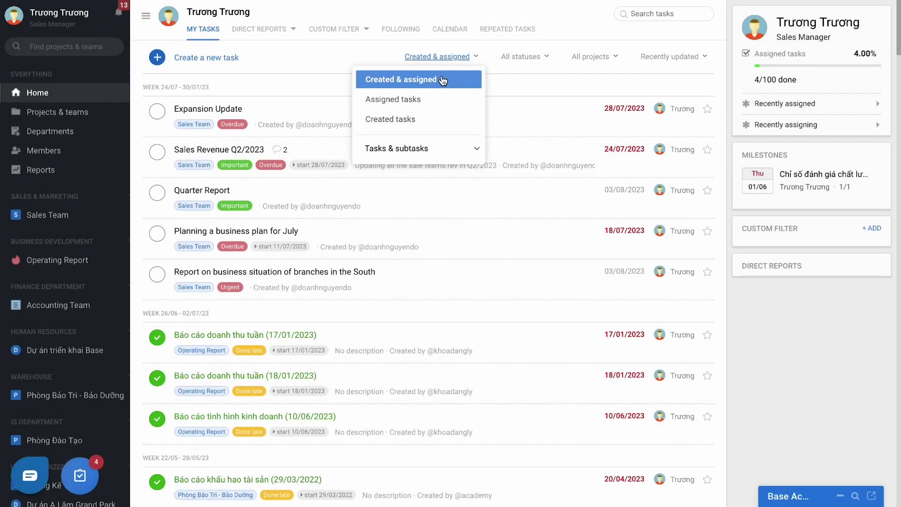
click(443, 81)
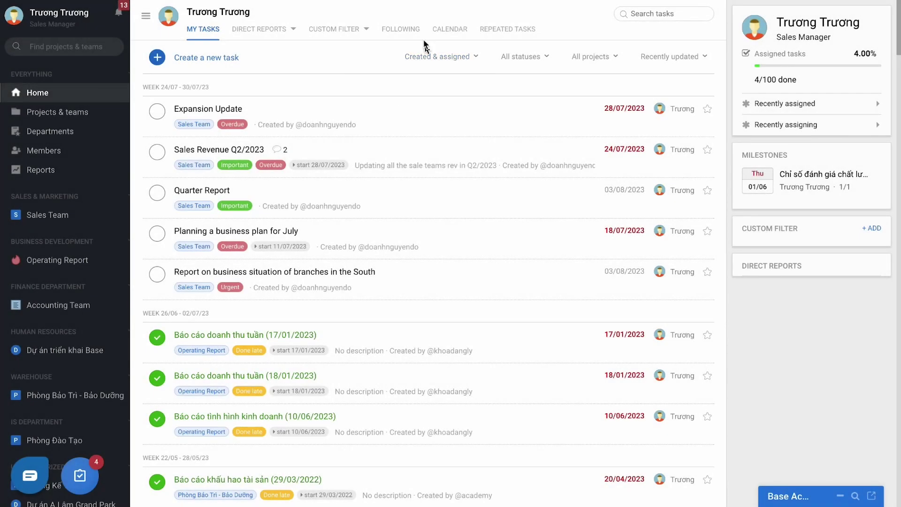
Step: Adjust the task filter, view tasks on the calendar through August 2023, then check followed tasks
click(437, 56)
click(405, 118)
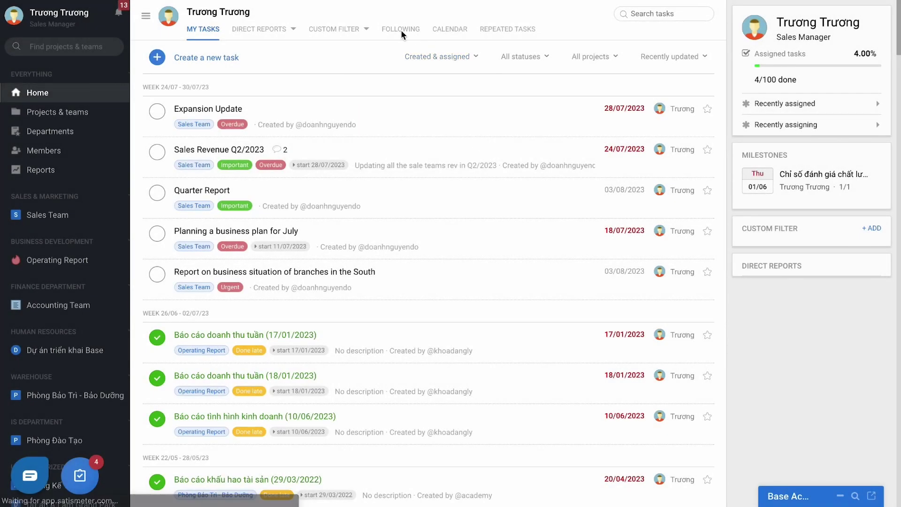
click(458, 28)
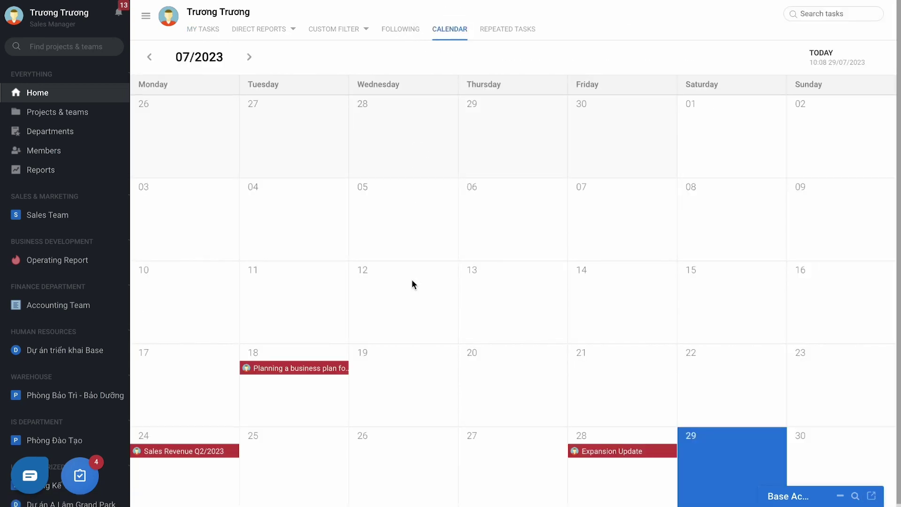
click(247, 59)
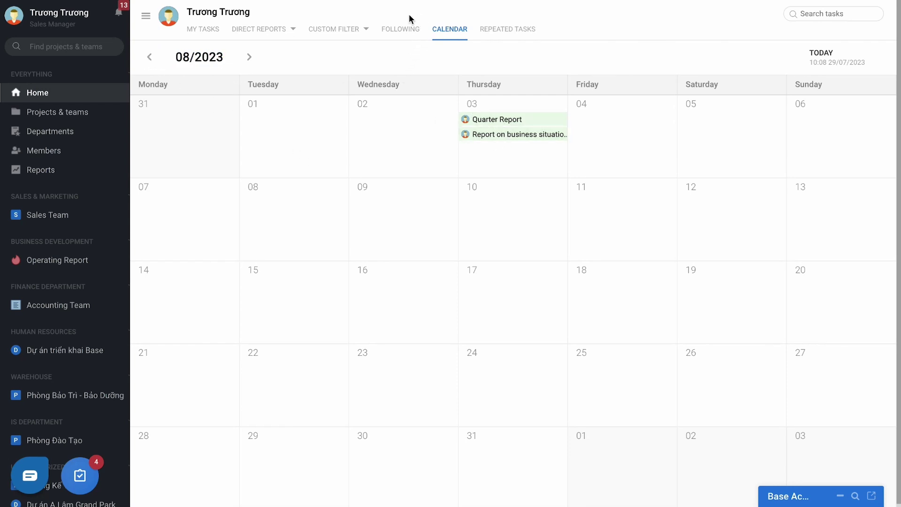
click(397, 31)
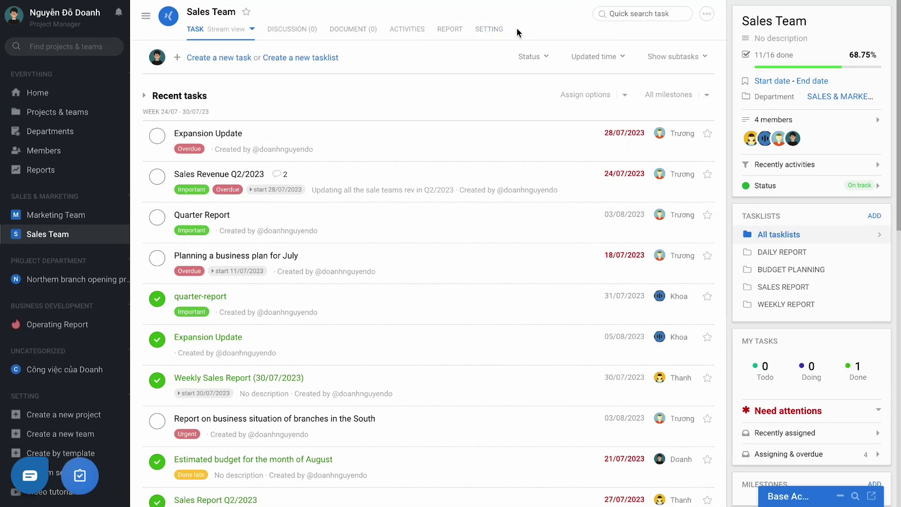
Step: In the Sales Team settings, enable percent completion of tasks
click(483, 29)
scroll(452, 229, down, 3)
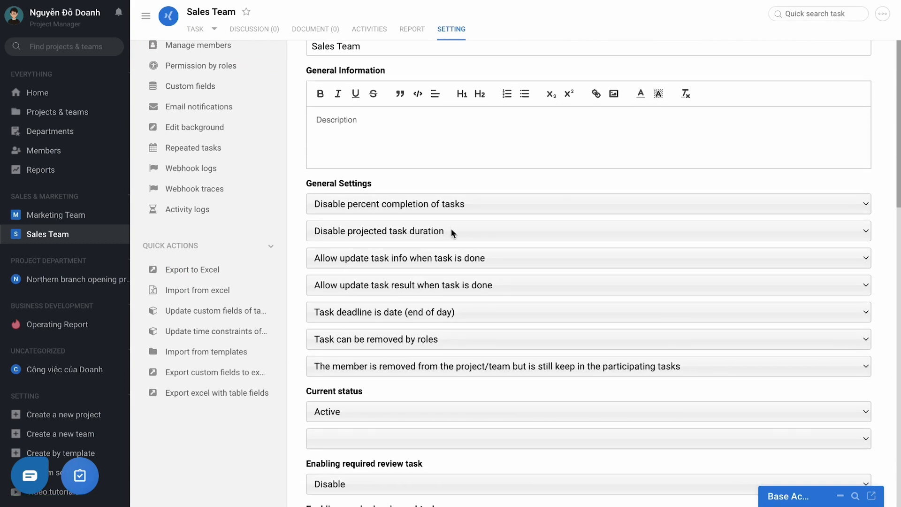
scroll(452, 229, down, 2)
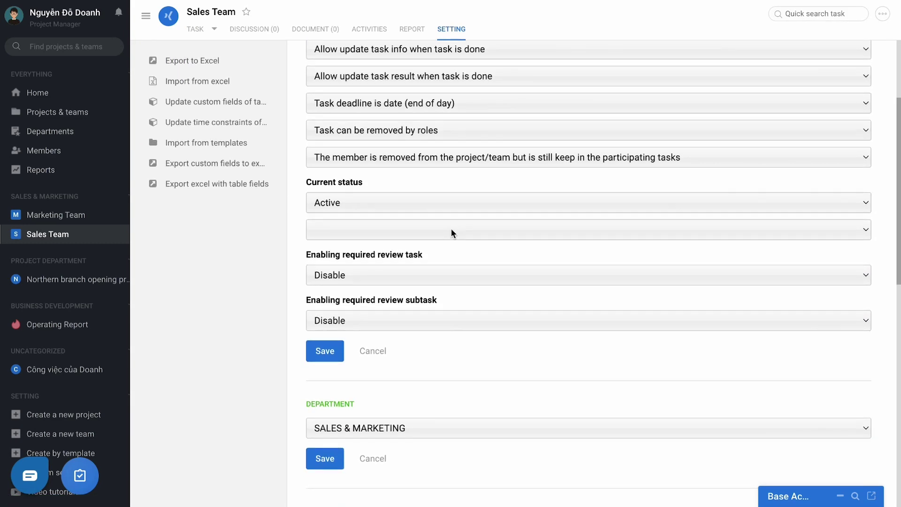
scroll(451, 229, up, 3)
scroll(452, 229, up, 1)
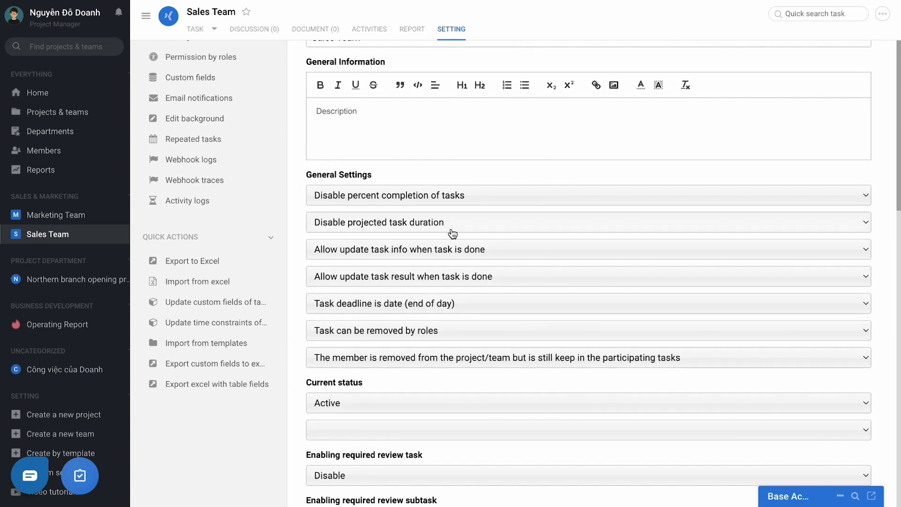
click(432, 197)
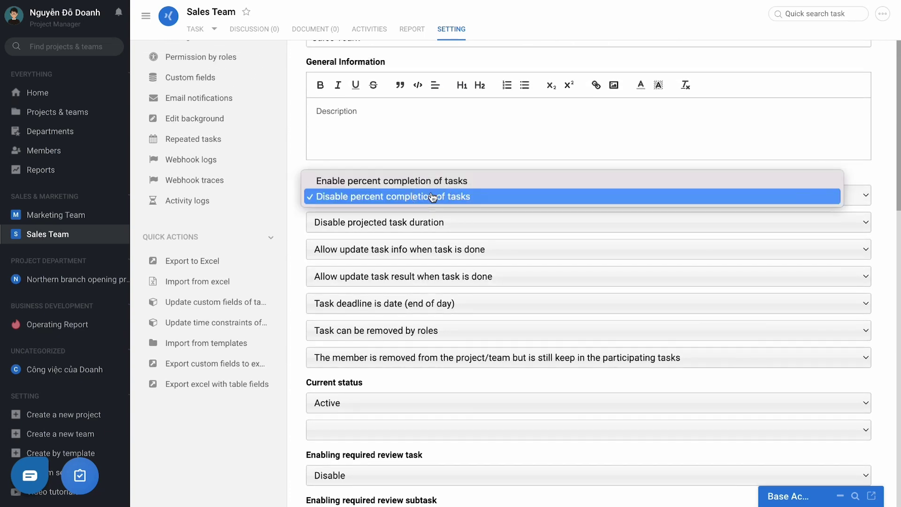
click(434, 182)
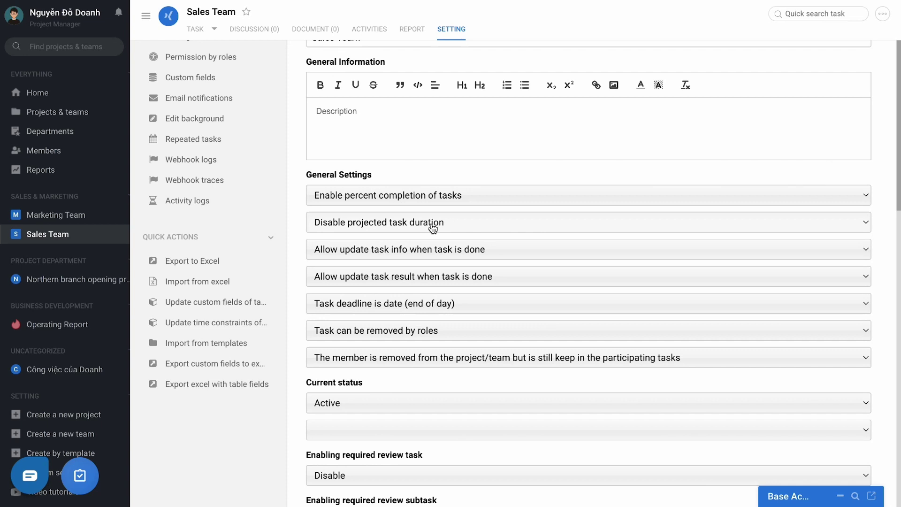
Step: Set deadlines to a specific date and time and enable required task review
click(414, 304)
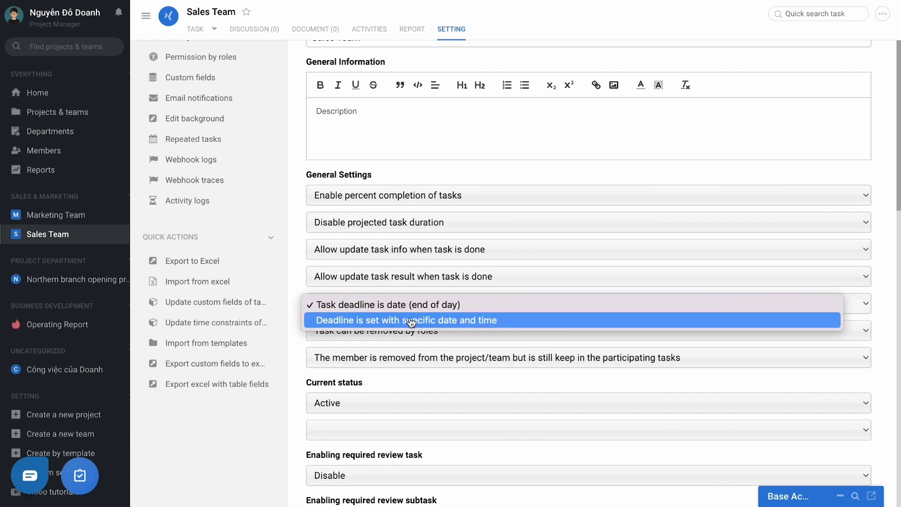
click(409, 320)
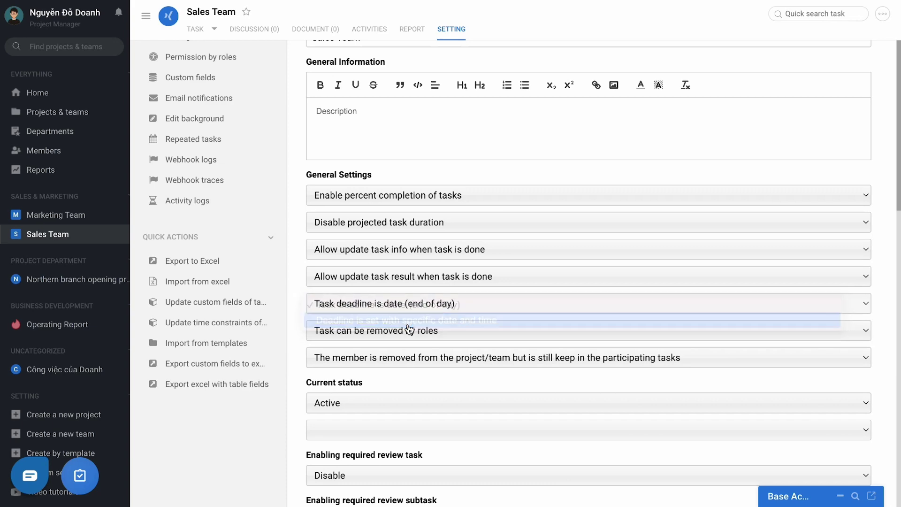
scroll(396, 462, down, 2)
click(395, 404)
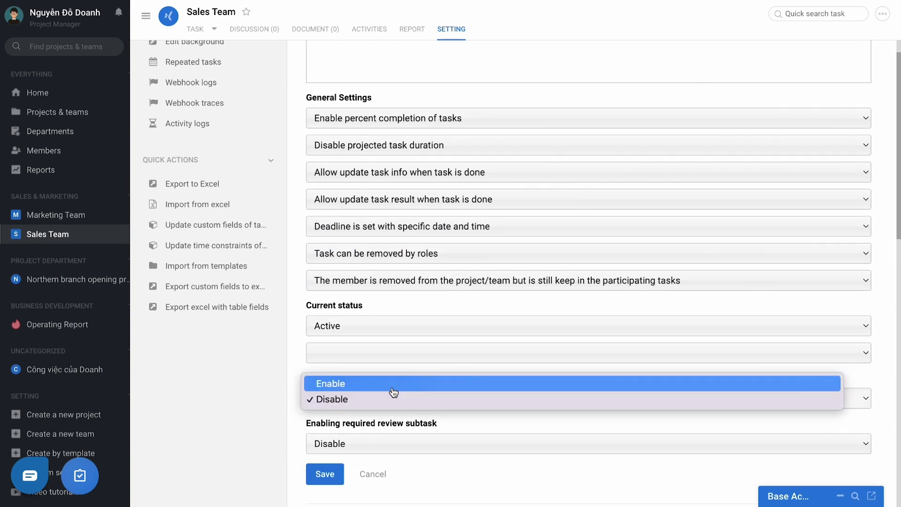
click(393, 385)
Step: Check the team cycle options and keep the cycle as Weekly
scroll(393, 392, down, 3)
scroll(392, 392, down, 7)
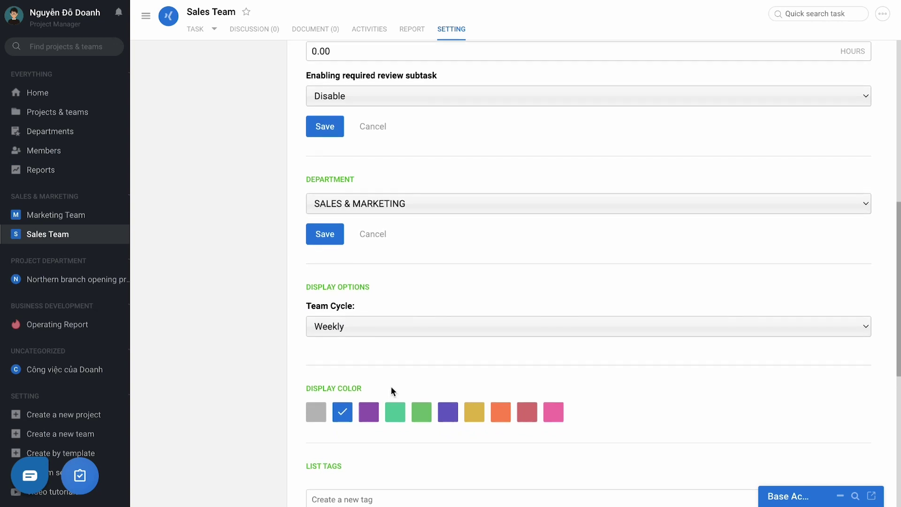
click(390, 331)
click(390, 331)
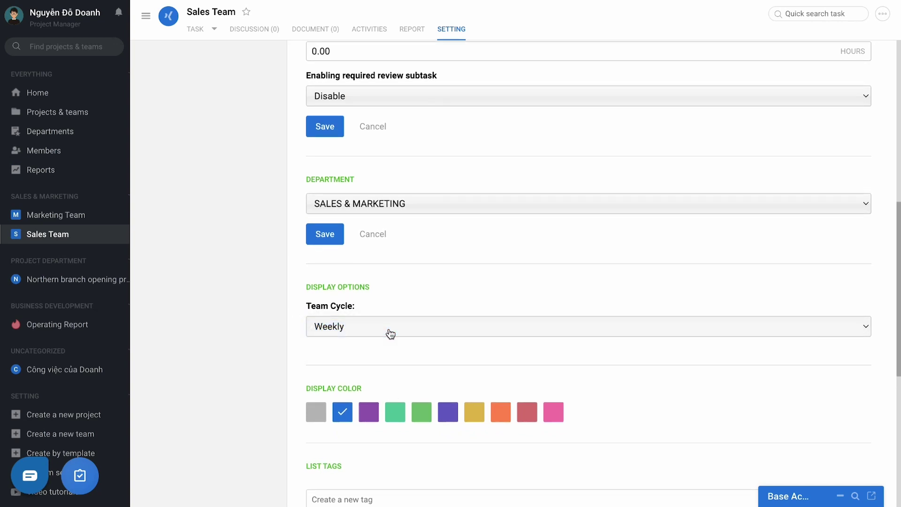
scroll(390, 333, down, 4)
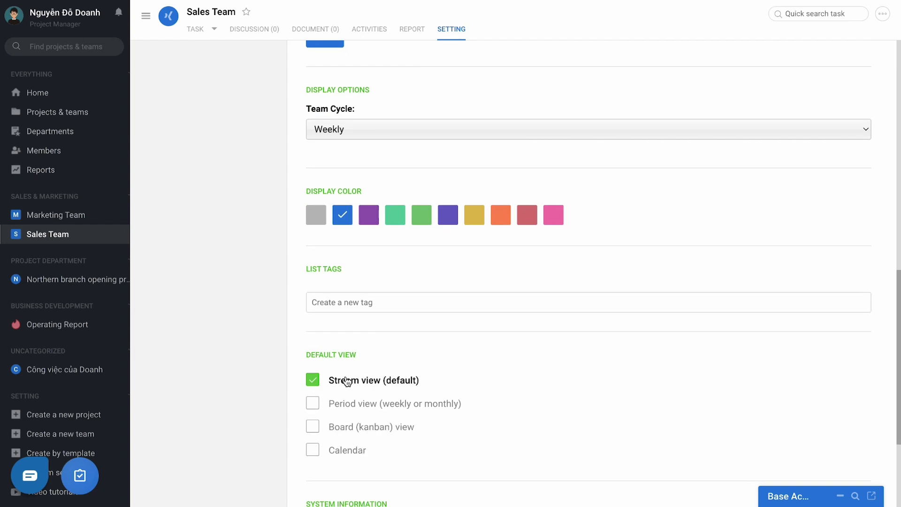
scroll(344, 378, down, 1)
scroll(320, 374, up, 10)
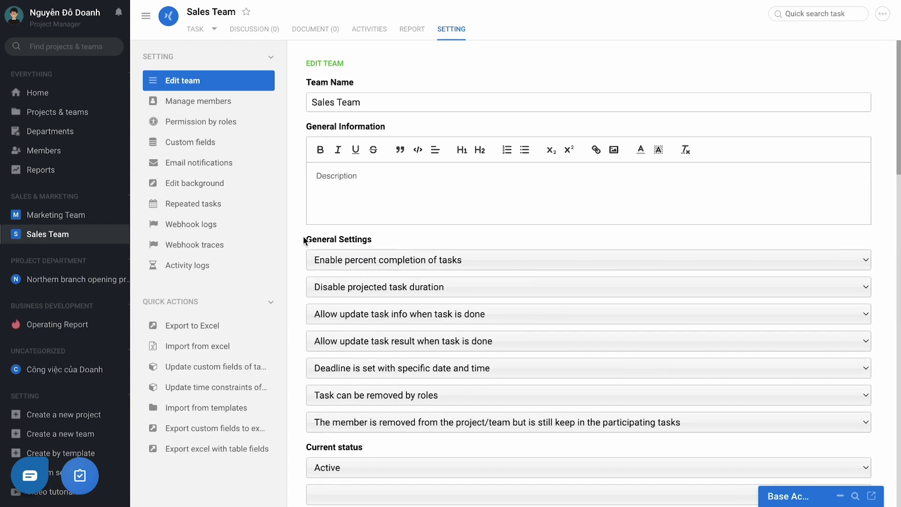
Step: Review the Sales Team member list, then scroll through the permission-by-role privilege tables
click(182, 101)
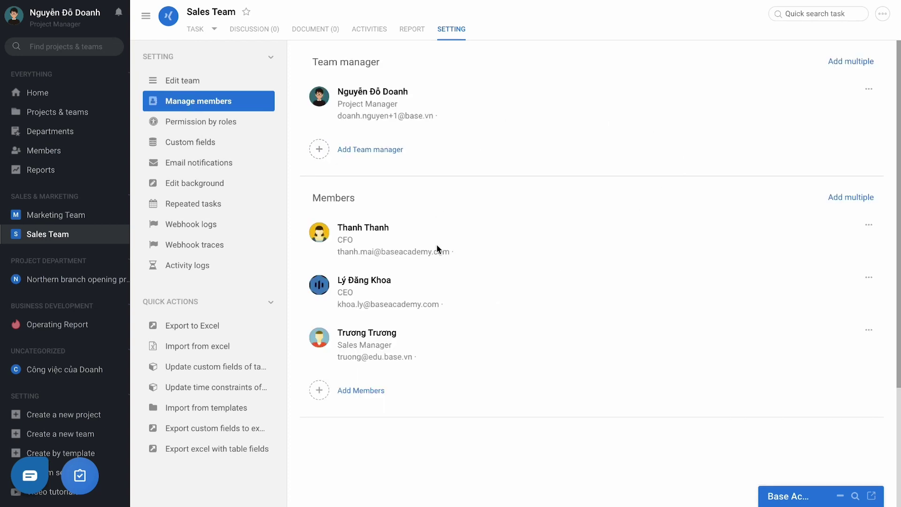
click(178, 122)
scroll(457, 246, down, 3)
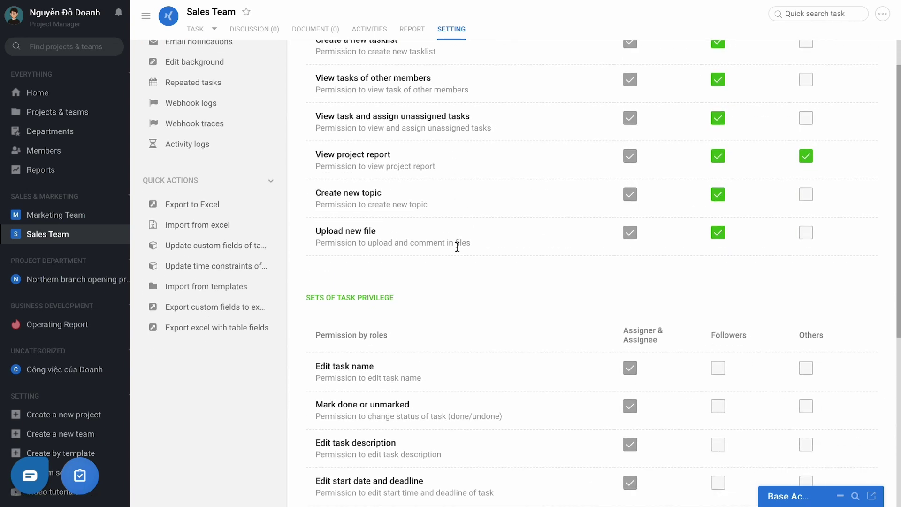
scroll(456, 247, down, 3)
scroll(456, 246, up, 2)
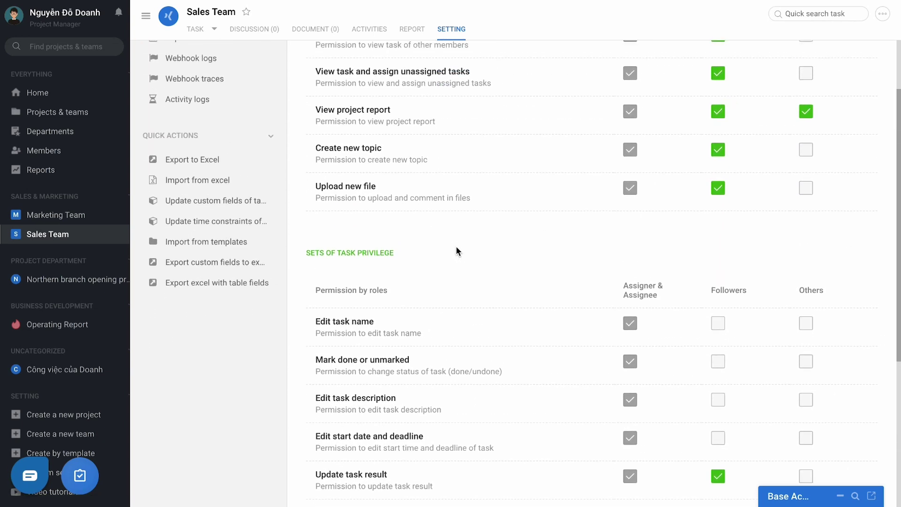
scroll(455, 246, up, 1)
scroll(455, 245, up, 2)
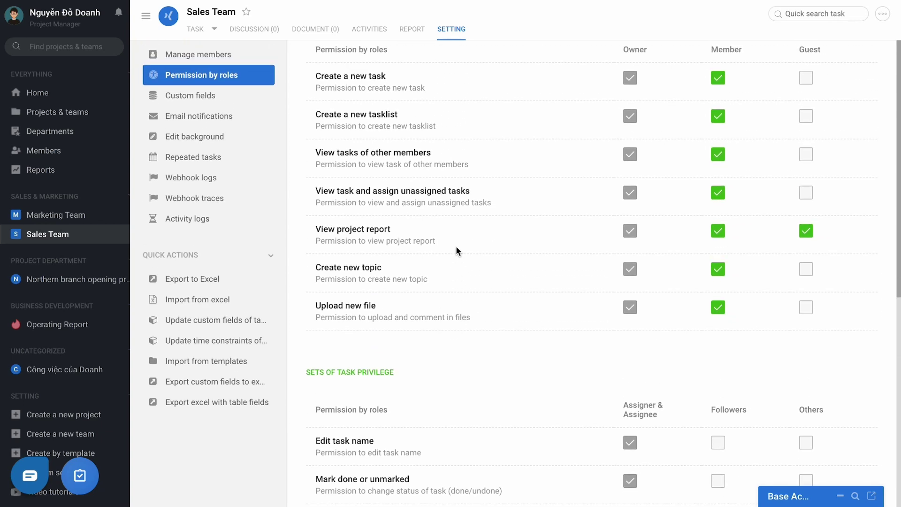
scroll(455, 246, up, 1)
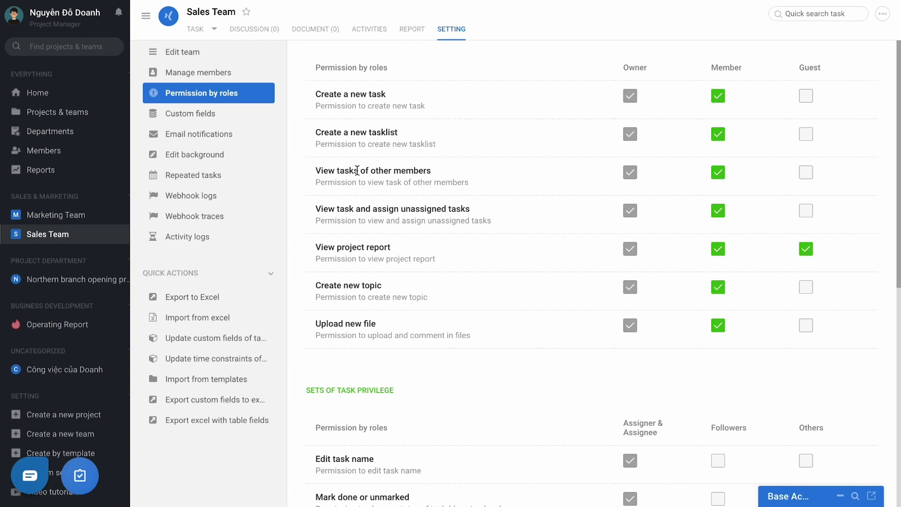
drag(316, 171, 437, 170)
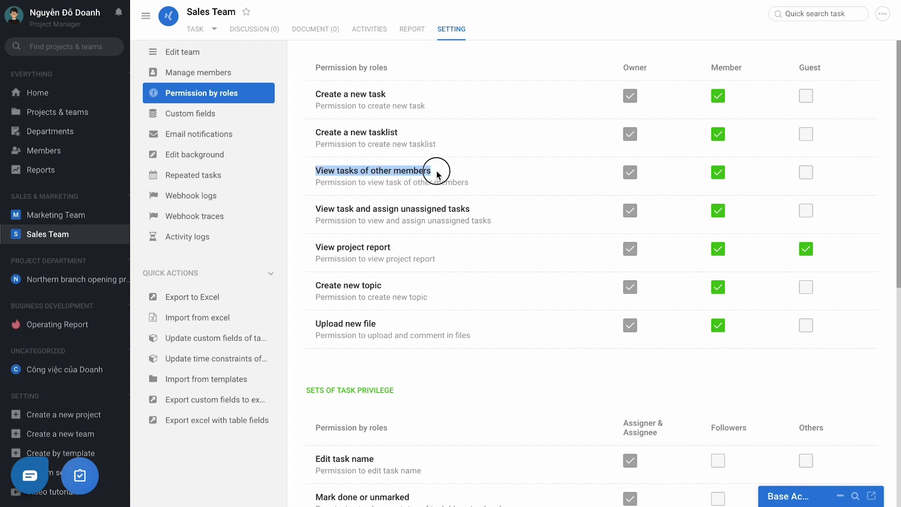
scroll(436, 170, up, 1)
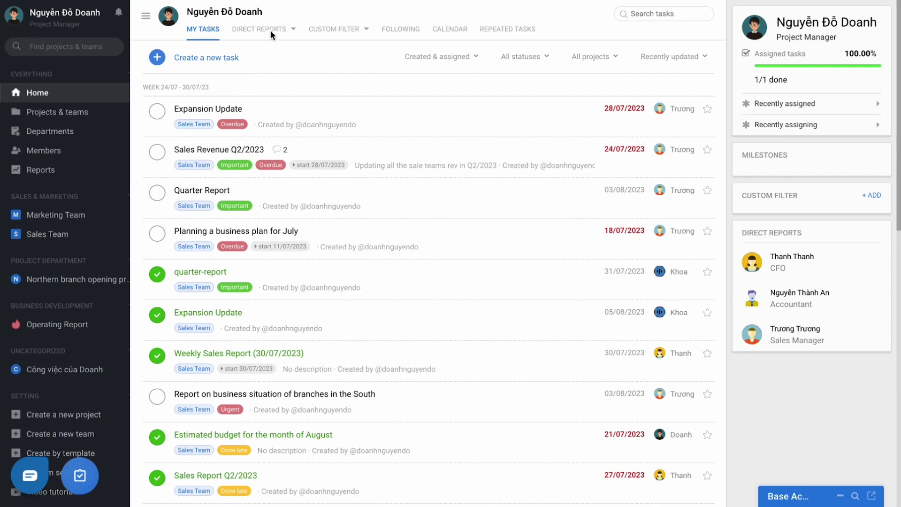
Step: Choose Overview from the Direct Reports dropdown on Home
click(285, 30)
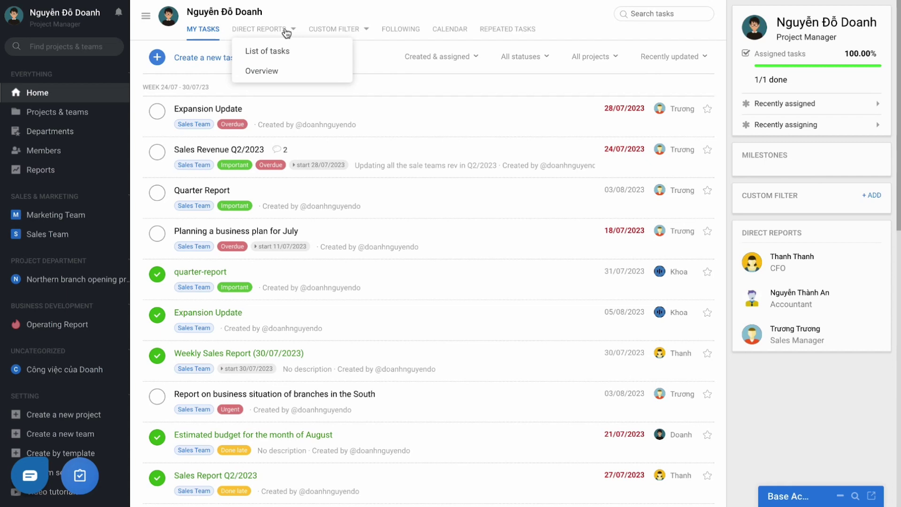
click(224, 41)
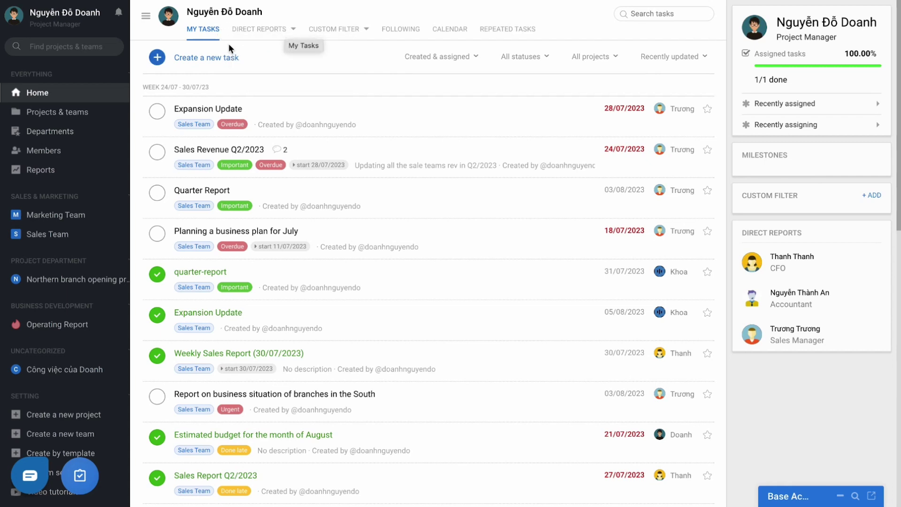
click(258, 30)
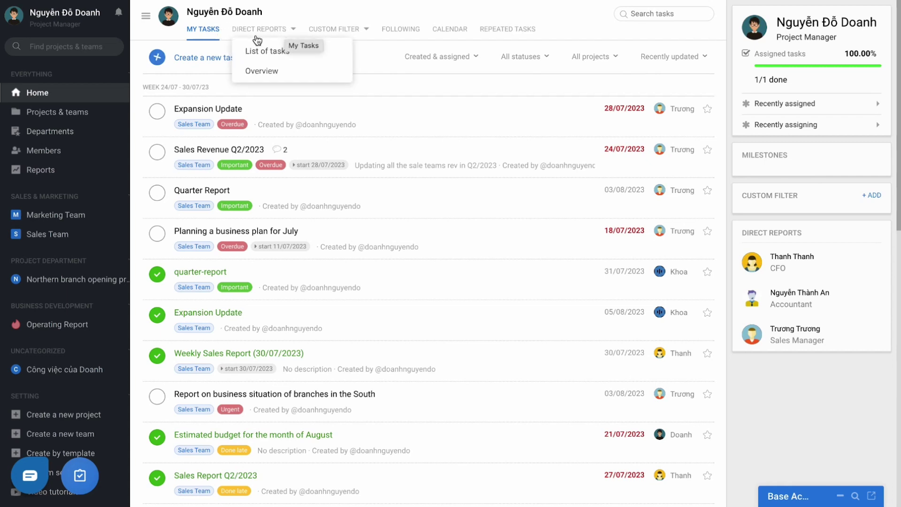
click(262, 73)
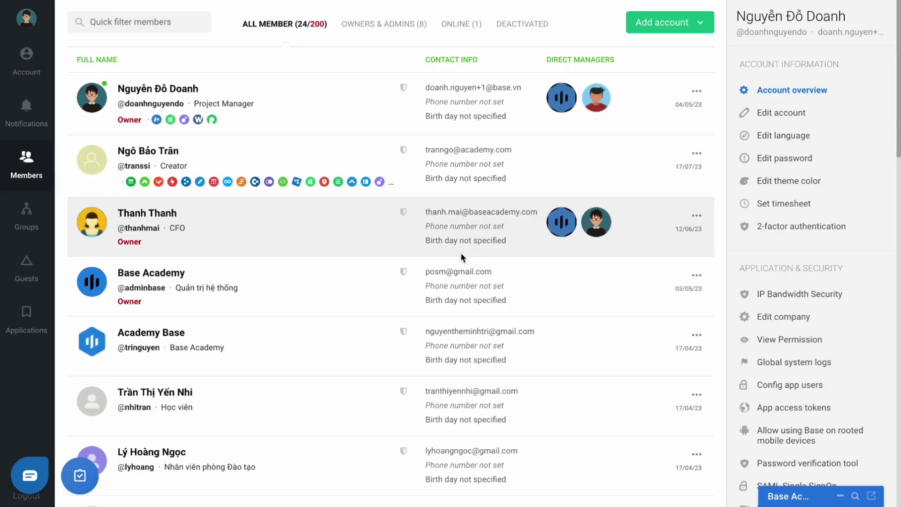
Step: Open Edit direct managers for the Nhân viên phòng Đào tạo member via its actions menu
scroll(461, 254, down, 3)
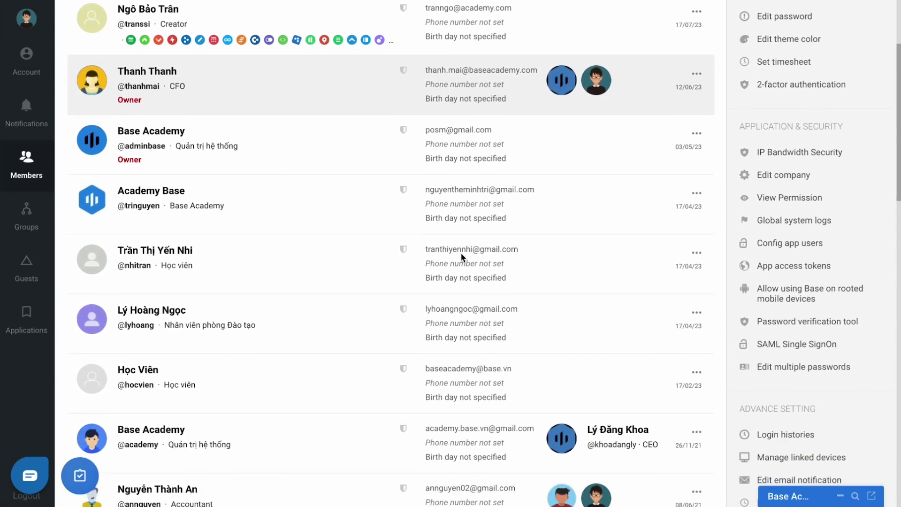
scroll(461, 252, up, 3)
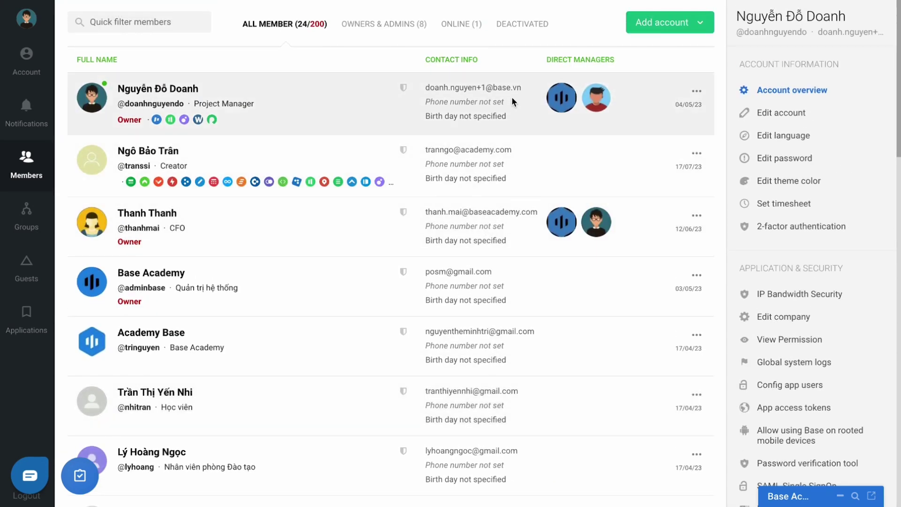
scroll(497, 169, down, 2)
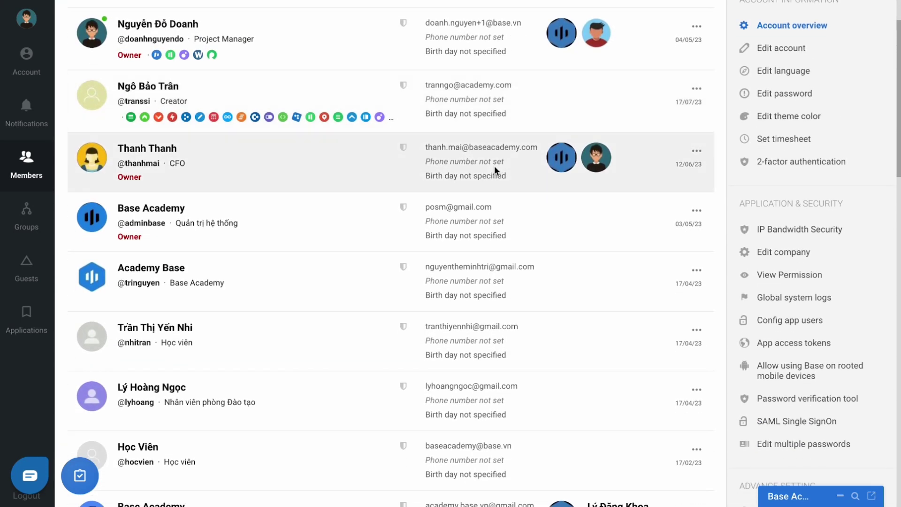
scroll(496, 170, down, 3)
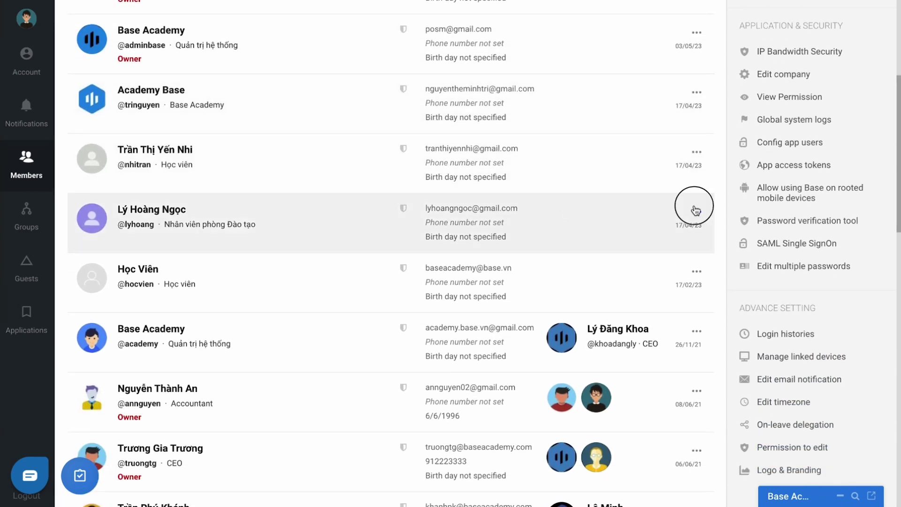
click(696, 211)
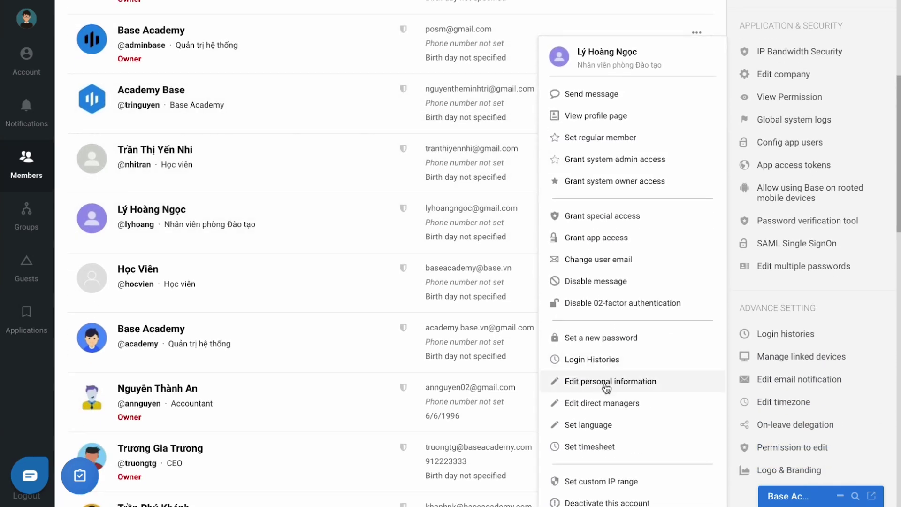
click(602, 404)
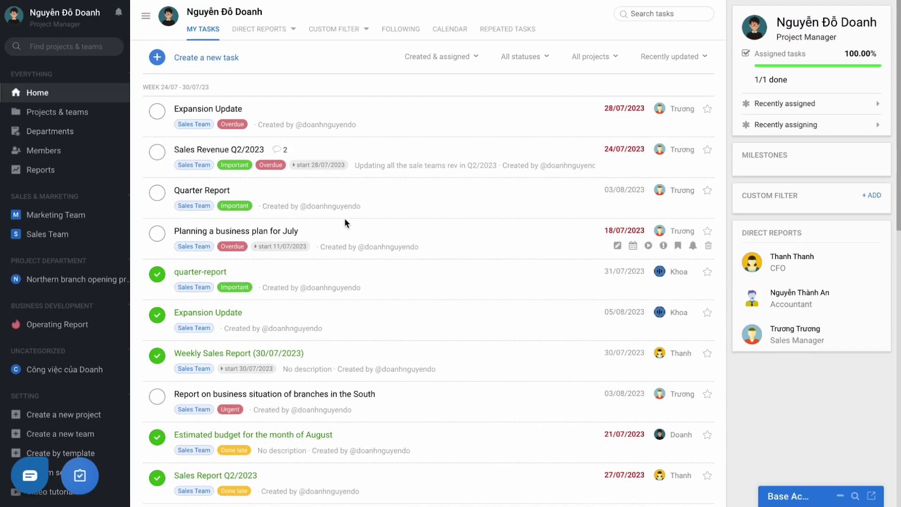
scroll(381, 58, down, 1)
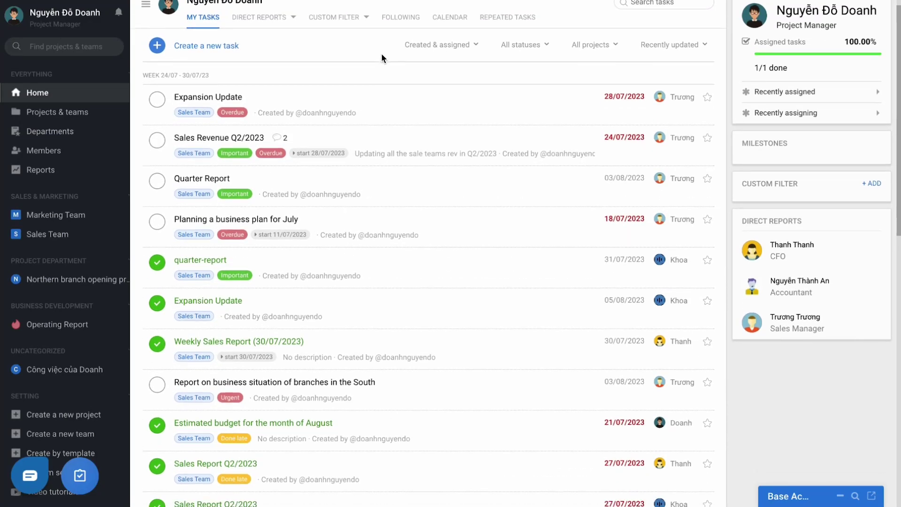
scroll(381, 57, up, 1)
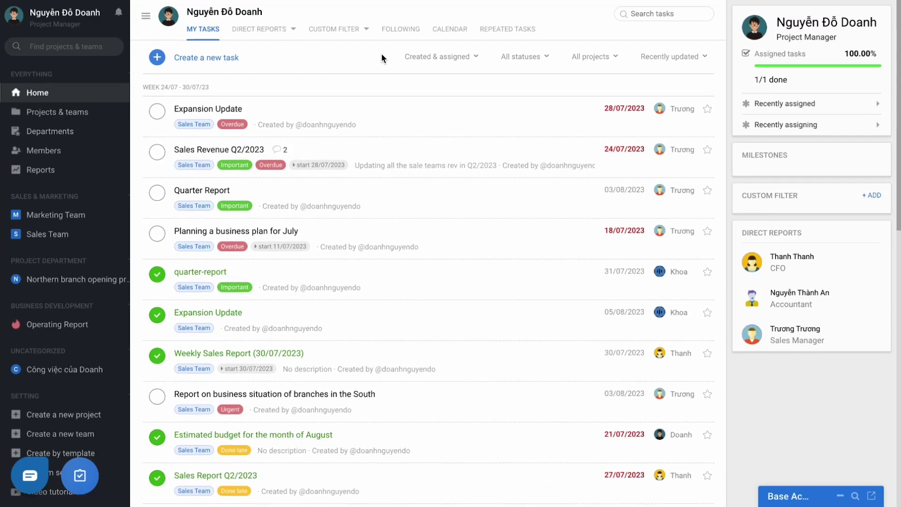
Step: Start a new custom filter from the Custom Filter tab
click(347, 34)
click(346, 49)
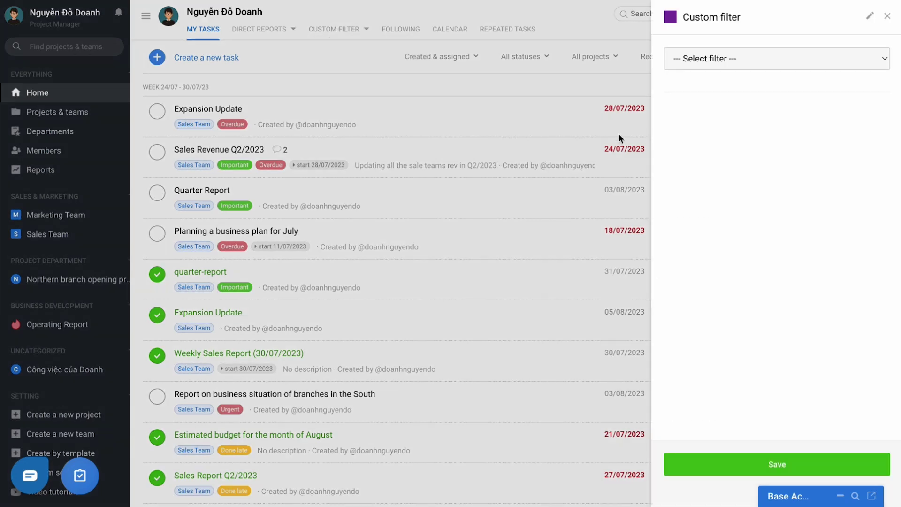
click(702, 66)
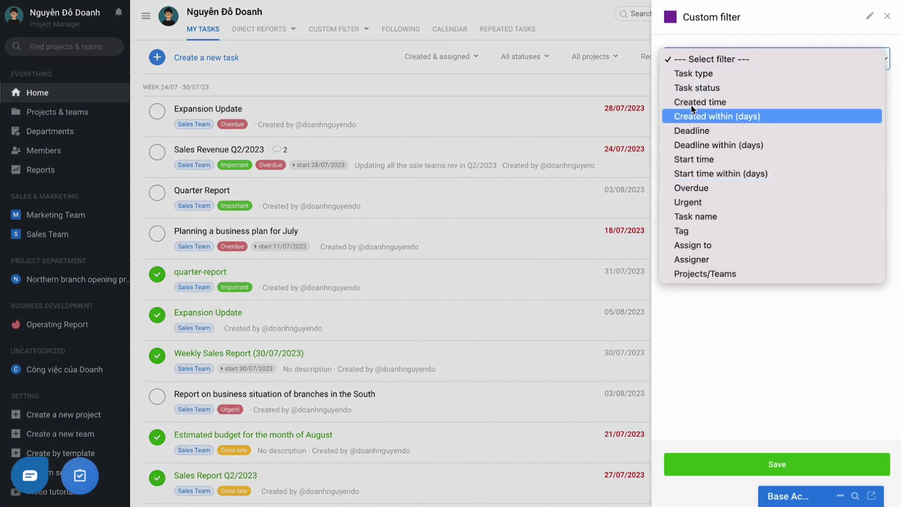
click(703, 320)
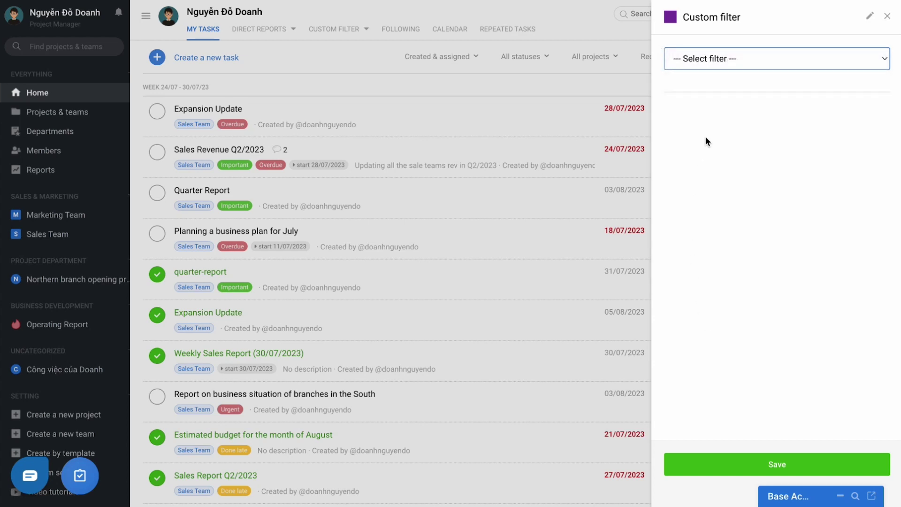
Step: Add a Task type condition set to tasks created by me
click(739, 60)
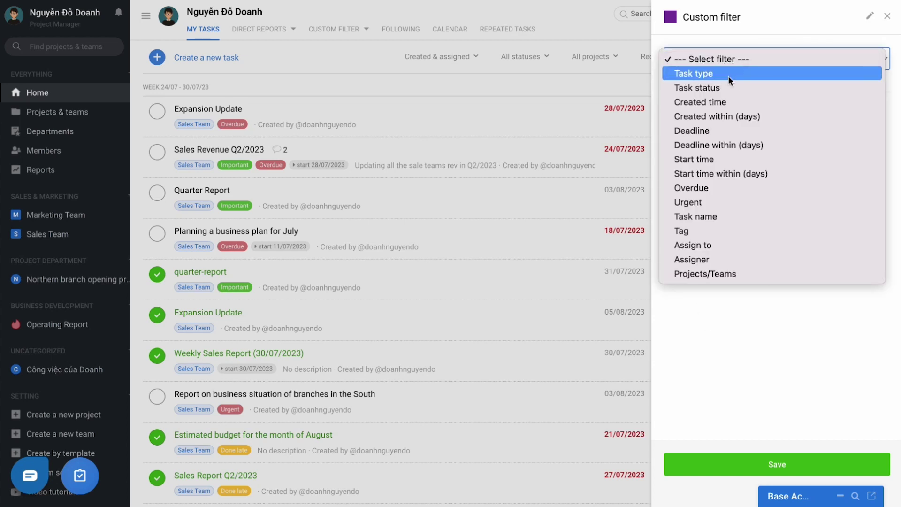
click(728, 75)
click(754, 93)
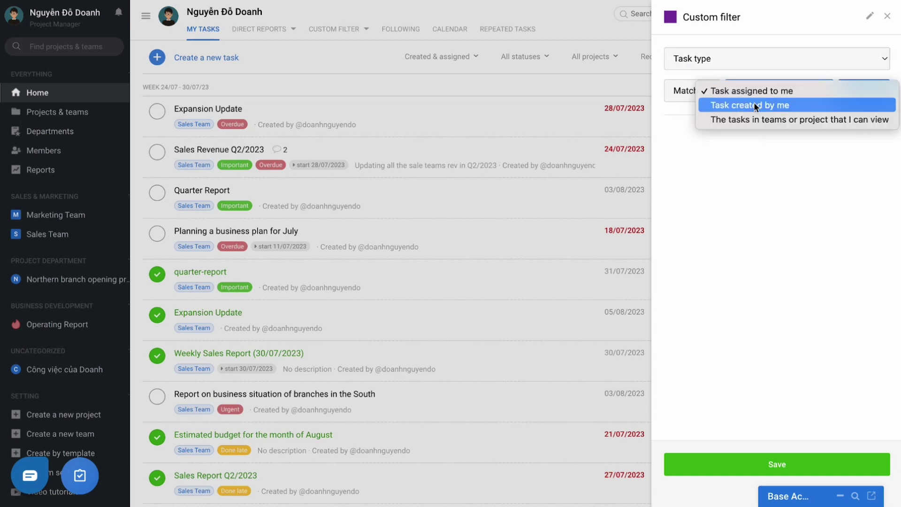
click(734, 107)
click(734, 64)
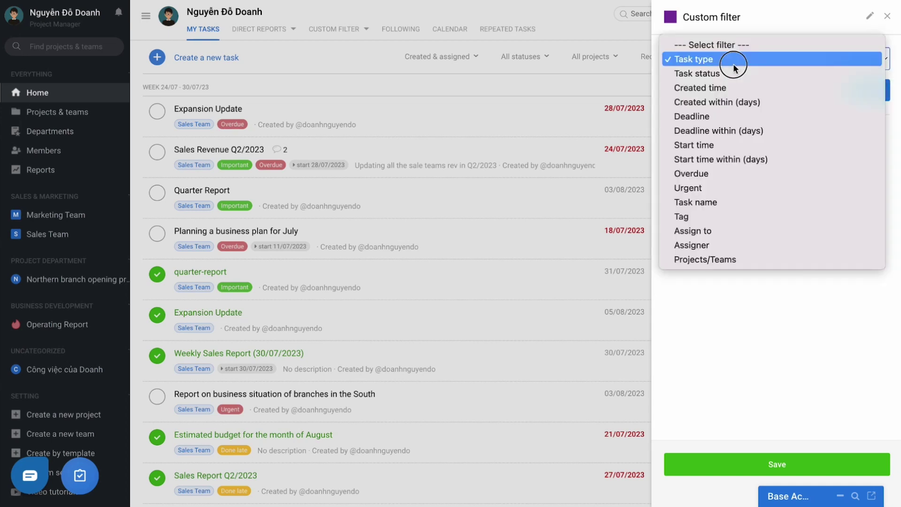
click(726, 130)
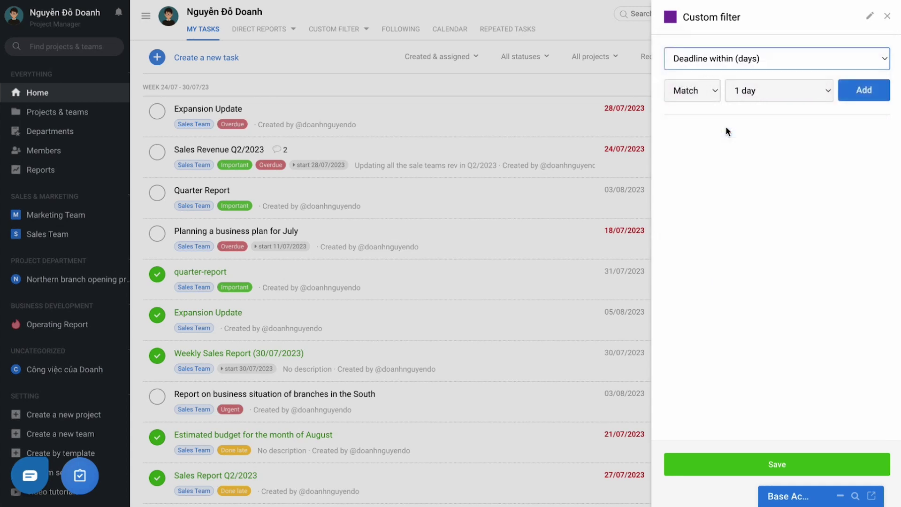
click(789, 61)
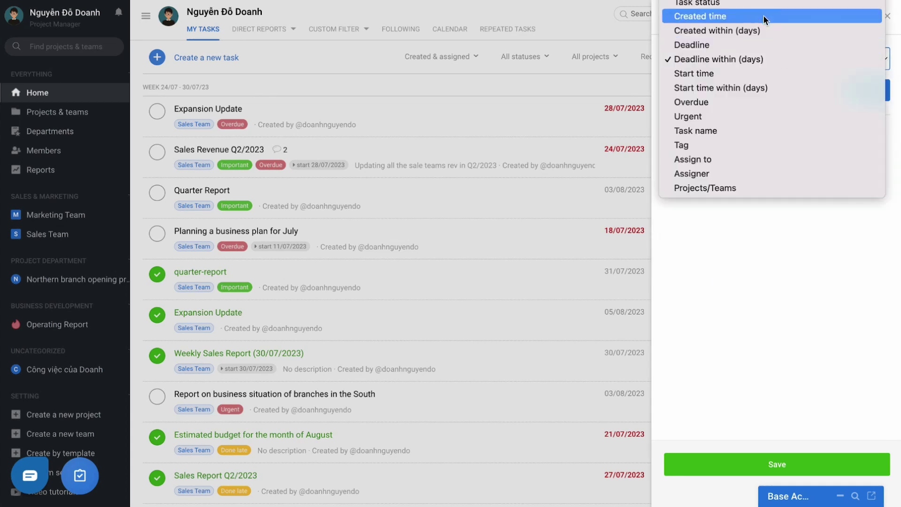
click(697, 4)
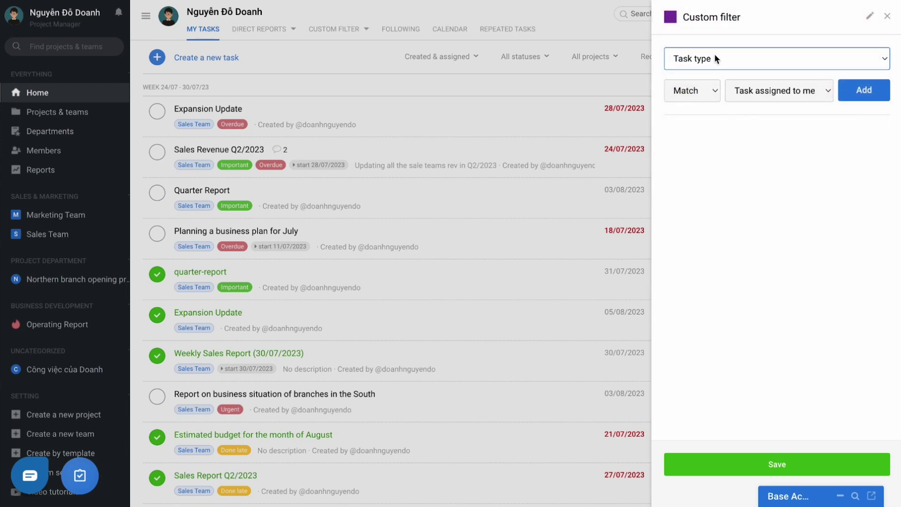
click(751, 92)
click(763, 106)
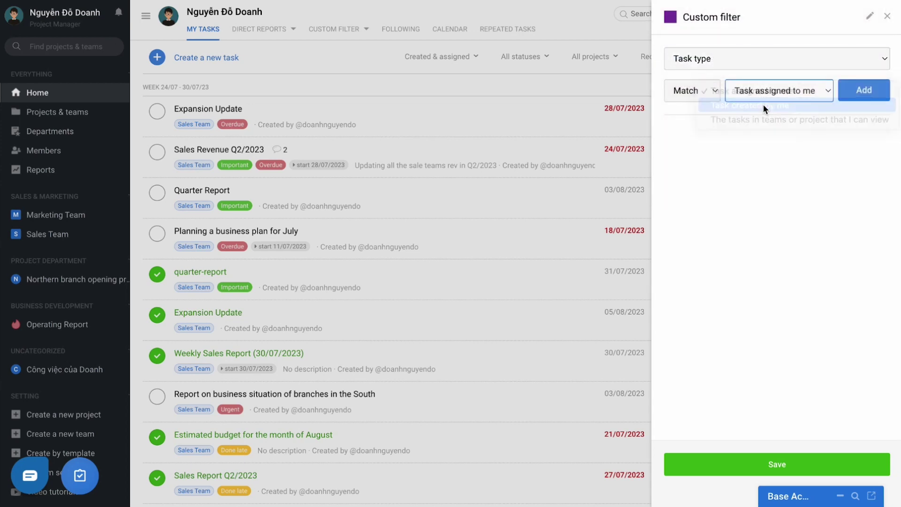
click(864, 93)
Step: Add a Created within (days) condition of 07 days and save the filter
click(740, 56)
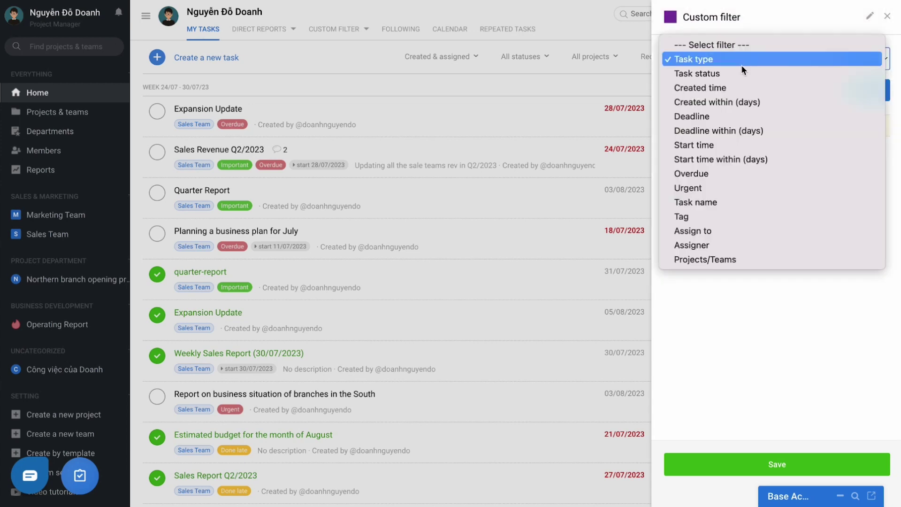
click(740, 104)
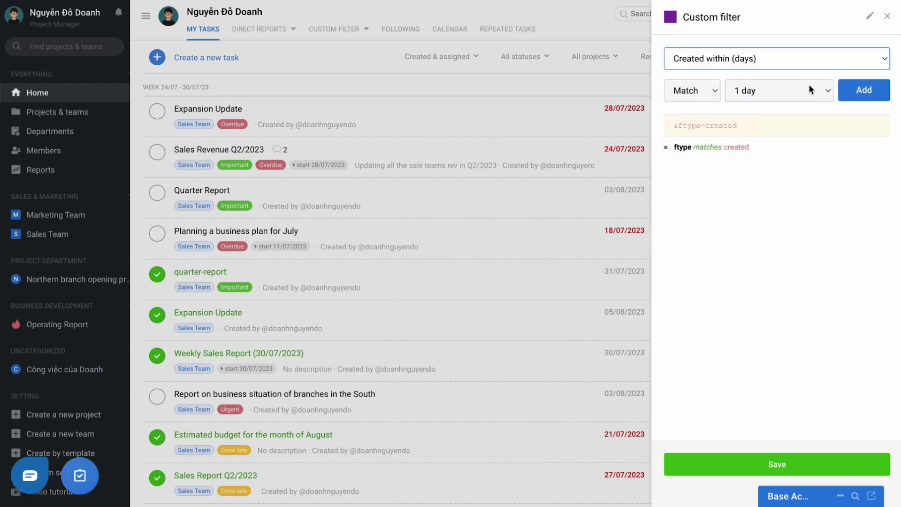
click(792, 89)
click(781, 114)
click(873, 90)
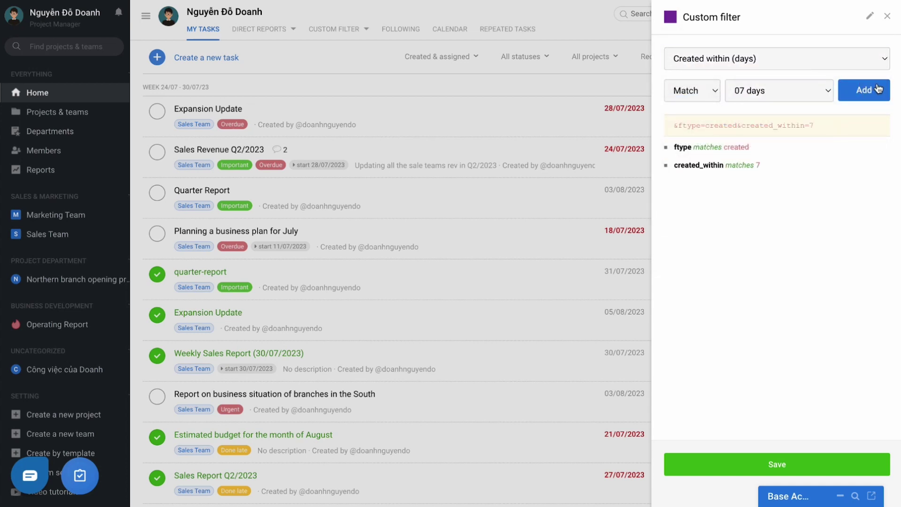
click(756, 473)
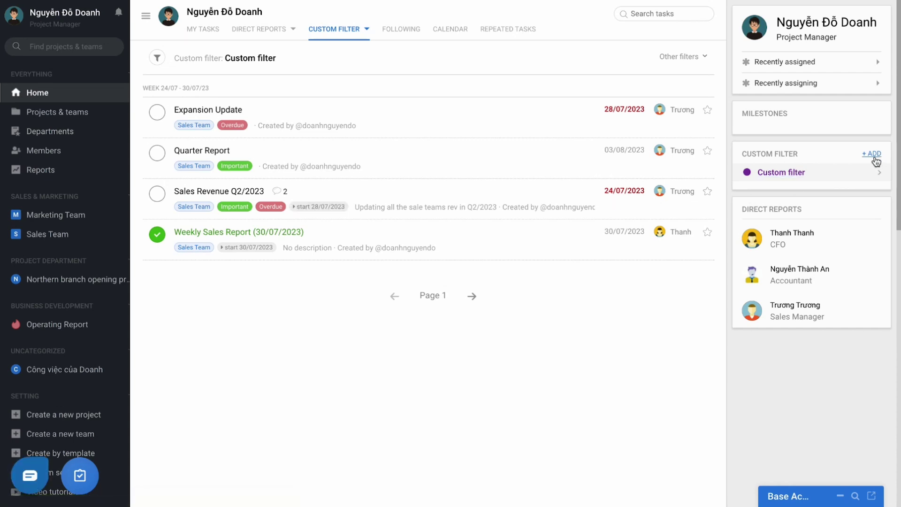
Step: Review the four tasks listed by the saved custom filter
mouse_move(652, 154)
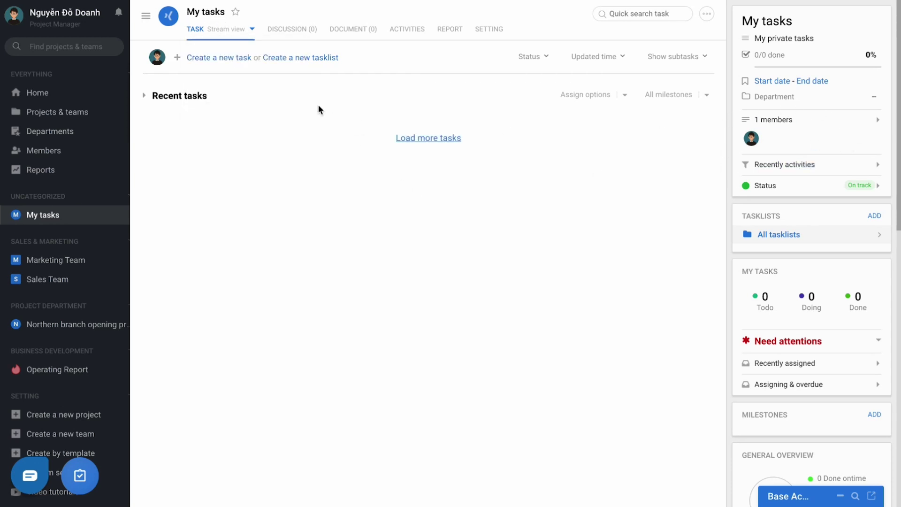
Step: Create task 'Get a quote for consulting services' assigned to myself, due 31/07/2023
click(239, 59)
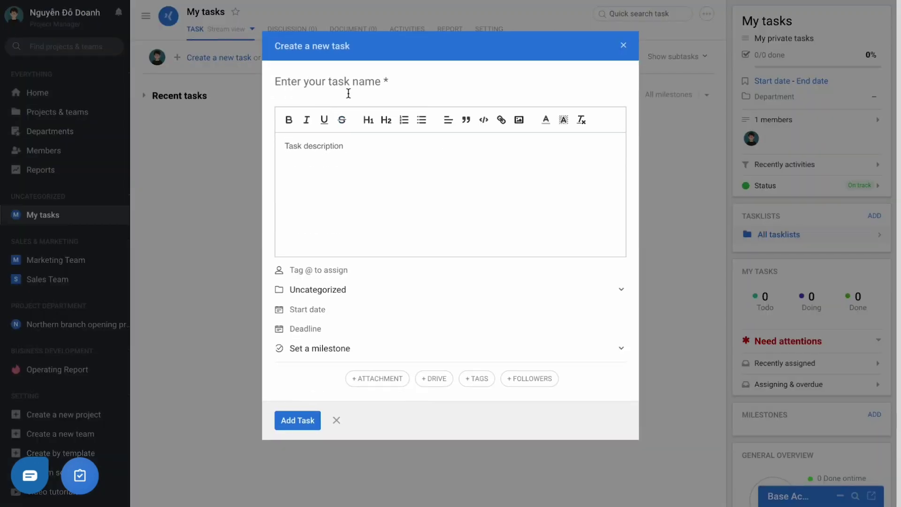
text(Get a quote for consulting services)
click(329, 270)
text(@do)
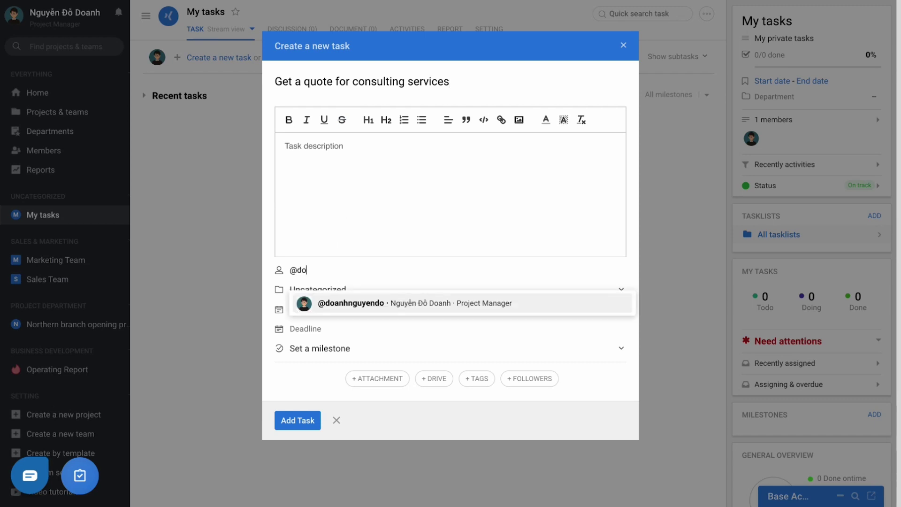
click(347, 303)
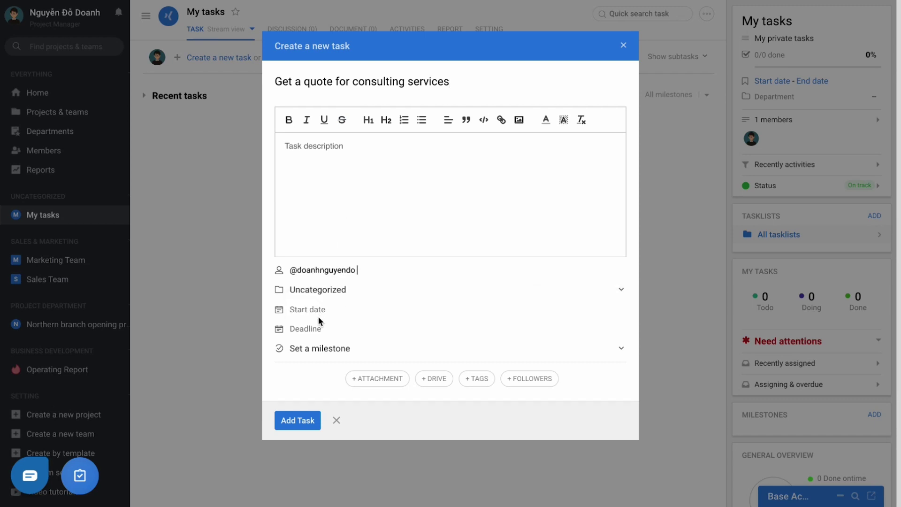
click(314, 328)
click(300, 479)
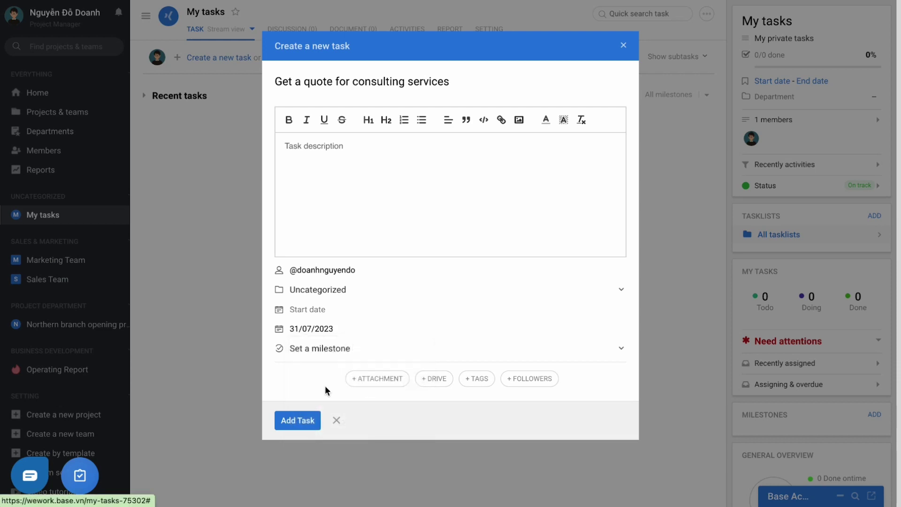
click(298, 424)
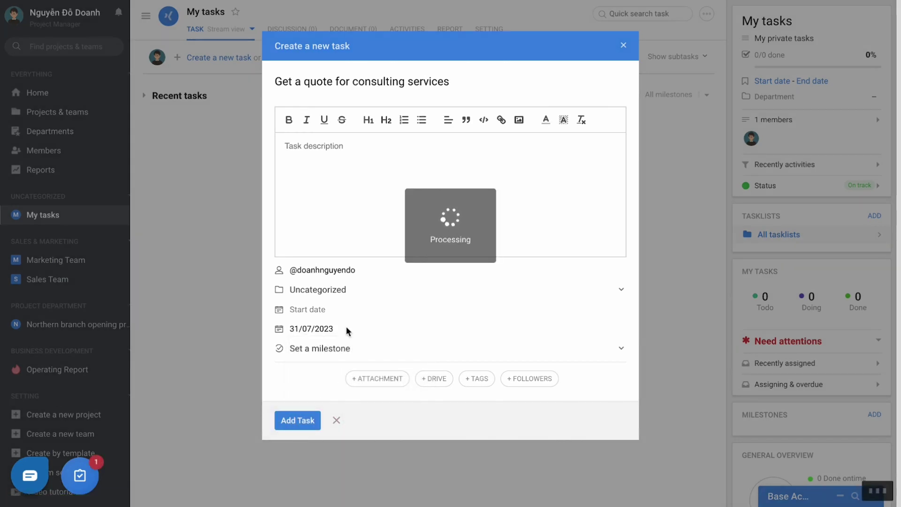